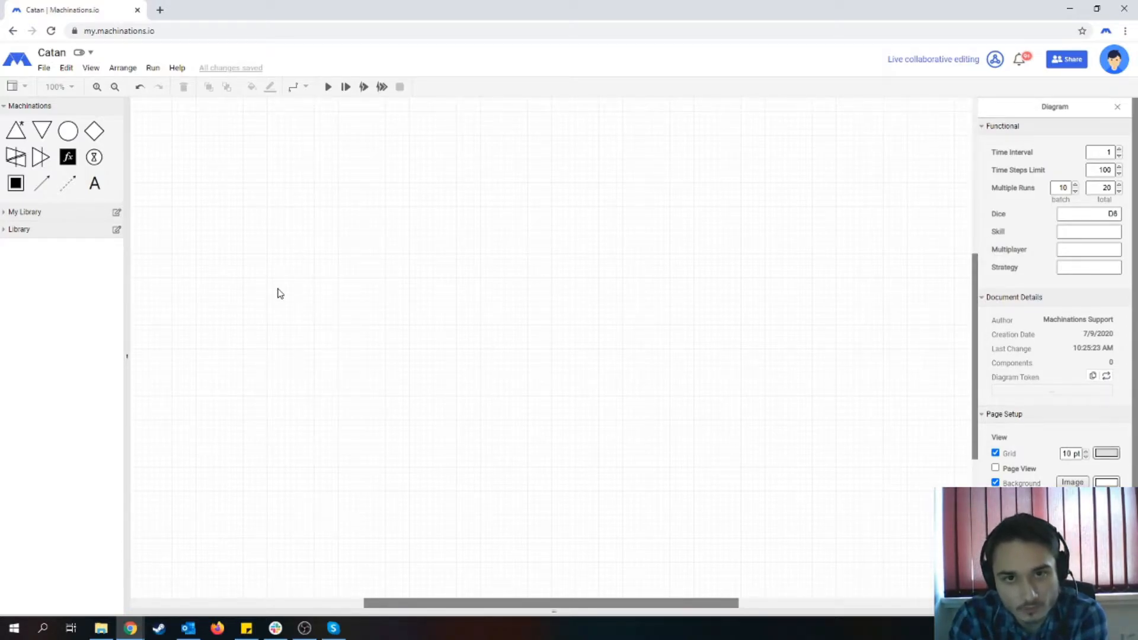
# - Place five Pool nodes in a vertical column near the middle of the diagram
pyautogui.scroll(2, 313, 316)
pyautogui.moveTo(70, 134)
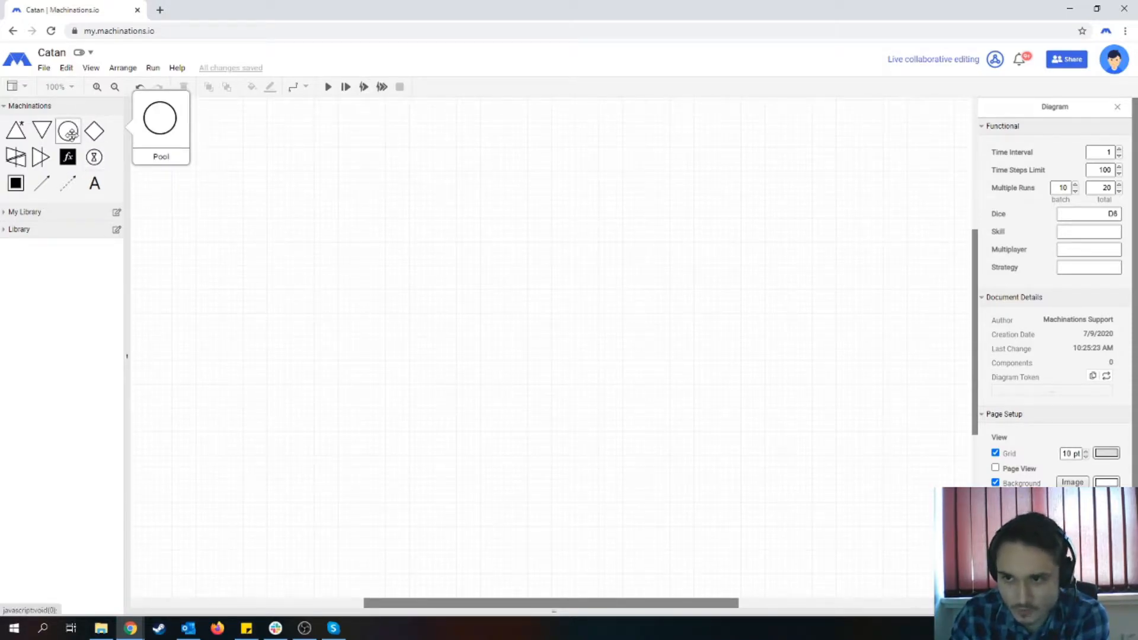
pyautogui.moveTo(68, 132); pyautogui.dragTo(443, 181)
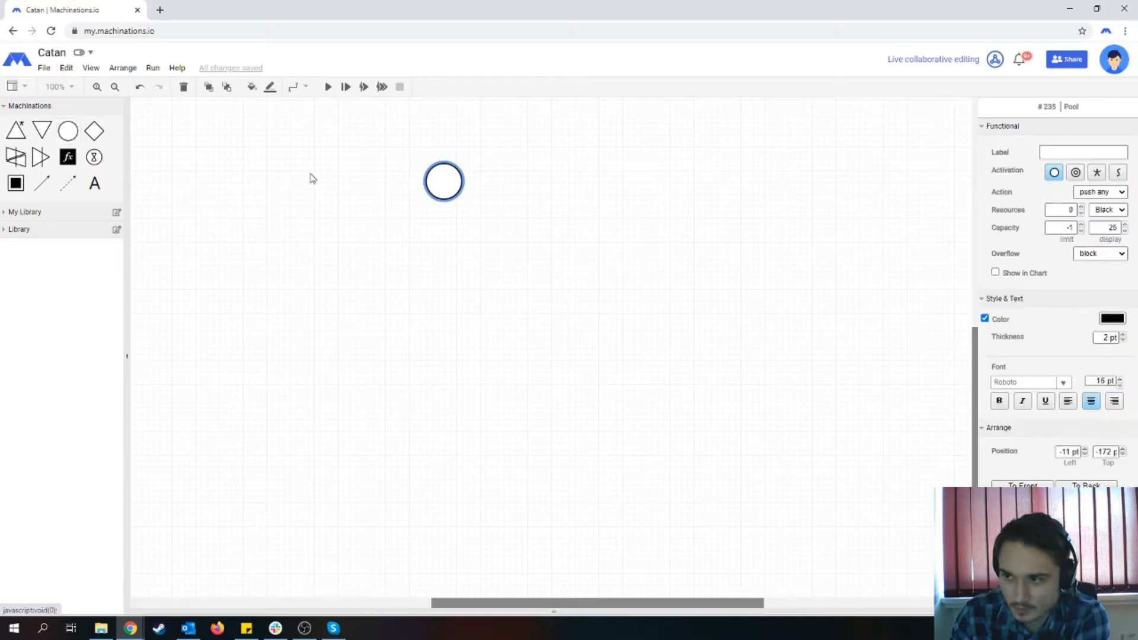
pyautogui.moveTo(67, 130); pyautogui.dragTo(449, 250)
pyautogui.moveTo(68, 130); pyautogui.dragTo(445, 309)
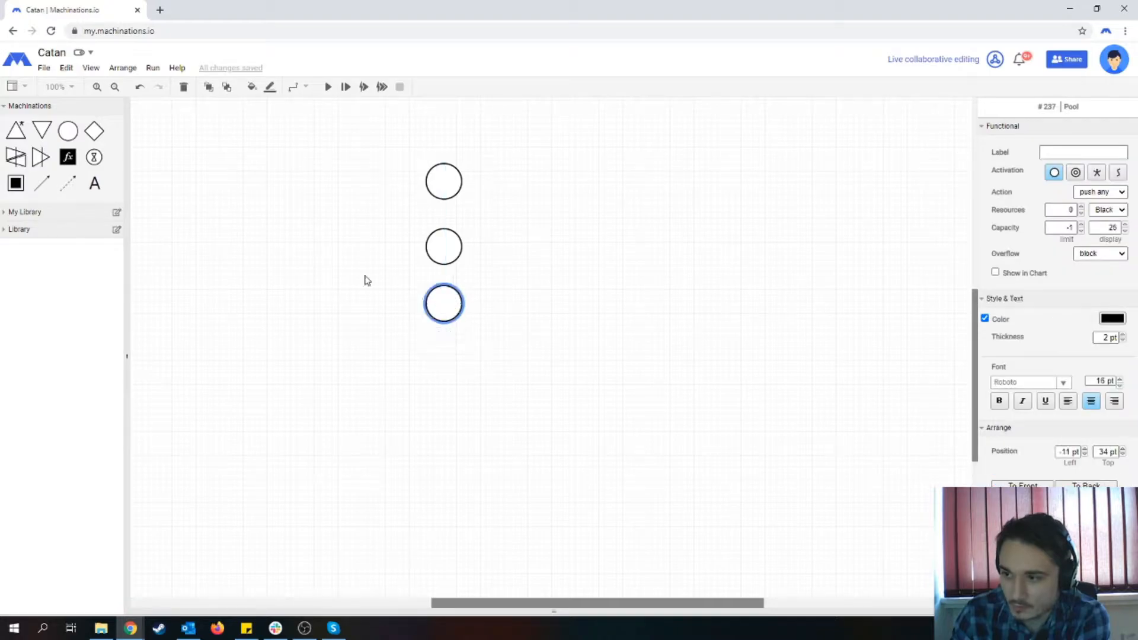
pyautogui.moveTo(68, 130); pyautogui.dragTo(446, 367)
pyautogui.moveTo(445, 368); pyautogui.dragTo(446, 363)
pyautogui.moveTo(67, 130); pyautogui.dragTo(447, 430)
# - Label the topmost pool Wood and the second pool Brick
pyautogui.click(449, 191)
pyautogui.click(1072, 154)
pyautogui.write('Wood')
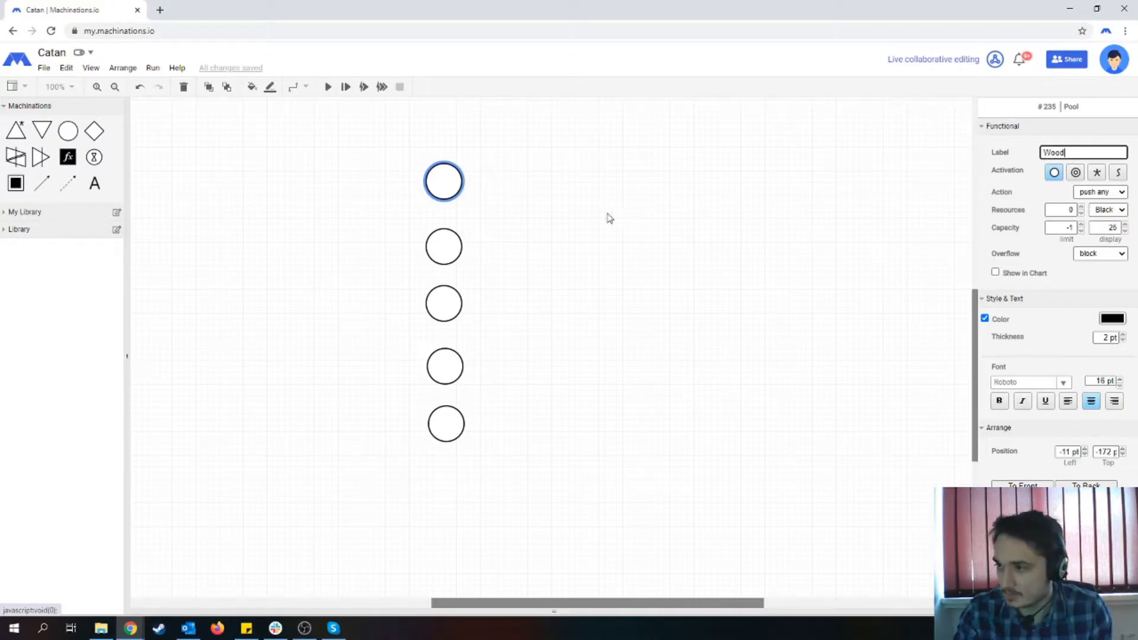
pyautogui.click(608, 218)
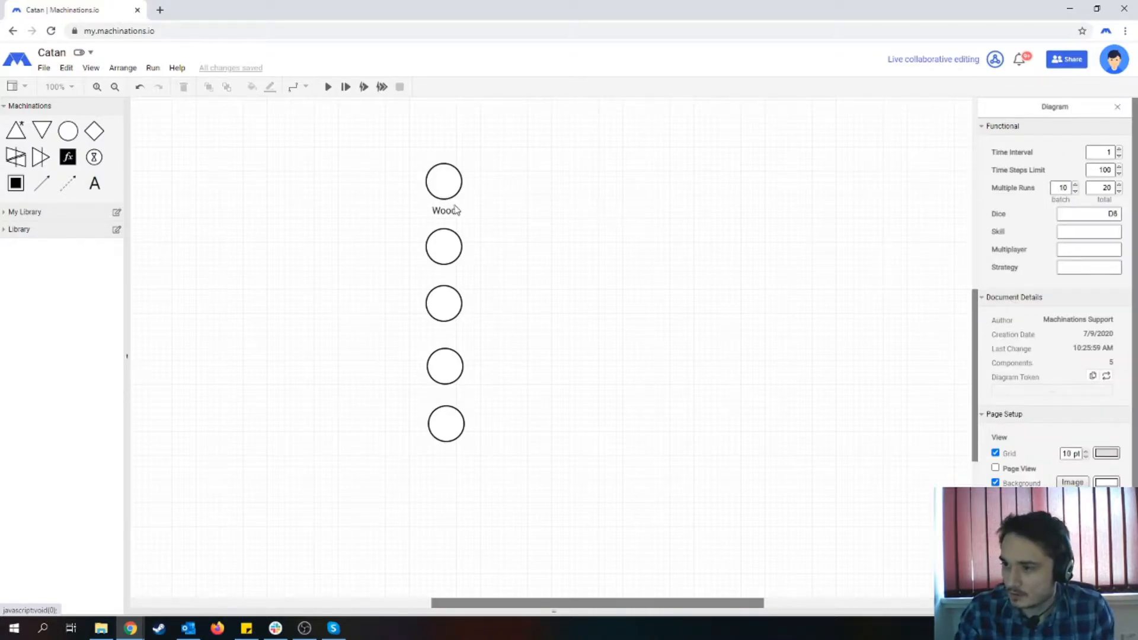
pyautogui.click(445, 244)
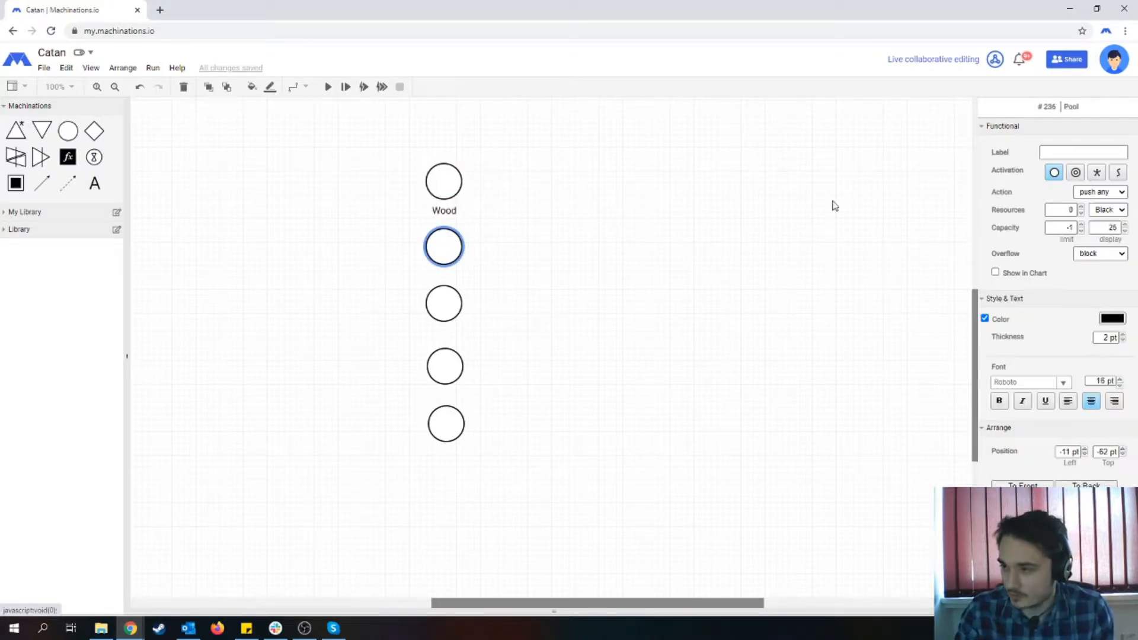
pyautogui.click(1059, 153)
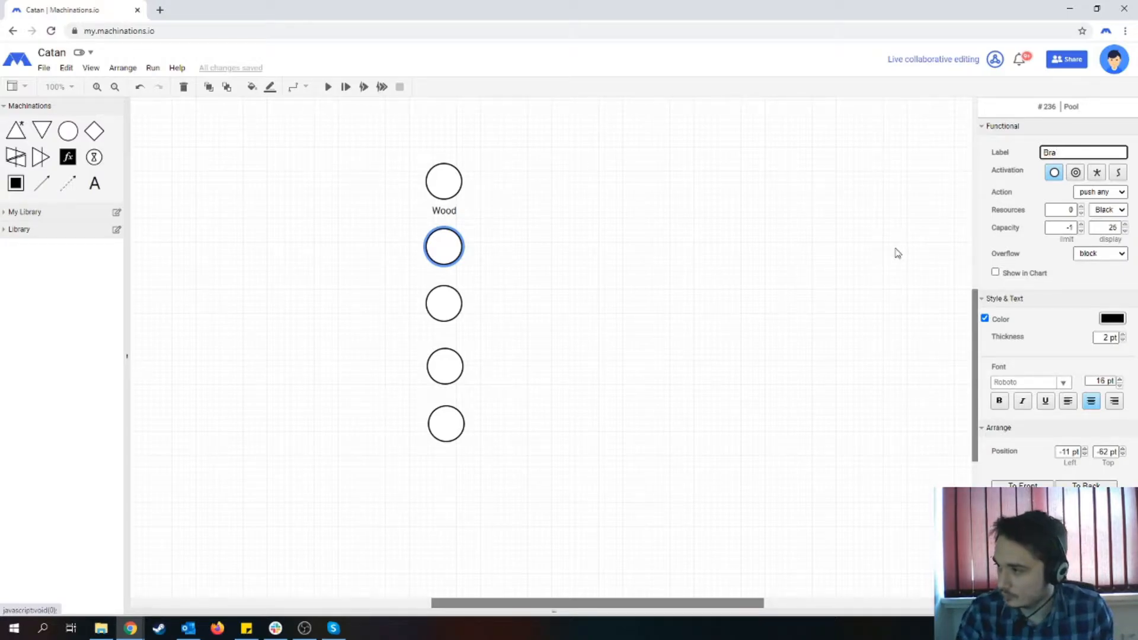
pyautogui.click(644, 381)
# - Label the remaining three pools, from upper to lower, Sheep, Ore and Wheat
pyautogui.click(444, 304)
pyautogui.click(1070, 155)
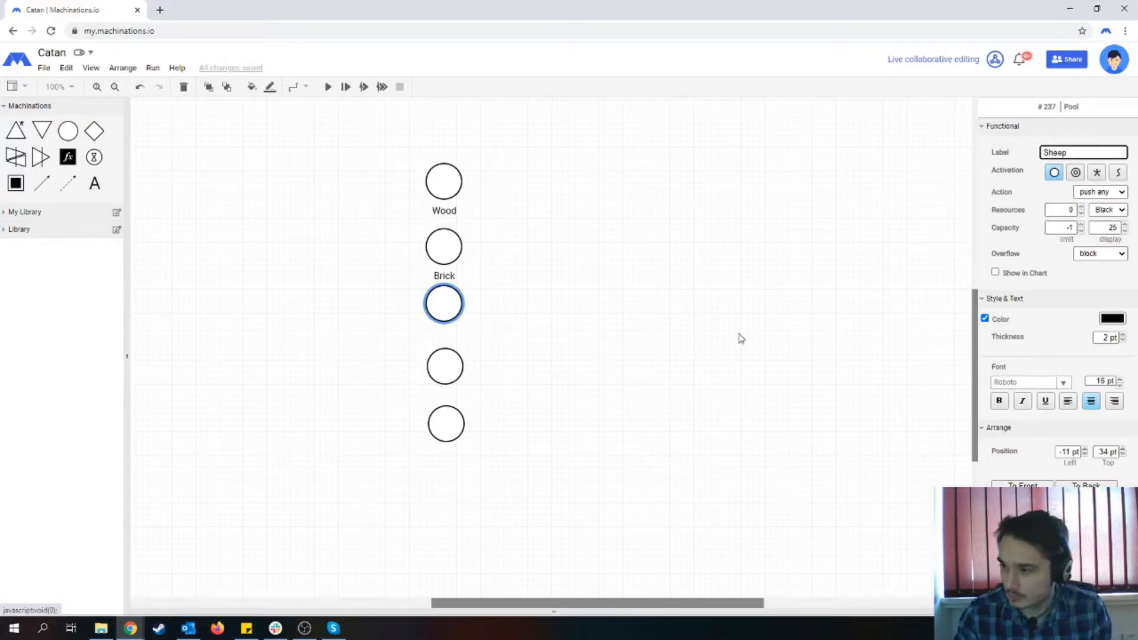
pyautogui.click(445, 366)
pyautogui.click(1062, 158)
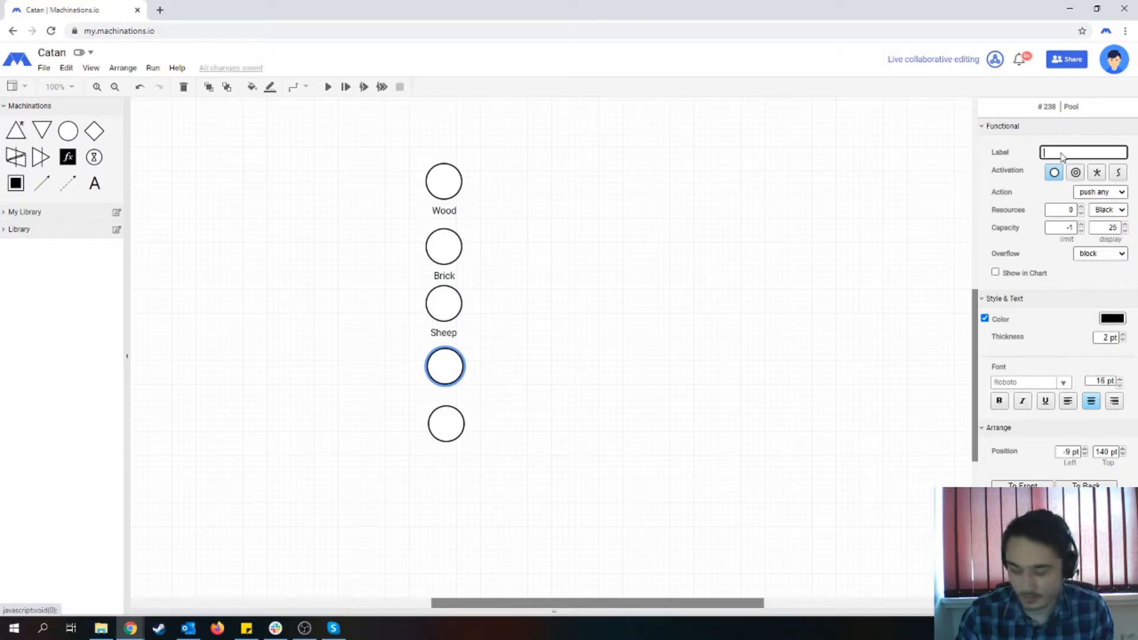
pyautogui.click(448, 426)
pyautogui.click(1067, 154)
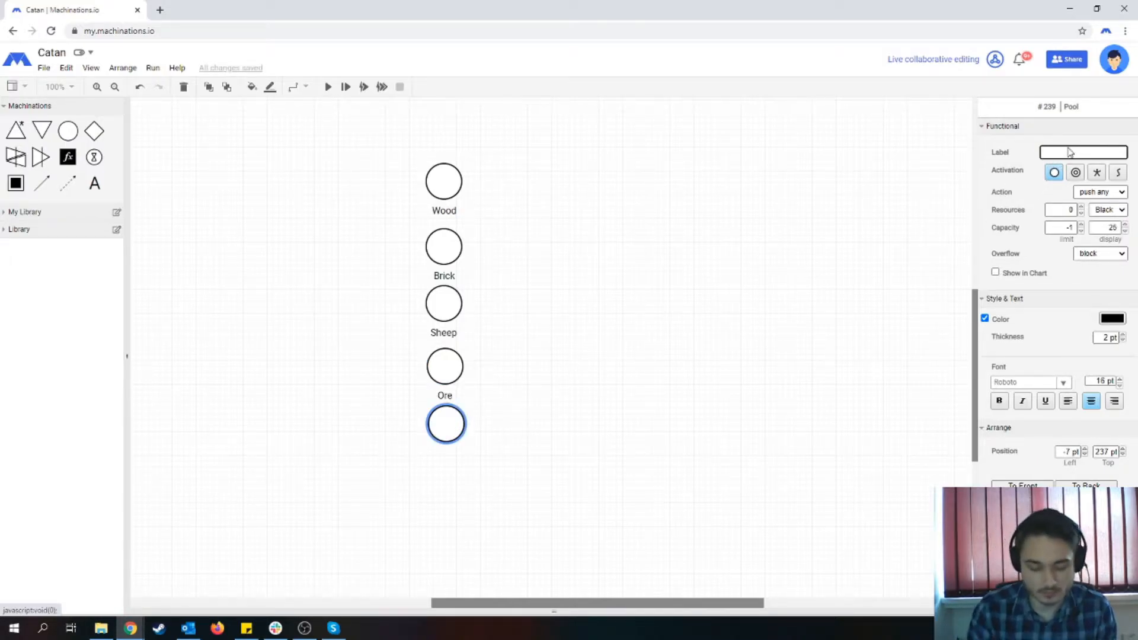
pyautogui.click(728, 251)
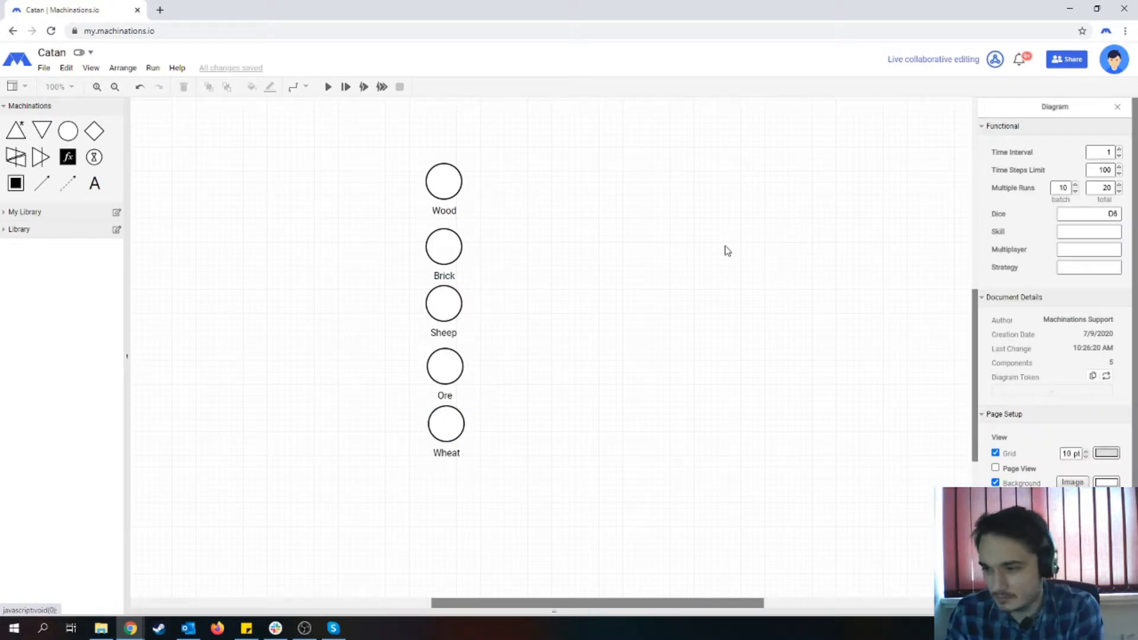
# - Set the Wood pool's color to dark green 006600
pyautogui.click(442, 183)
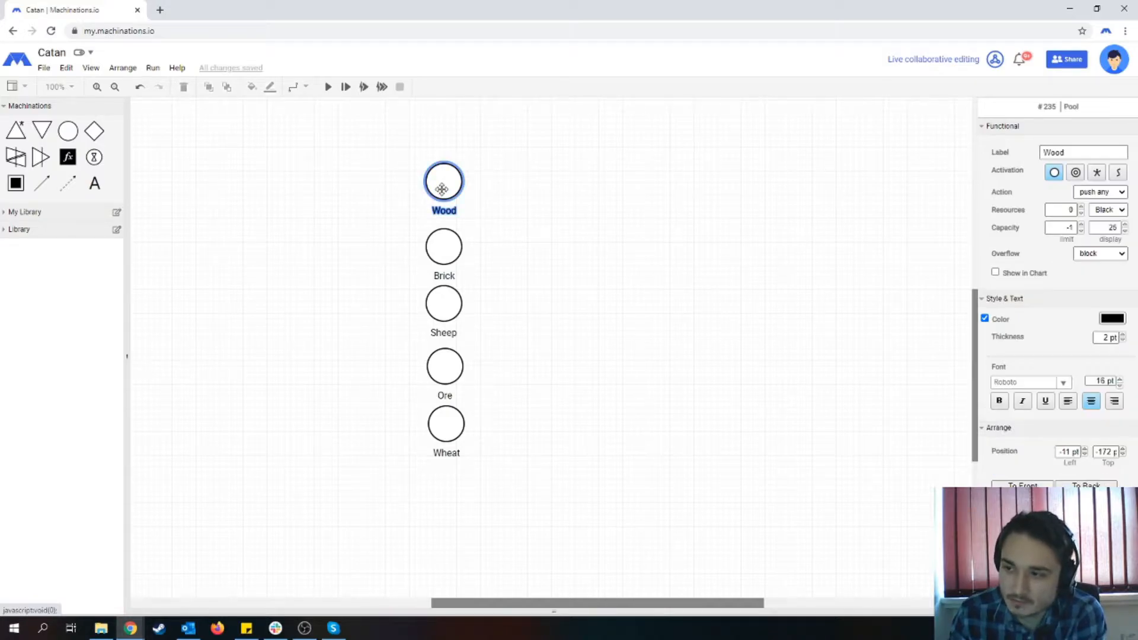
pyautogui.click(1112, 319)
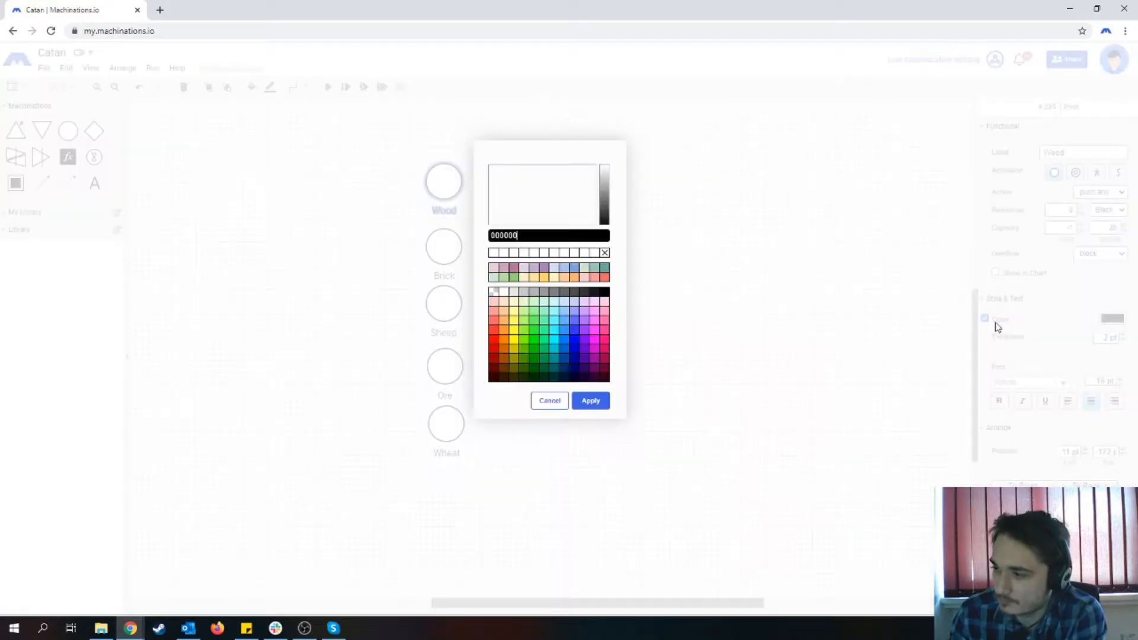
pyautogui.click(540, 366)
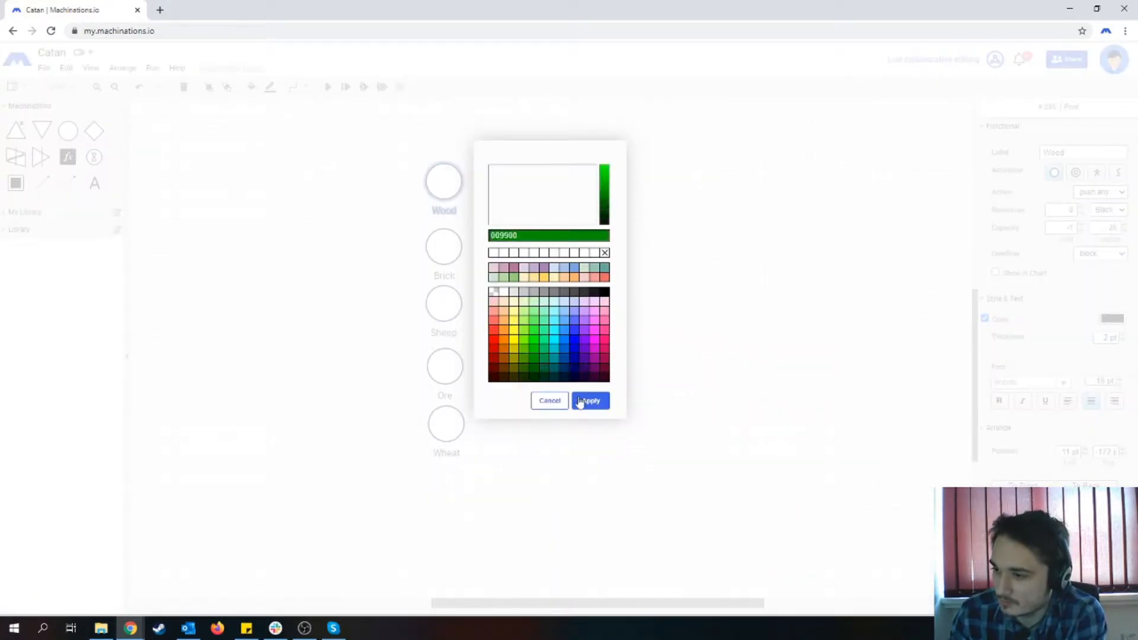
pyautogui.click(534, 368)
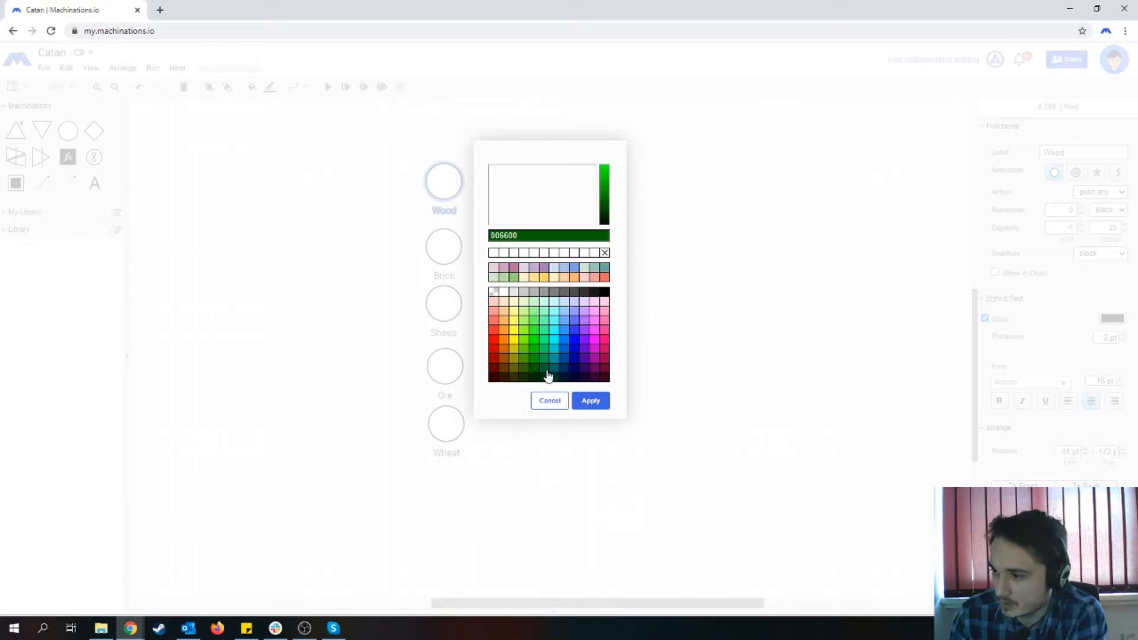
pyautogui.click(581, 403)
# - Set the Brick pool's color to dark red 660000
pyautogui.click(447, 246)
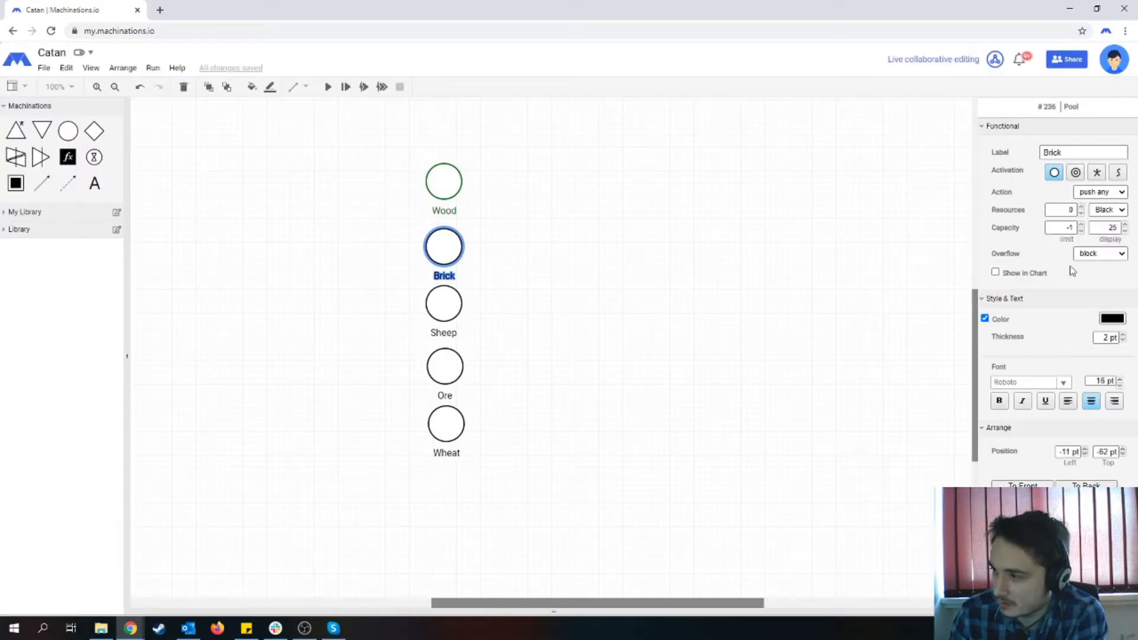
pyautogui.click(1119, 322)
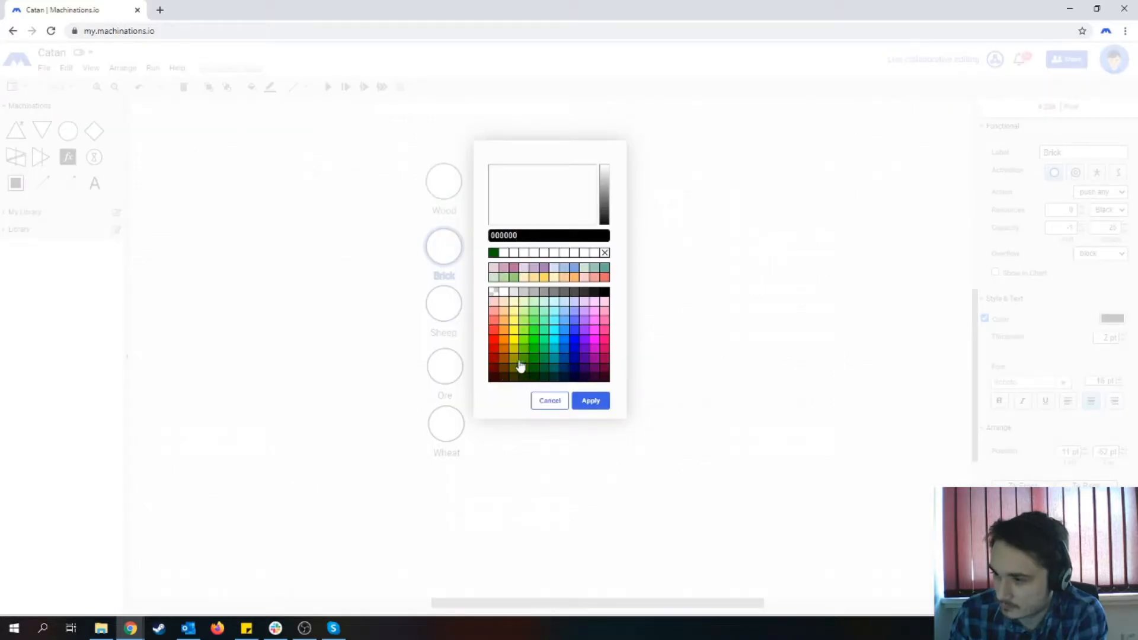
pyautogui.click(505, 377)
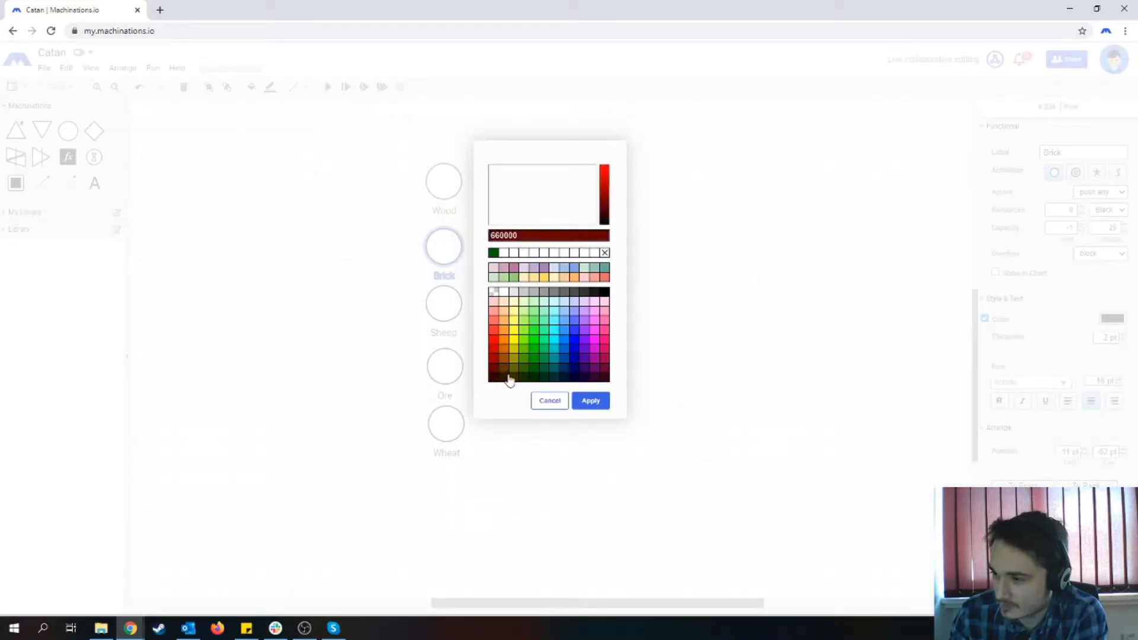
pyautogui.click(590, 400)
pyautogui.click(549, 336)
# - Change the Sheep pool's color to a bright blue
pyautogui.click(444, 303)
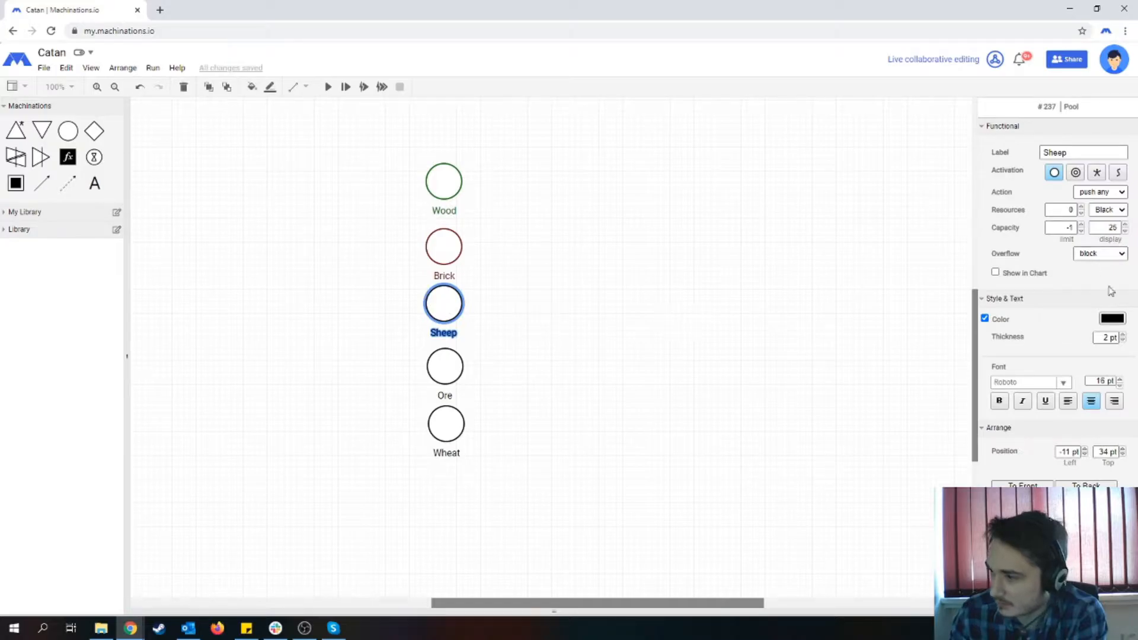
pyautogui.click(1113, 319)
pyautogui.click(567, 350)
pyautogui.click(591, 400)
# - Change the Ore pool's color to grey 666666
pyautogui.click(445, 365)
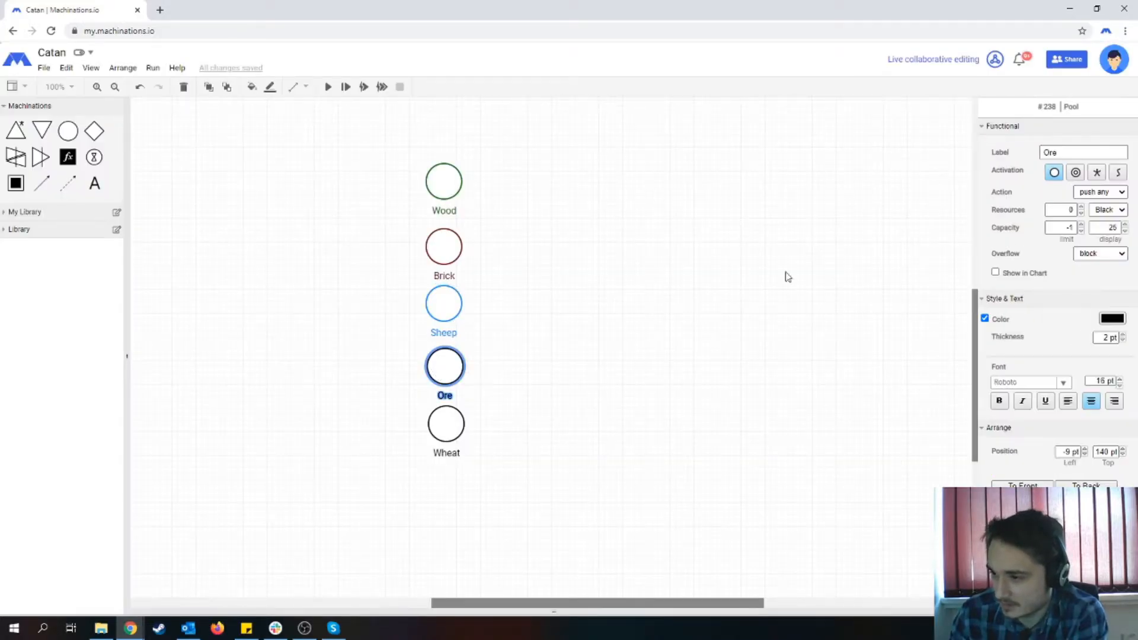
pyautogui.click(1112, 319)
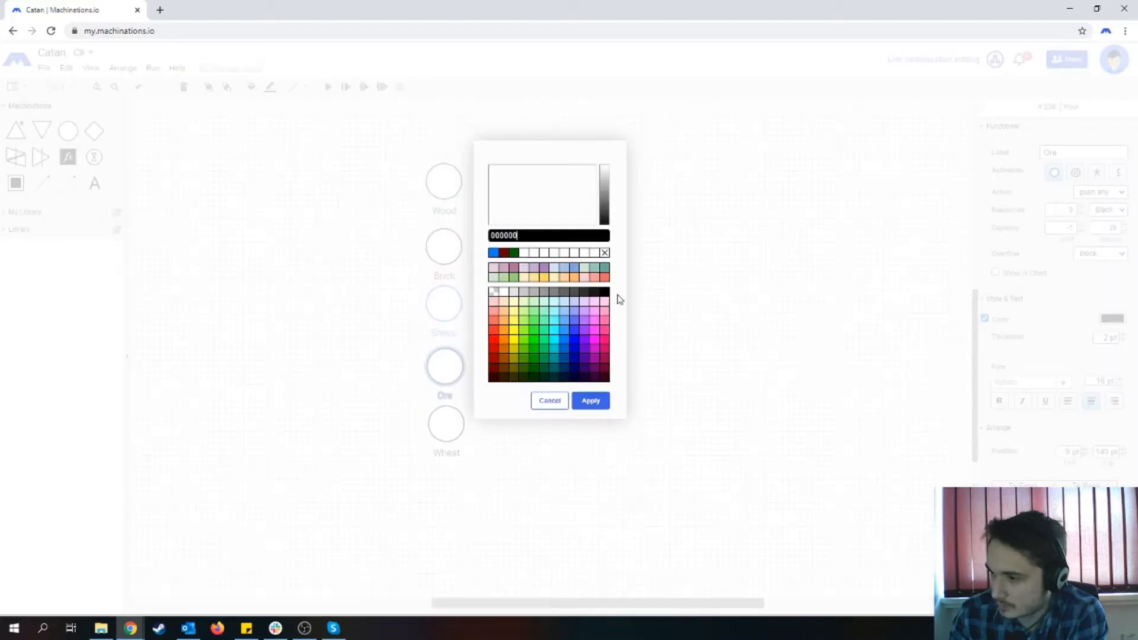
pyautogui.click(544, 294)
pyautogui.click(562, 297)
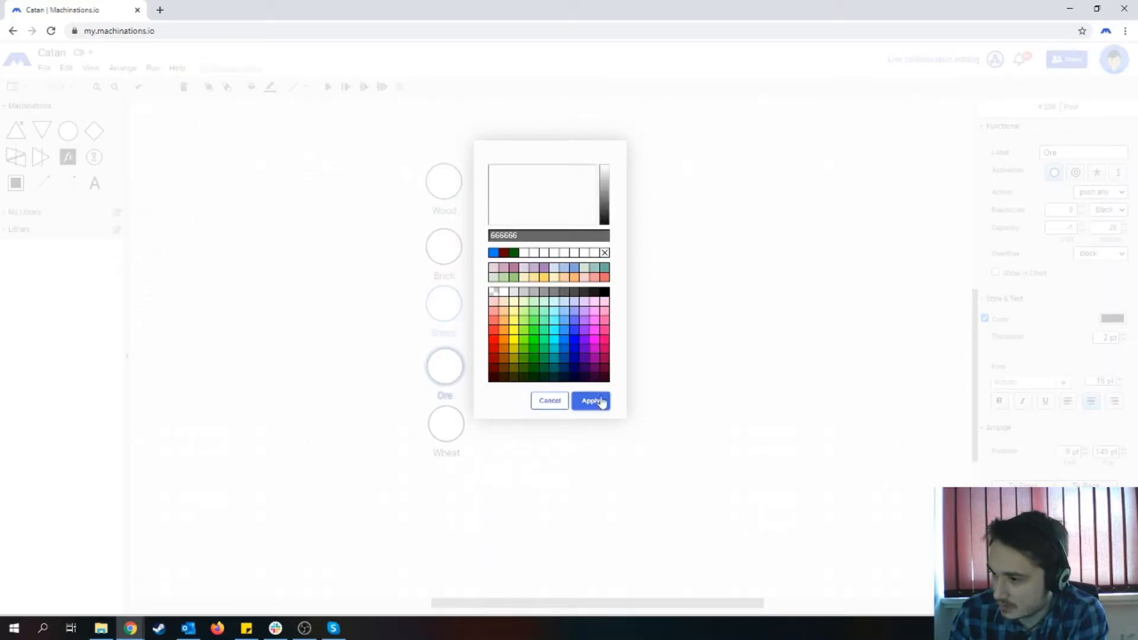
pyautogui.click(595, 401)
pyautogui.click(599, 429)
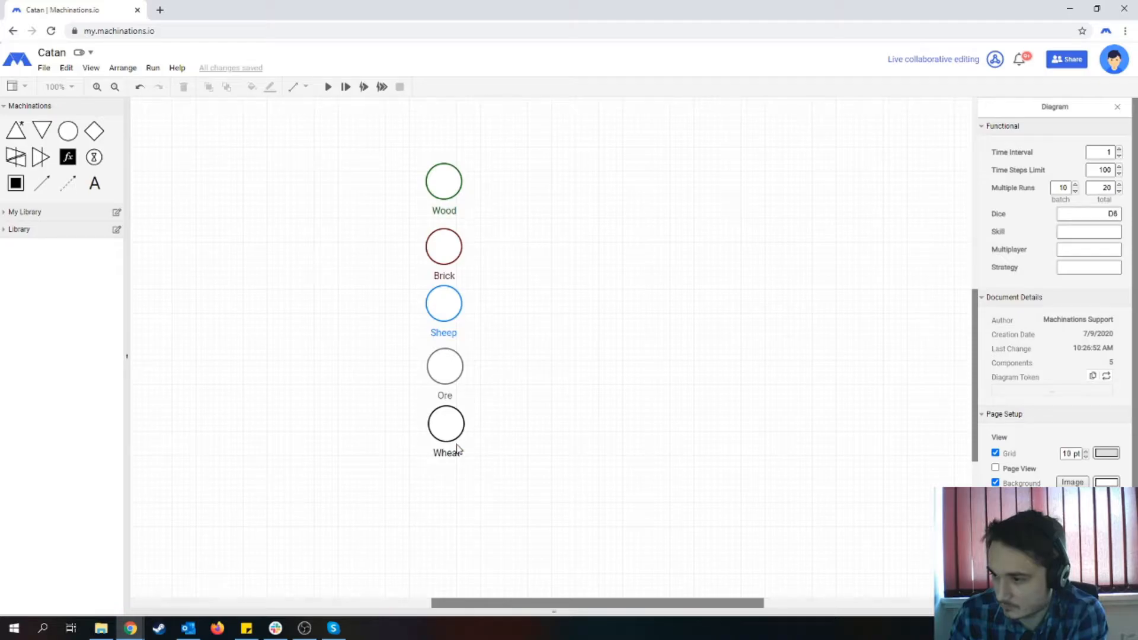
# - Give the Wheat pool the dark olive color 666600
pyautogui.click(457, 448)
pyautogui.click(1113, 319)
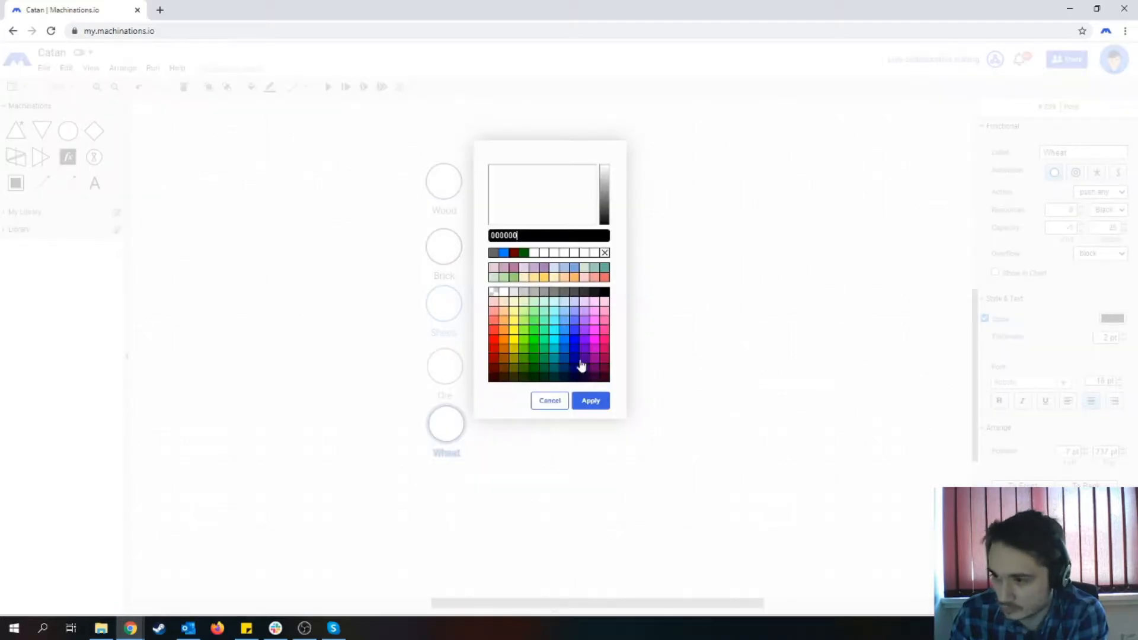
pyautogui.click(519, 373)
pyautogui.click(591, 401)
pyautogui.click(666, 403)
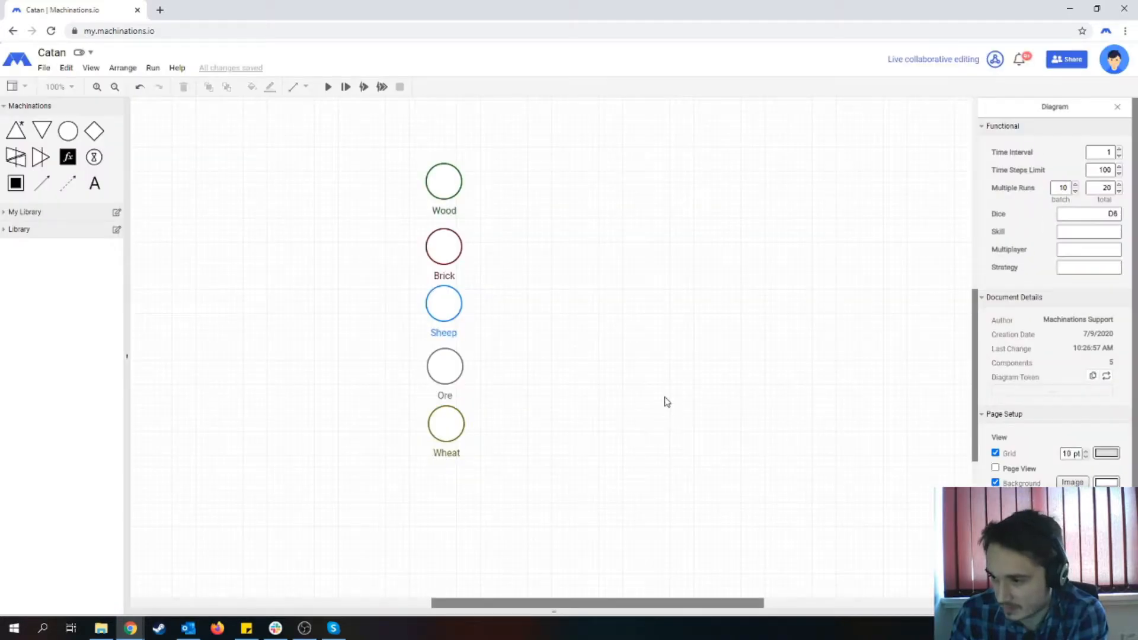
# - Recolor the Wheat pool with a lighter olive-yellow shade
pyautogui.click(445, 424)
pyautogui.click(1113, 318)
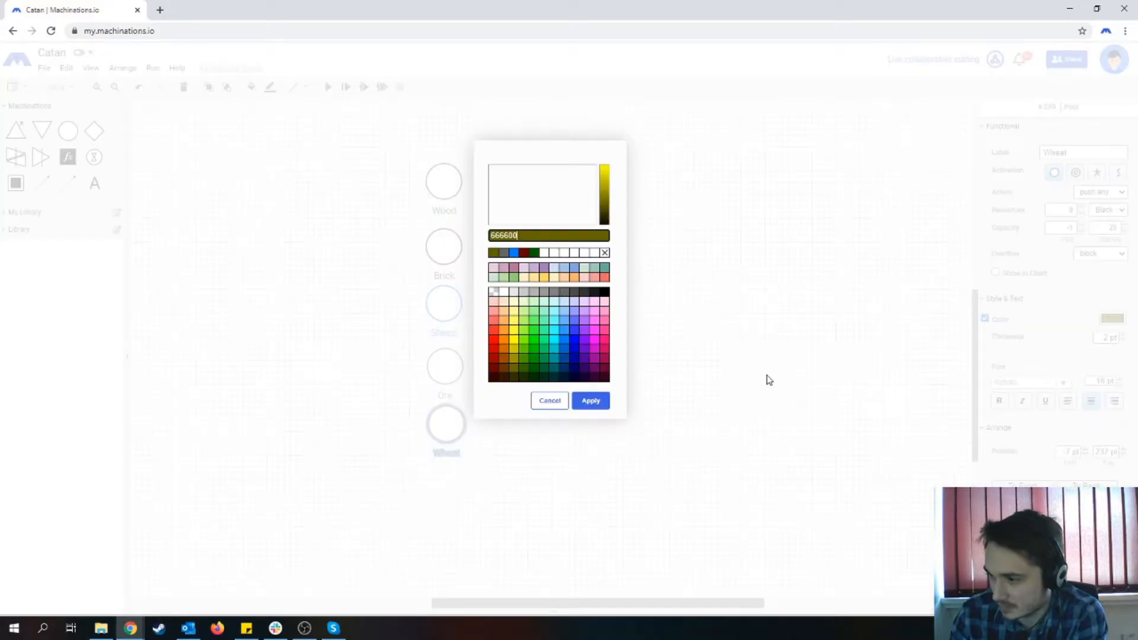
pyautogui.click(513, 363)
pyautogui.click(600, 402)
pyautogui.click(635, 415)
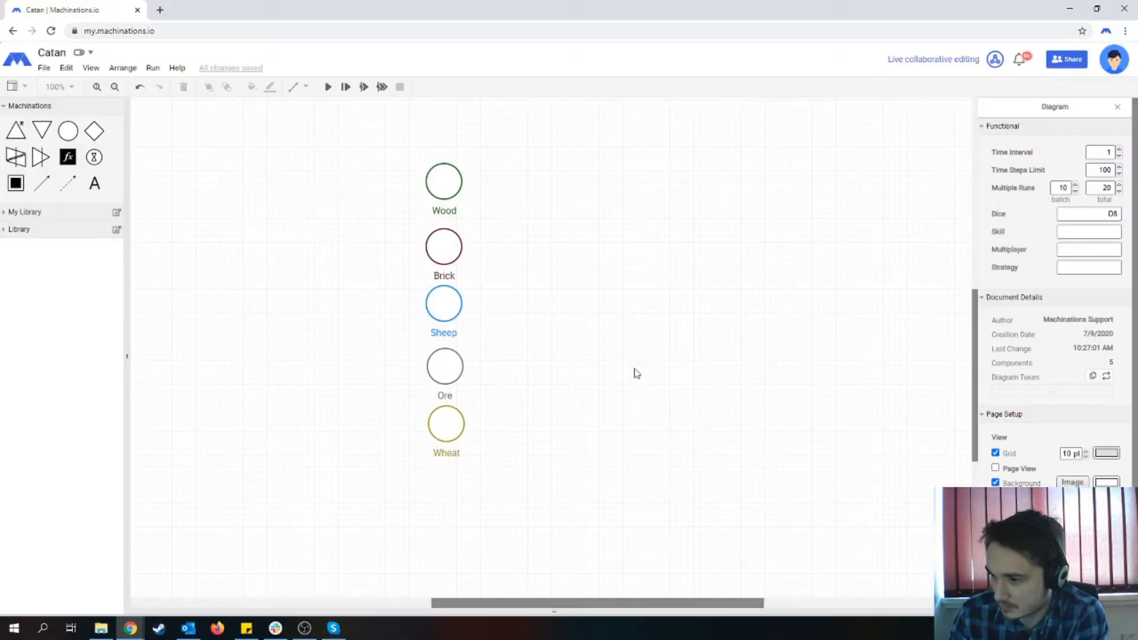
# - Adjust the positions of the pools so they are aligned and evenly spaced in the column
pyautogui.click(451, 428)
pyautogui.moveTo(451, 428); pyautogui.dragTo(451, 435)
pyautogui.click(573, 365)
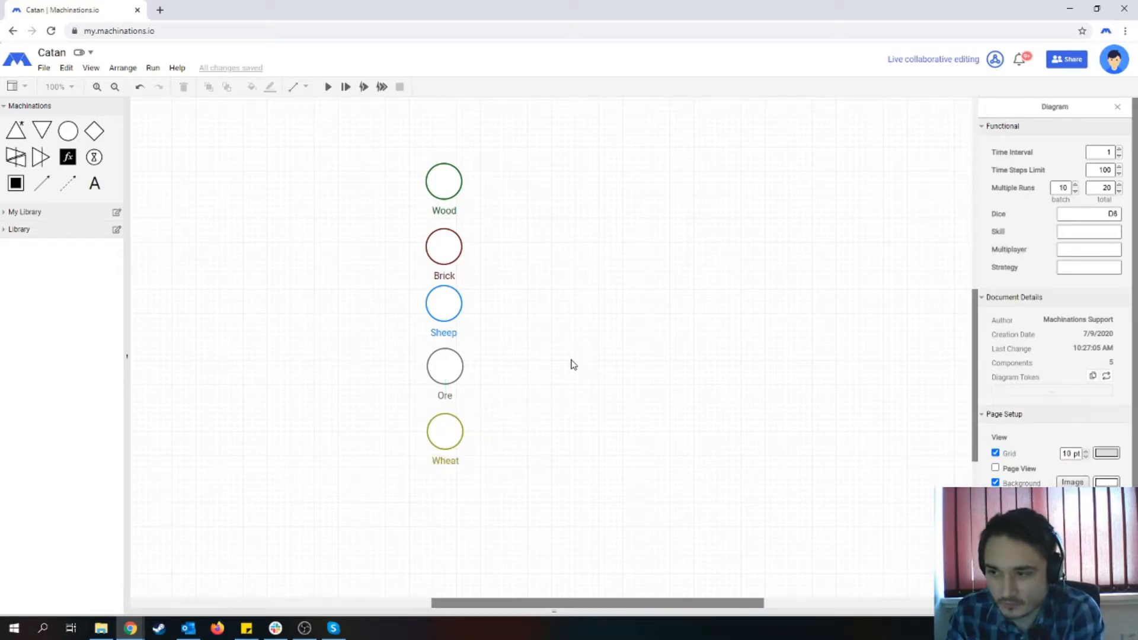
pyautogui.moveTo(450, 184); pyautogui.dragTo(450, 180)
pyautogui.moveTo(445, 258); pyautogui.dragTo(448, 254)
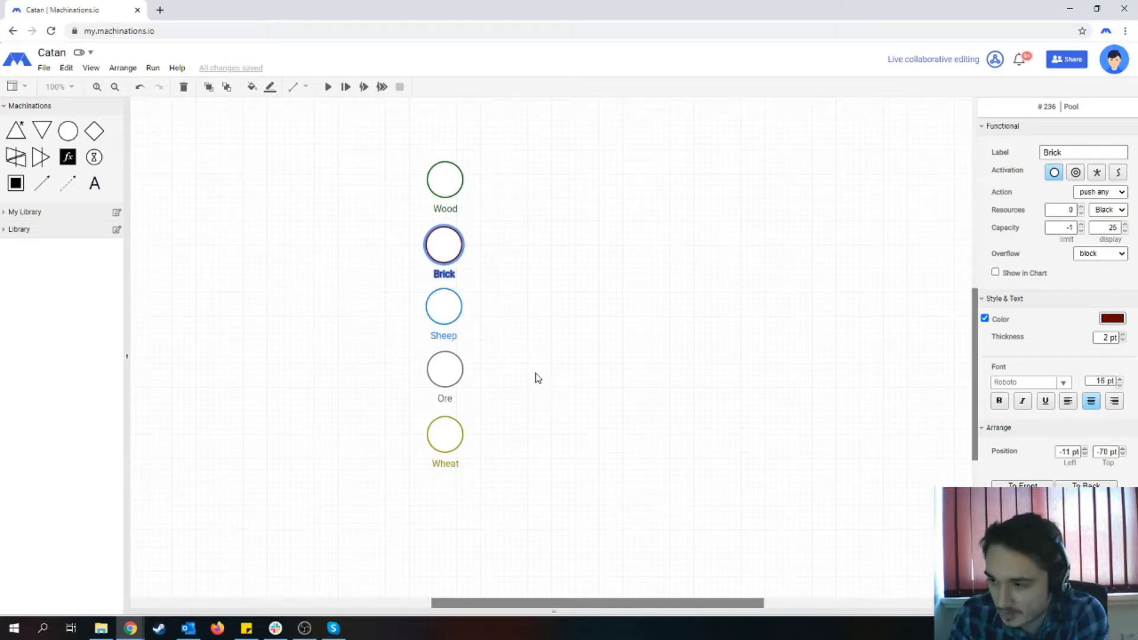
pyautogui.moveTo(445, 176); pyautogui.dragTo(446, 176)
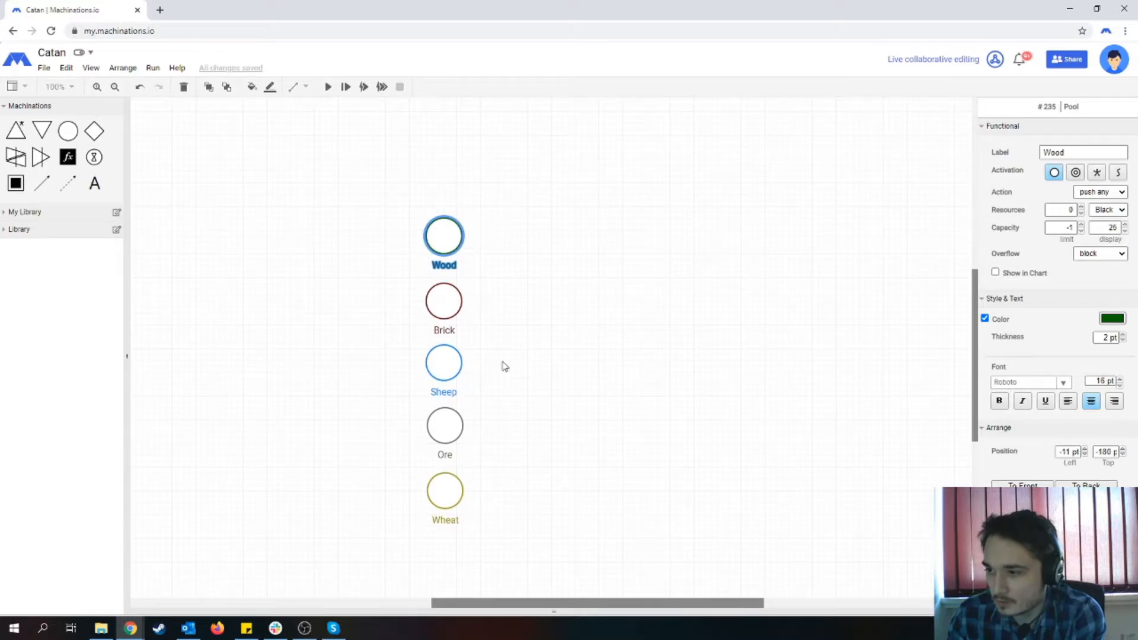
# - Place two Source nodes beside the Wood and Brick pools and set both to passive activation
pyautogui.moveTo(16, 131); pyautogui.dragTo(329, 238)
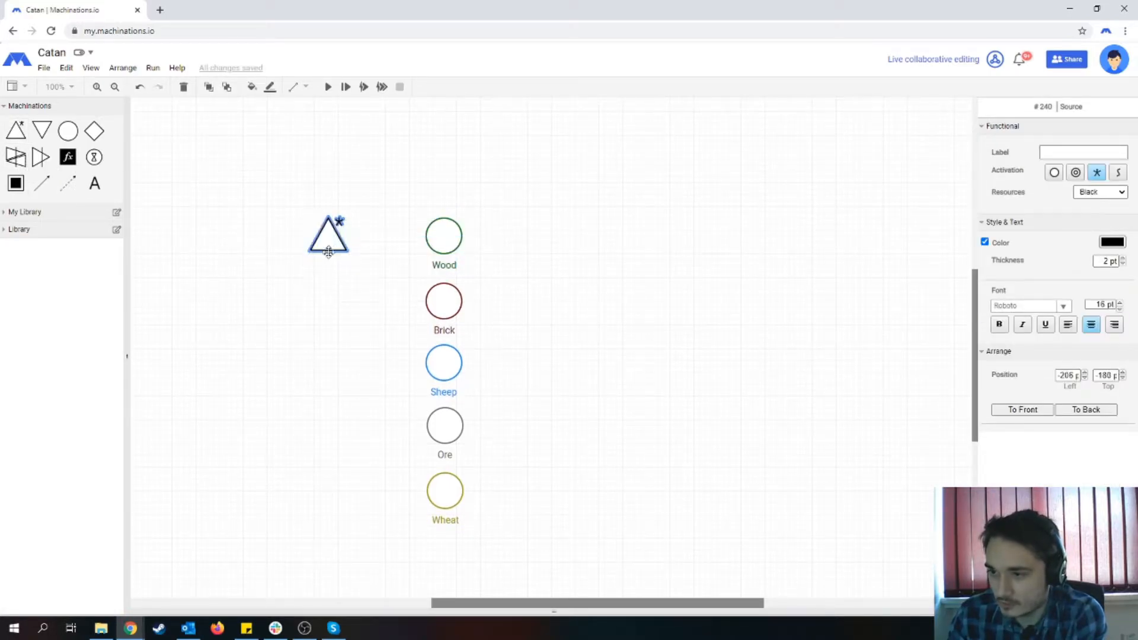
pyautogui.moveTo(16, 131); pyautogui.dragTo(330, 303)
pyautogui.click(341, 251)
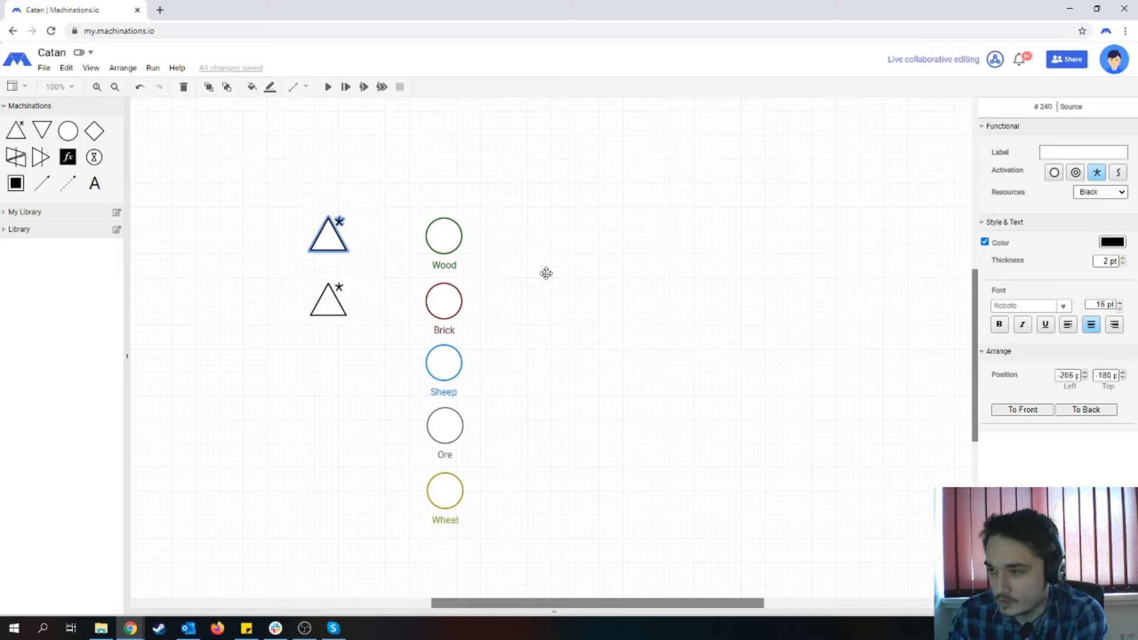
pyautogui.click(1054, 173)
pyautogui.click(342, 306)
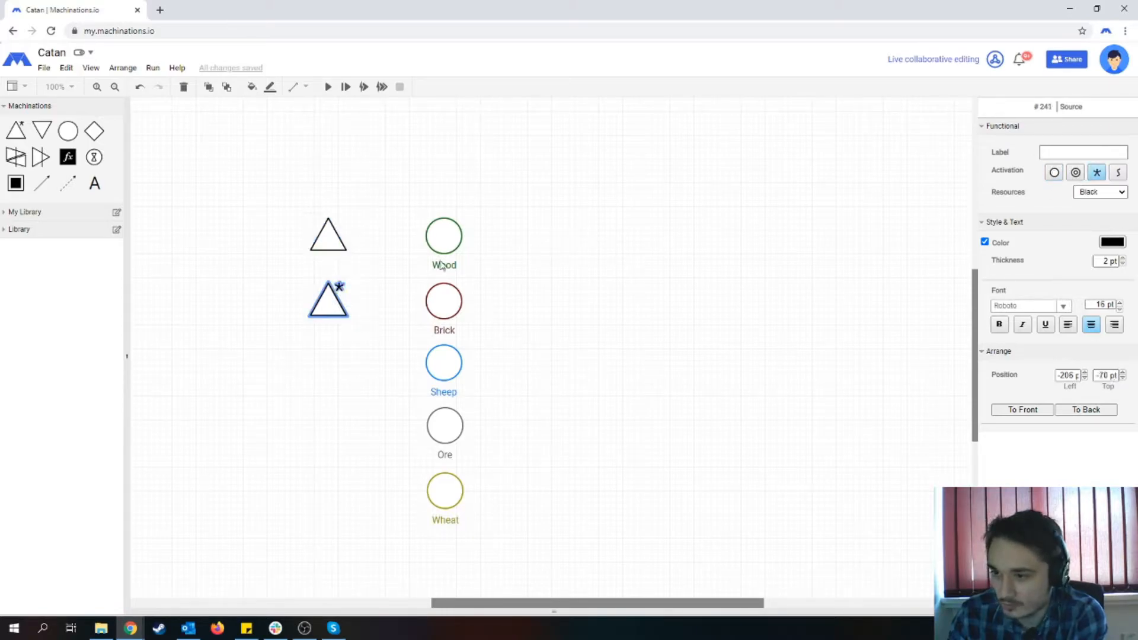
pyautogui.click(1054, 172)
# - Draw a resource connection from the upper source to the Wood pool
pyautogui.click(42, 184)
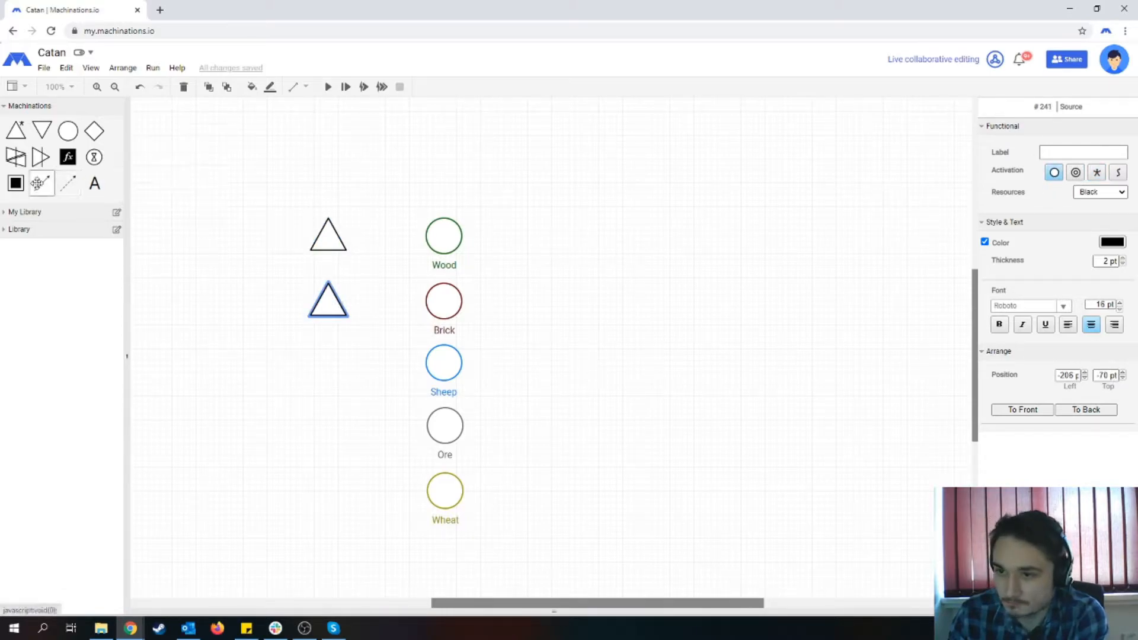
pyautogui.moveTo(332, 237); pyautogui.dragTo(432, 230)
pyautogui.click(394, 208)
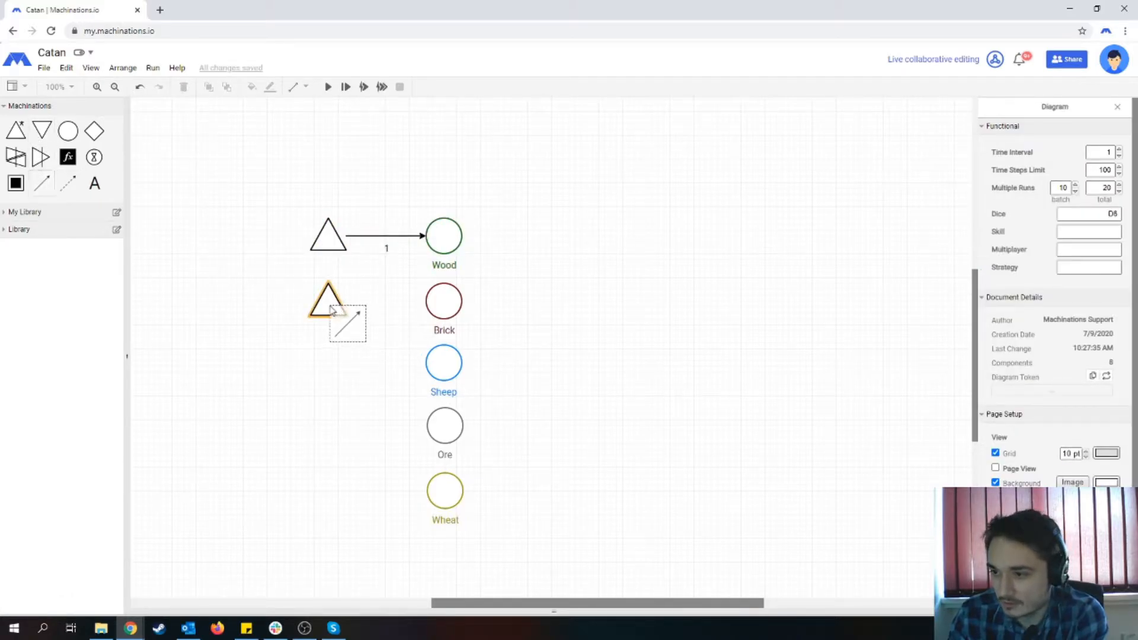
# - Draw a resource connection from the second source to the Brick pool
pyautogui.moveTo(332, 305); pyautogui.dragTo(443, 301)
pyautogui.click(590, 416)
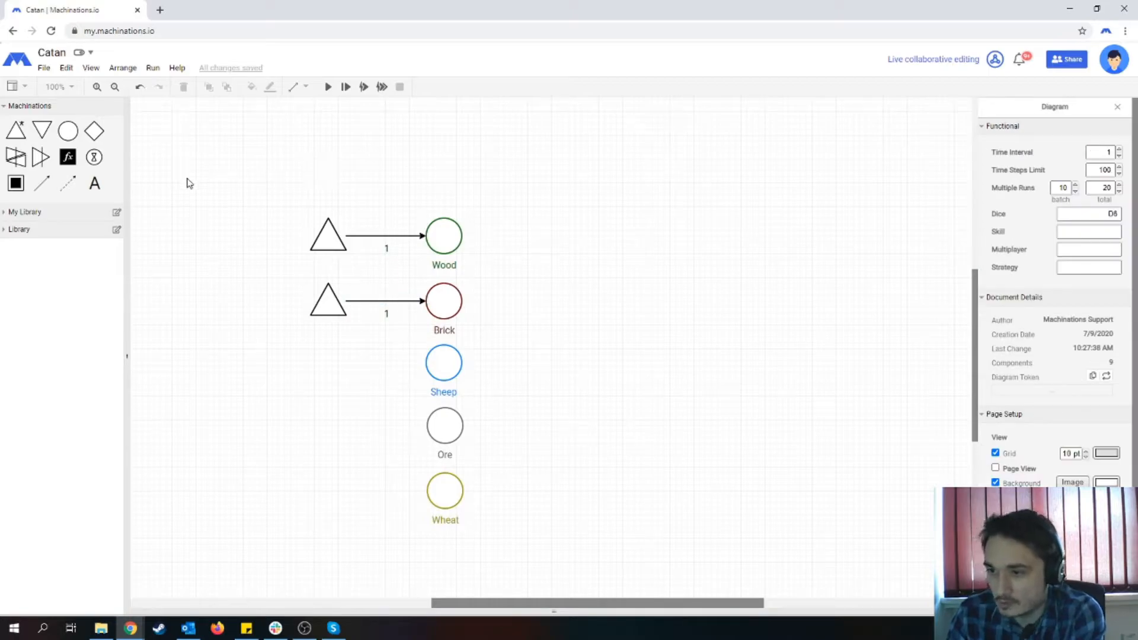
# - Add a source with passive activation beside the Sheep pool, aligned with the sources above, and link it to the pool with a resource connection
pyautogui.moveTo(16, 131); pyautogui.dragTo(320, 350)
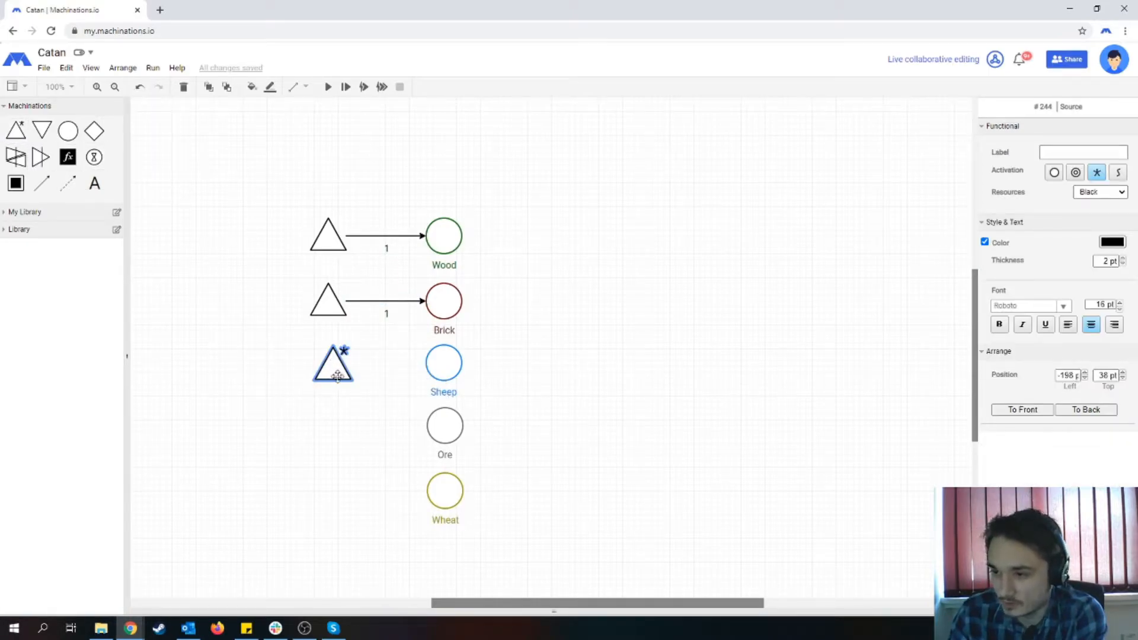
pyautogui.click(1055, 173)
pyautogui.click(655, 364)
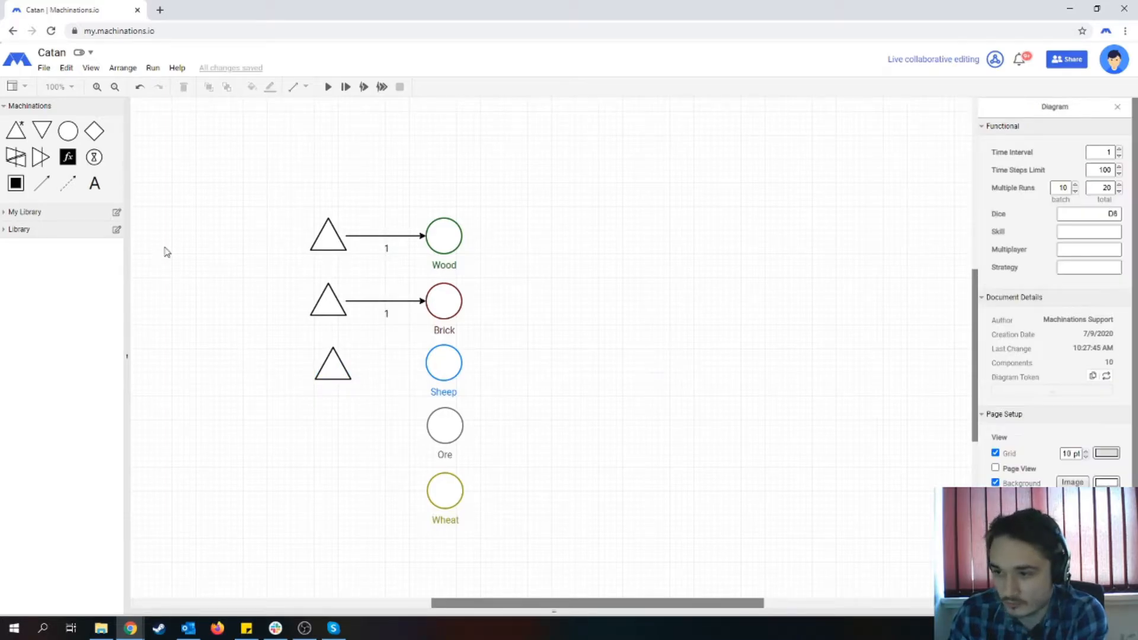
pyautogui.moveTo(41, 183); pyautogui.dragTo(330, 371)
pyautogui.click(546, 380)
pyautogui.click(287, 383)
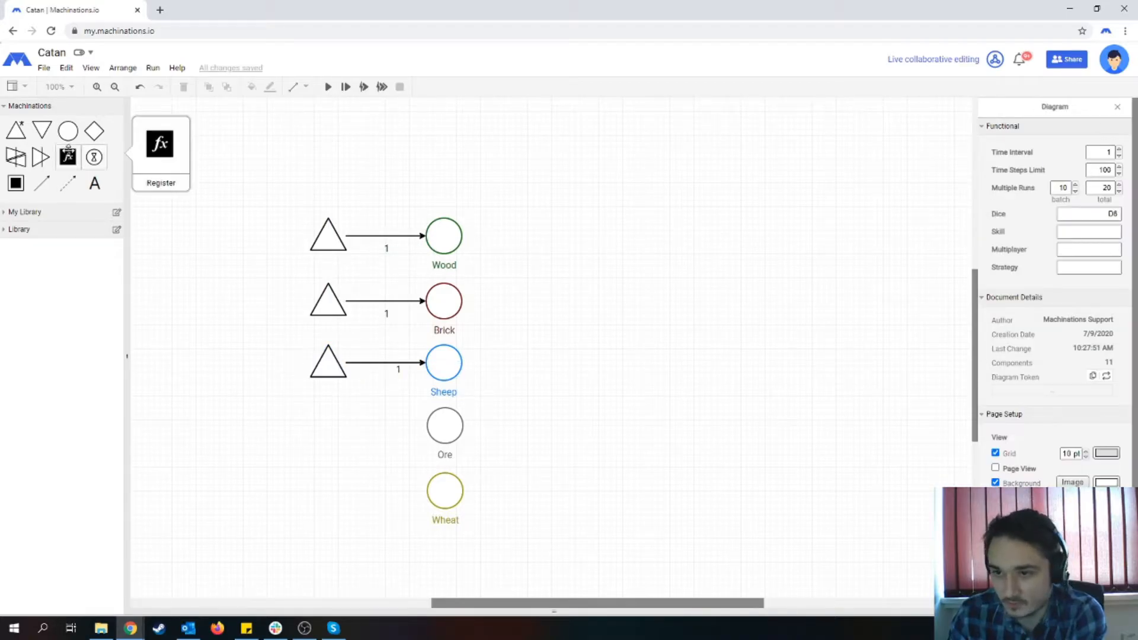
# - Add a source beside each of the Ore and Wheat pools and link each to its pool with a resource connection
pyautogui.moveTo(16, 130); pyautogui.dragTo(332, 425)
pyautogui.click(285, 405)
pyautogui.moveTo(42, 182); pyautogui.dragTo(430, 427)
pyautogui.click(587, 453)
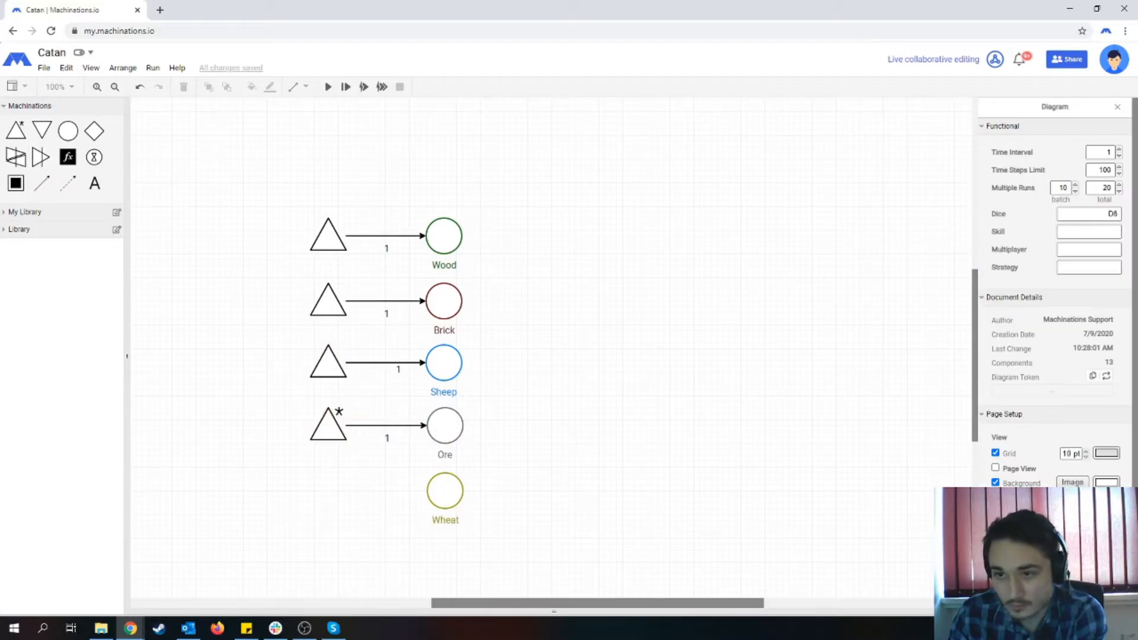
pyautogui.moveTo(16, 129); pyautogui.dragTo(328, 497)
pyautogui.moveTo(42, 181); pyautogui.dragTo(439, 505)
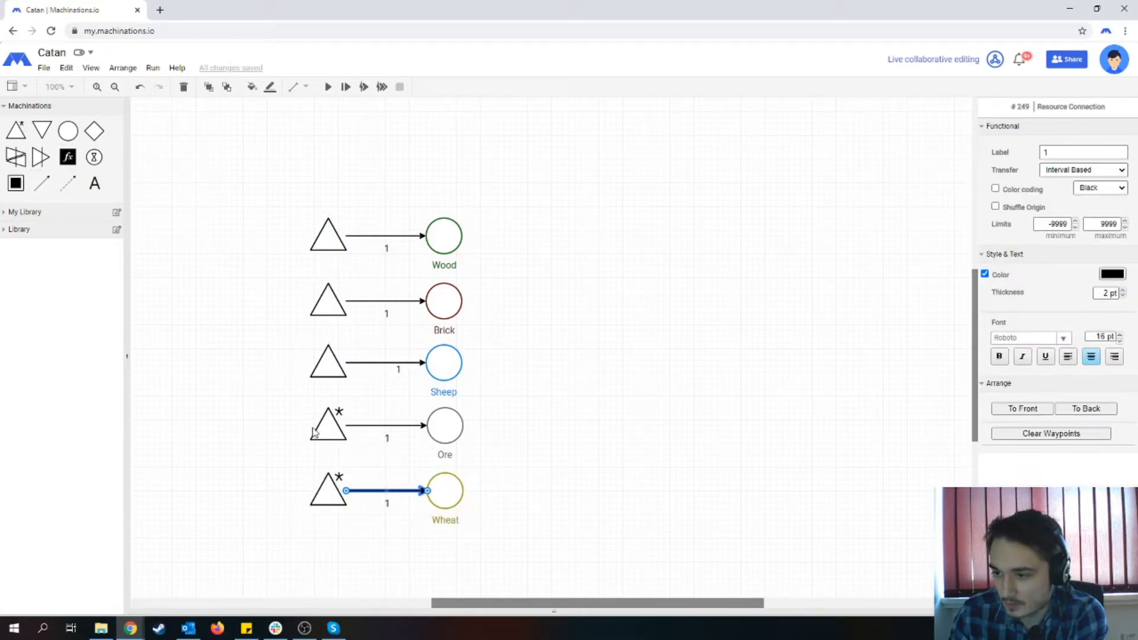
# - Set the sources feeding the Ore and Wheat pools to passive activation
pyautogui.click(334, 423)
pyautogui.click(1052, 178)
pyautogui.click(327, 494)
pyautogui.click(1053, 176)
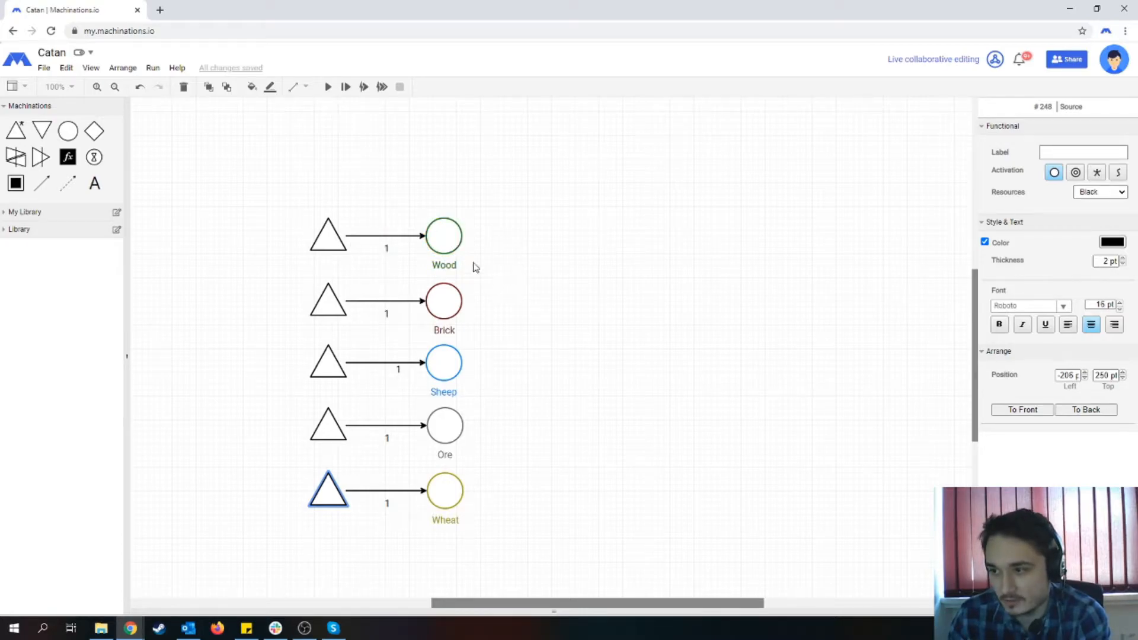
# - Apply the Wood pool's dark green 006600 to its source and resource connection
pyautogui.click(435, 235)
pyautogui.moveTo(508, 267); pyautogui.dragTo(275, 209)
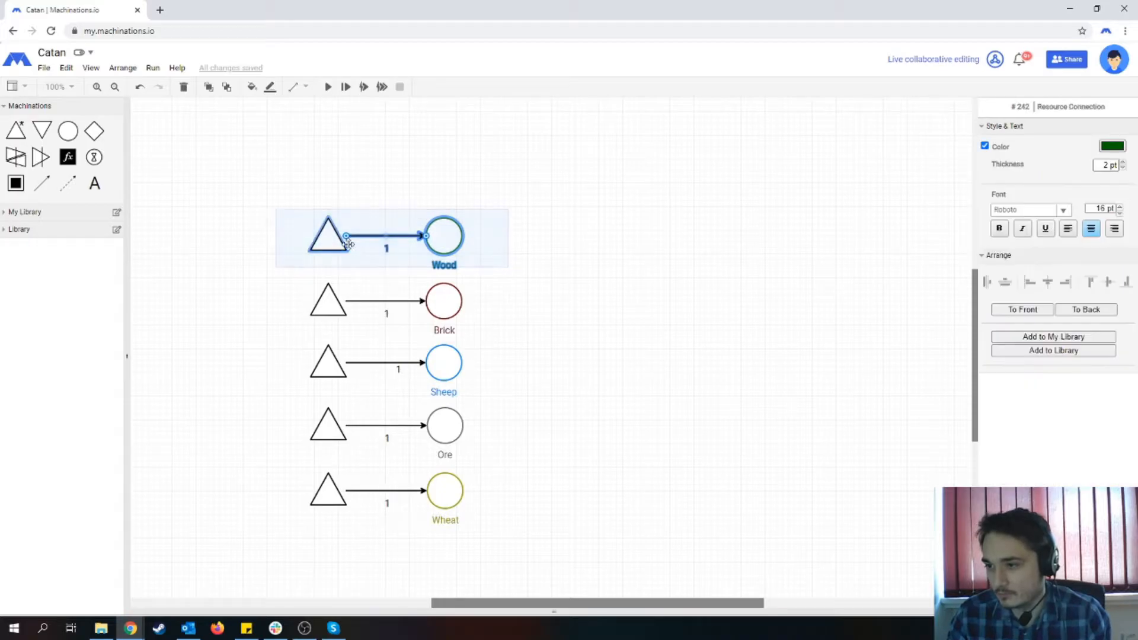
pyautogui.click(1106, 150)
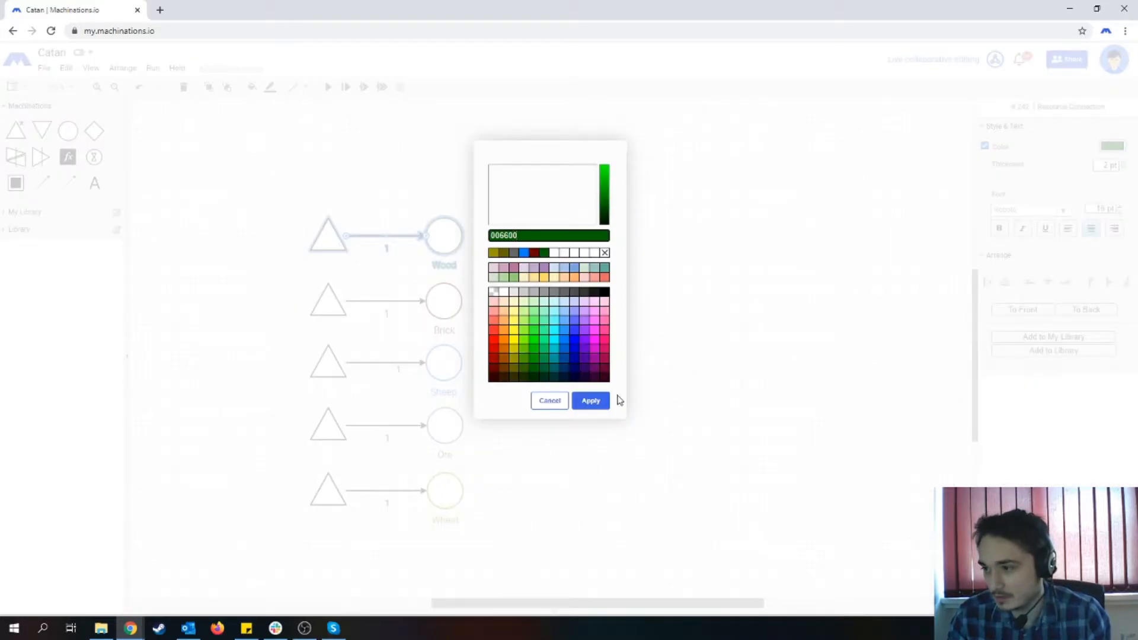
pyautogui.click(590, 403)
pyautogui.click(664, 397)
# - Apply the Brick pool's dark red 660000 to its source and resource connection
pyautogui.moveTo(483, 320); pyautogui.dragTo(251, 275)
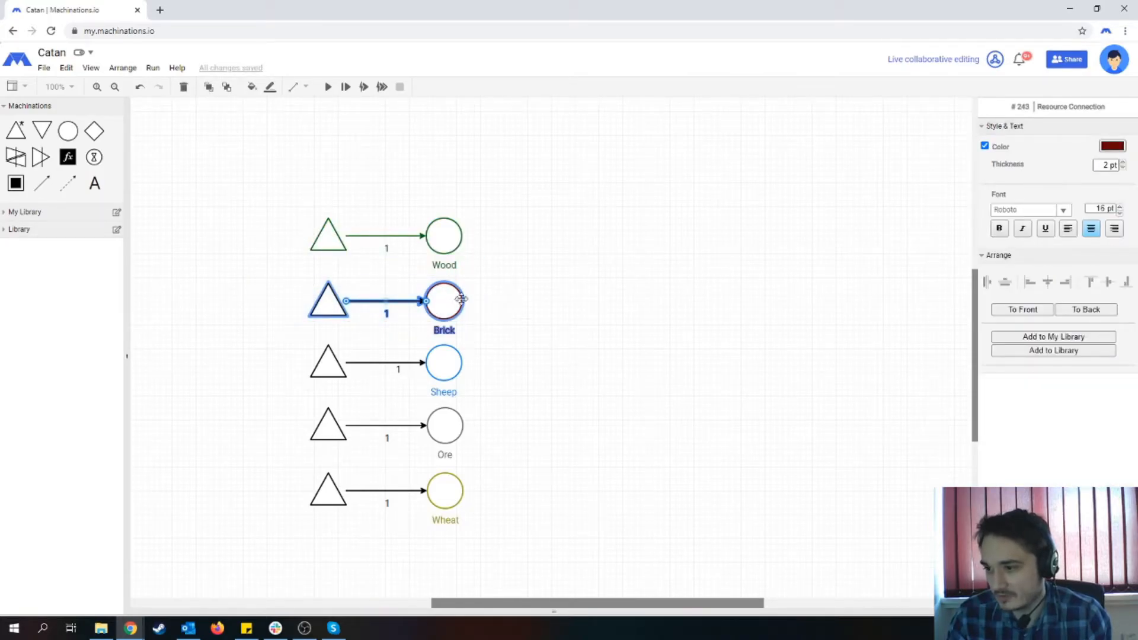
pyautogui.click(1114, 147)
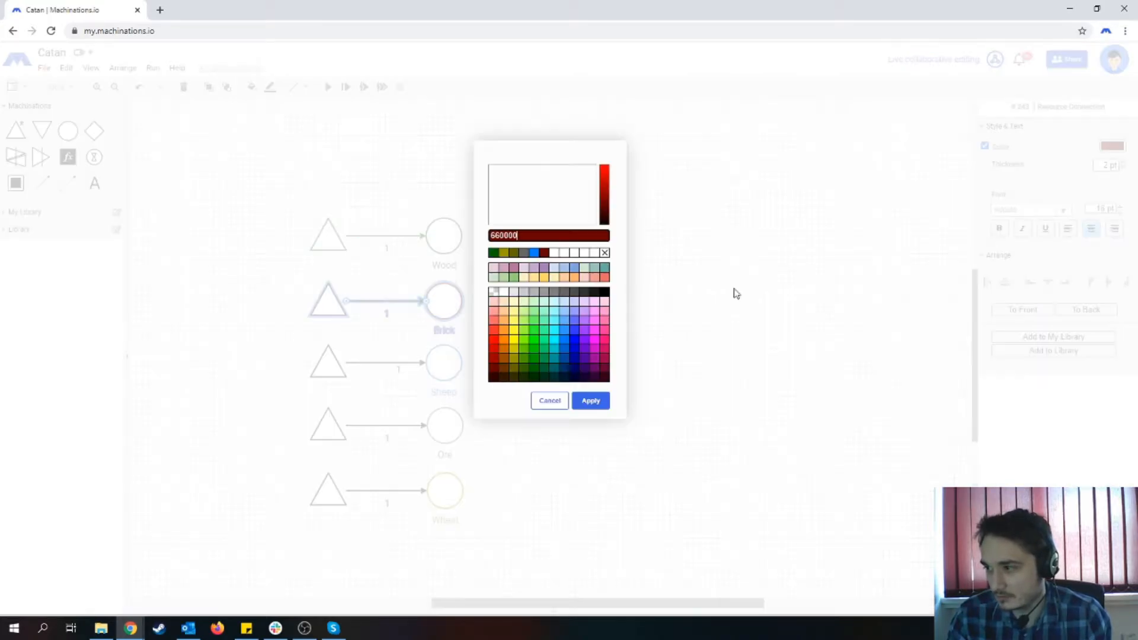
pyautogui.click(590, 401)
pyautogui.click(515, 414)
# - Apply the Sheep pool's blue to its source and resource connection
pyautogui.moveTo(505, 389); pyautogui.dragTo(256, 334)
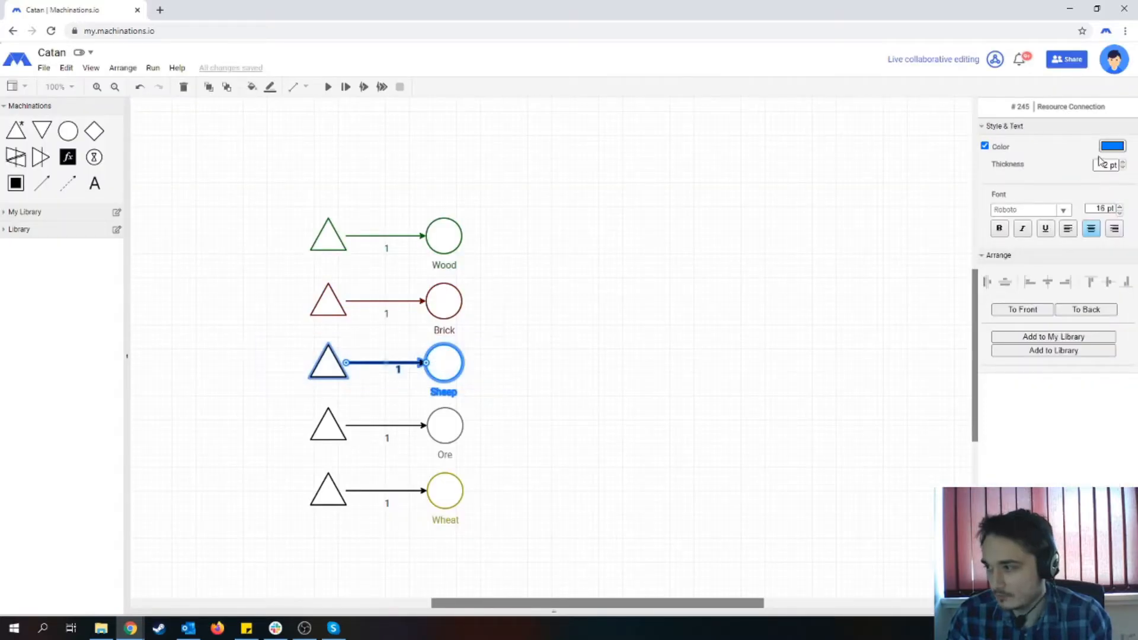
pyautogui.click(1114, 149)
pyautogui.click(589, 399)
pyautogui.click(531, 445)
# - Apply the Ore pool's gray 666666 to its source and resource connection
pyautogui.moveTo(507, 443); pyautogui.dragTo(258, 411)
pyautogui.click(533, 478)
pyautogui.moveTo(536, 477); pyautogui.dragTo(287, 400)
pyautogui.click(1124, 145)
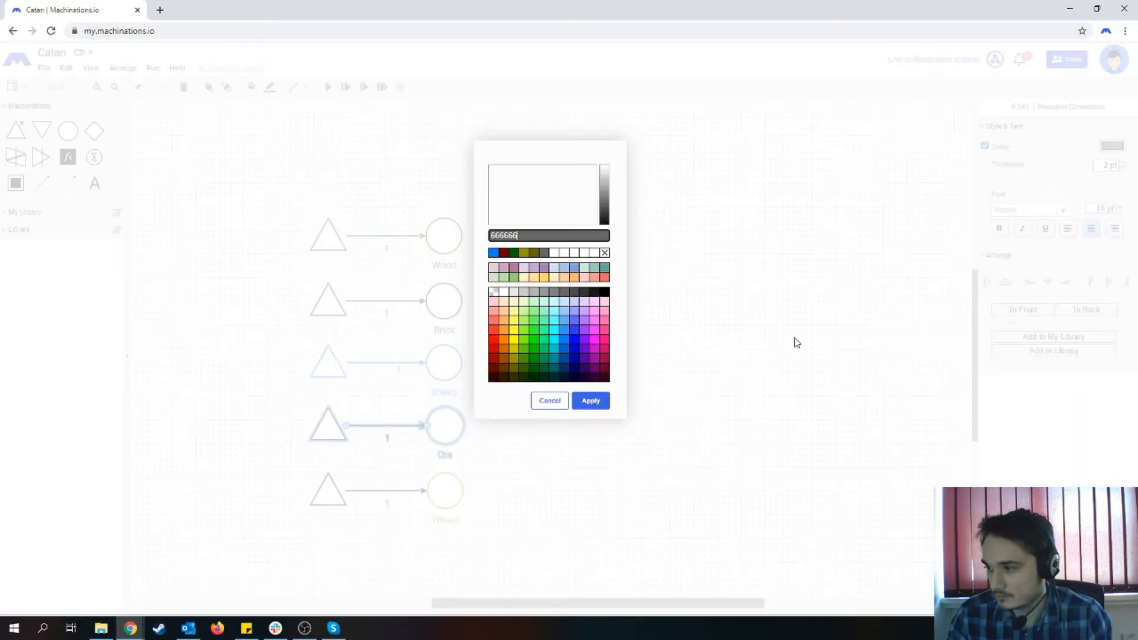
pyautogui.click(591, 401)
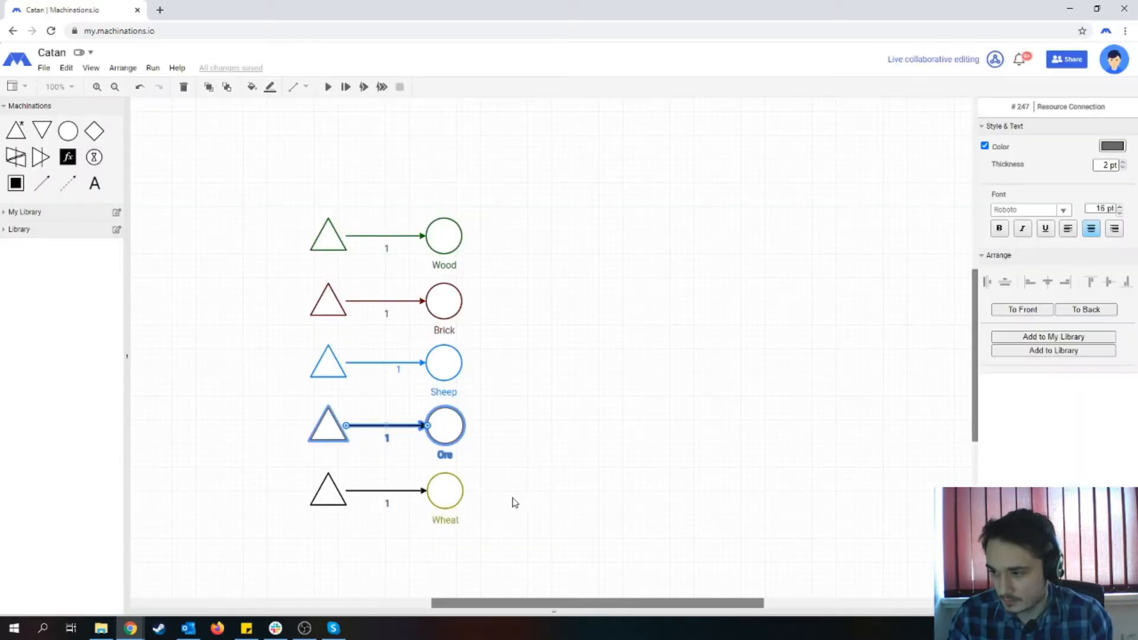
# - Apply the Wheat pool's olive-yellow to its source and resource connection
pyautogui.click(514, 539)
pyautogui.moveTo(515, 538); pyautogui.dragTo(257, 474)
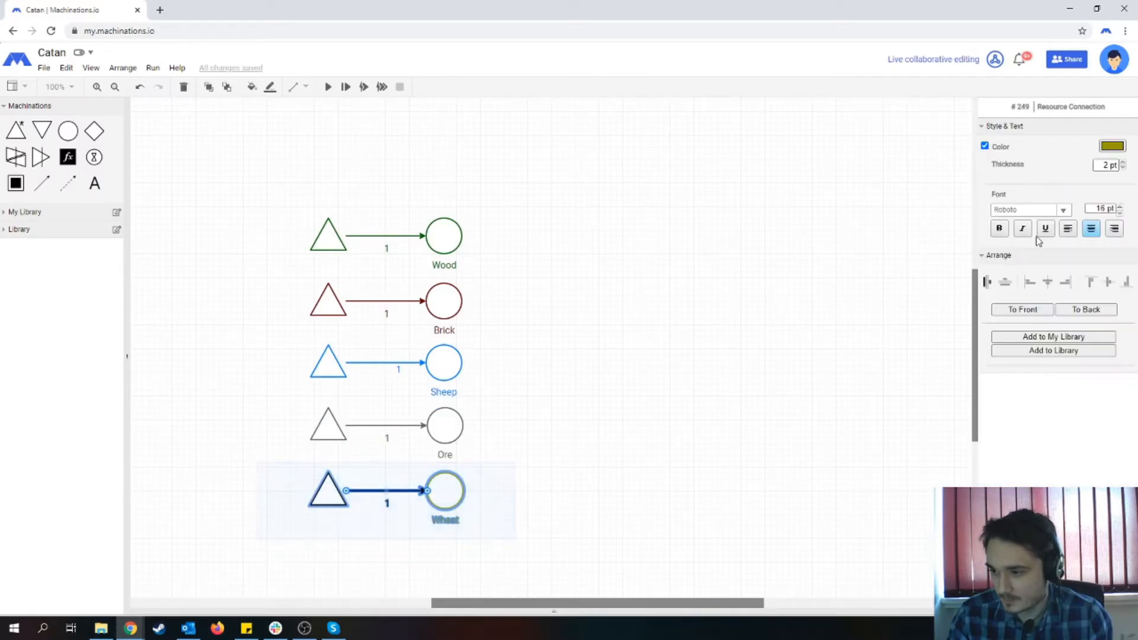
pyautogui.click(1112, 146)
pyautogui.click(591, 399)
pyautogui.click(650, 379)
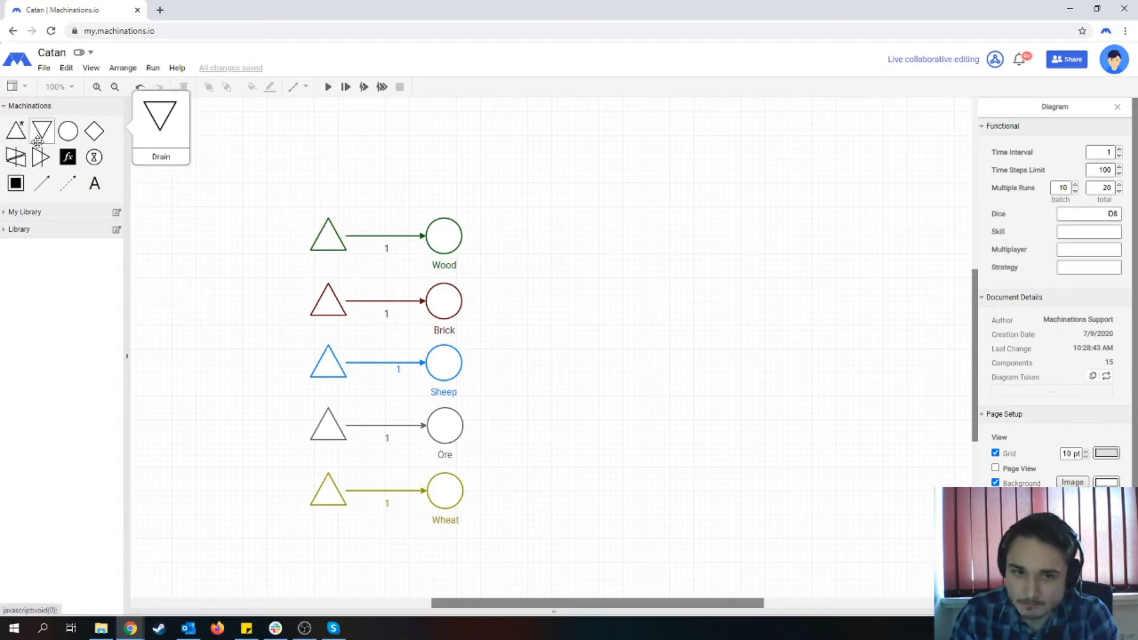
# - Place three new pools in a column well to the right of the resources, level with the Wood, Sheep and Wheat pools
pyautogui.moveTo(62, 141); pyautogui.dragTo(785, 240)
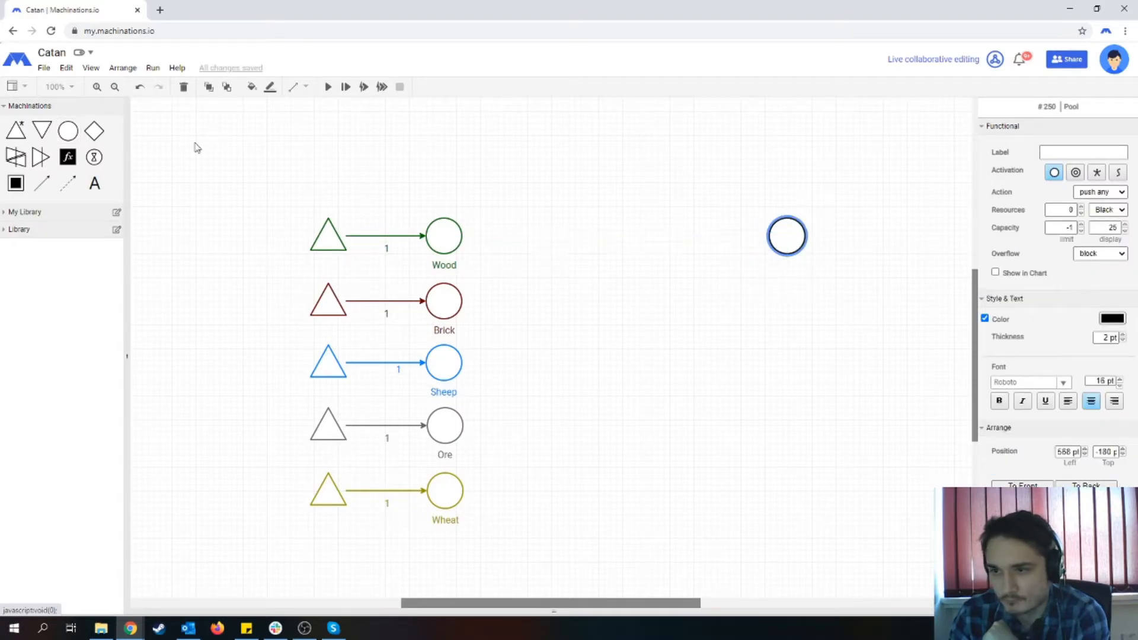
pyautogui.moveTo(68, 131); pyautogui.dragTo(801, 364)
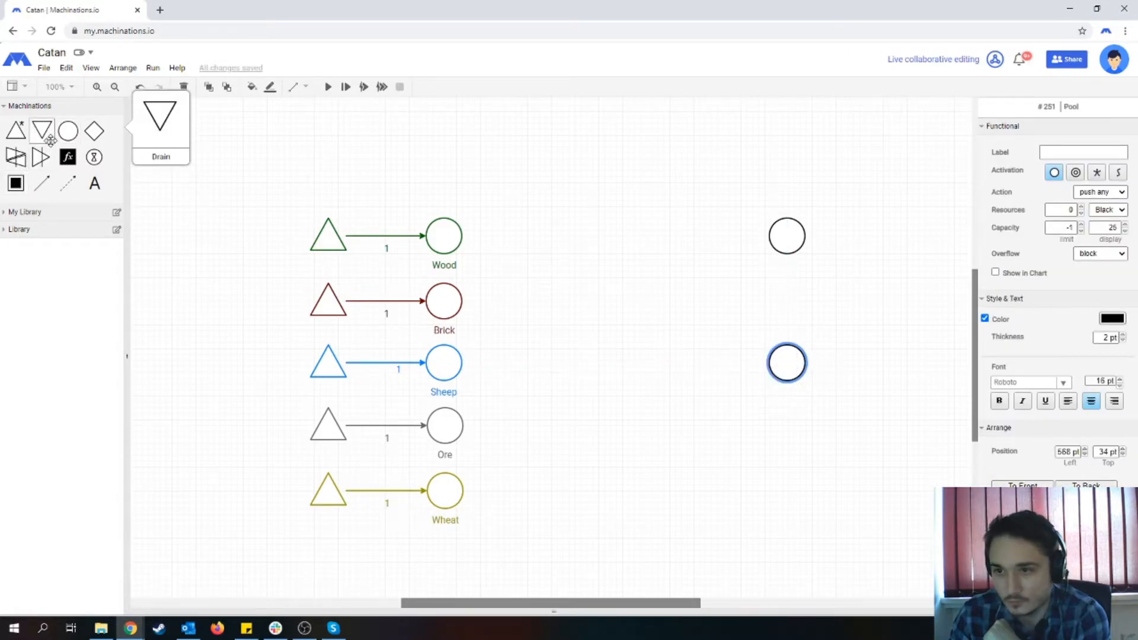
pyautogui.moveTo(68, 131); pyautogui.dragTo(807, 496)
pyautogui.moveTo(785, 360); pyautogui.dragTo(788, 363)
pyautogui.moveTo(803, 491); pyautogui.dragTo(795, 496)
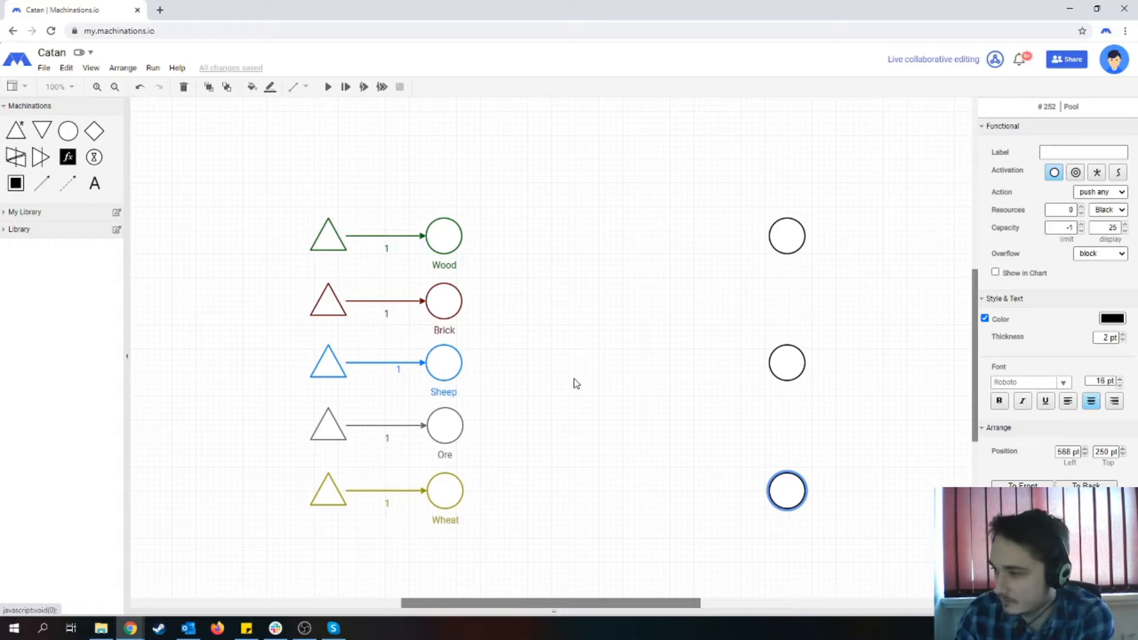
pyautogui.click(613, 324)
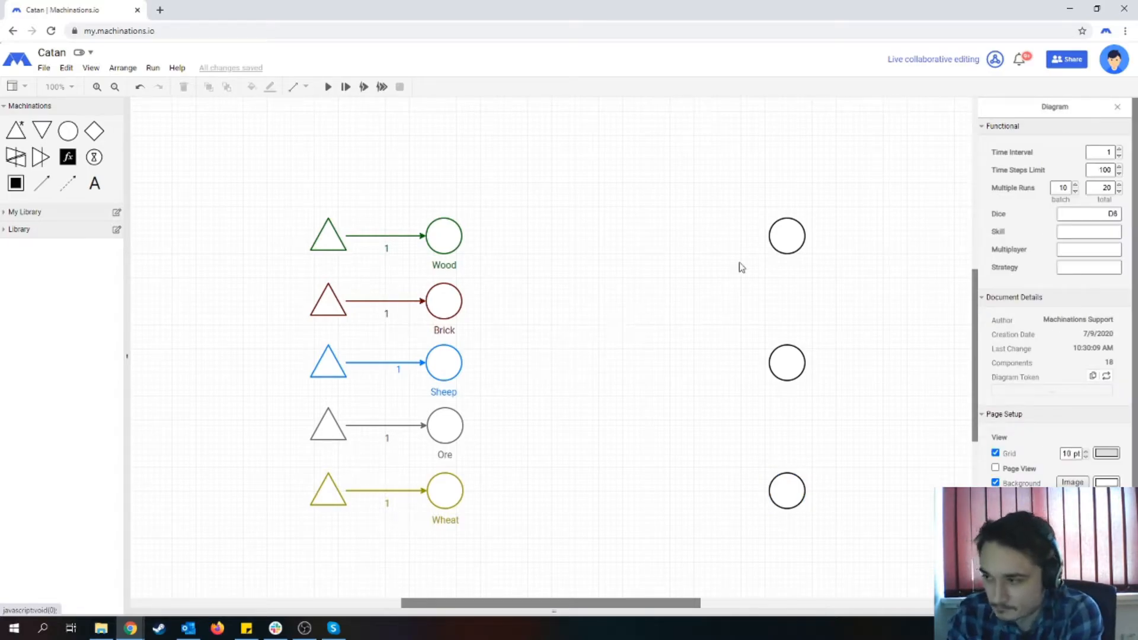
# - Label the three new pools Roads, Settlements and Cities from top to bottom
pyautogui.click(781, 237)
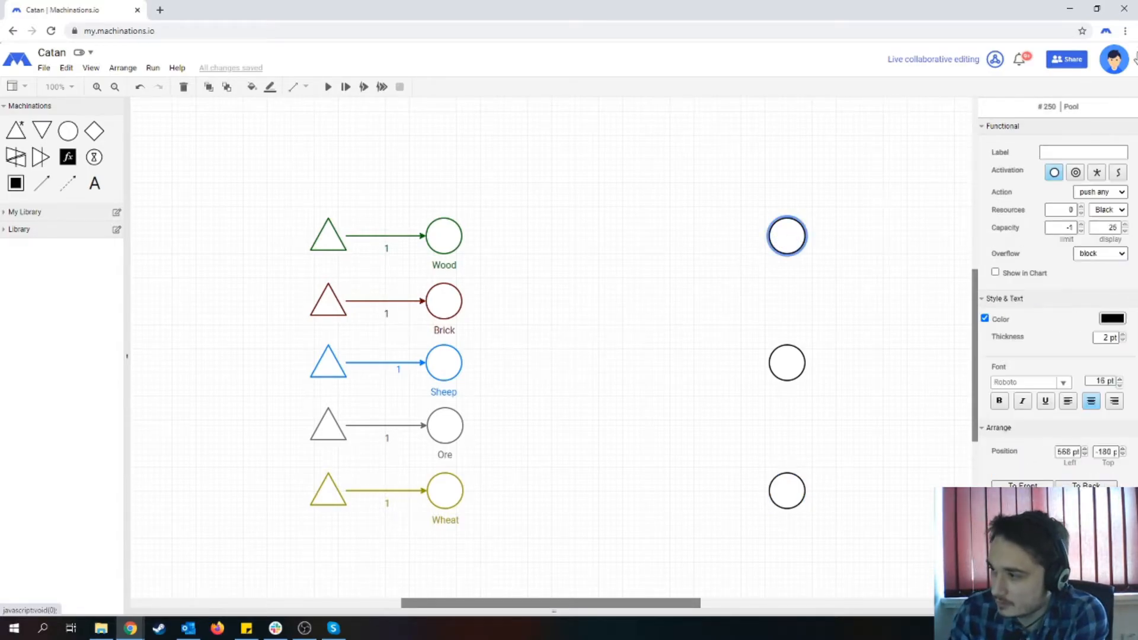
pyautogui.click(1087, 154)
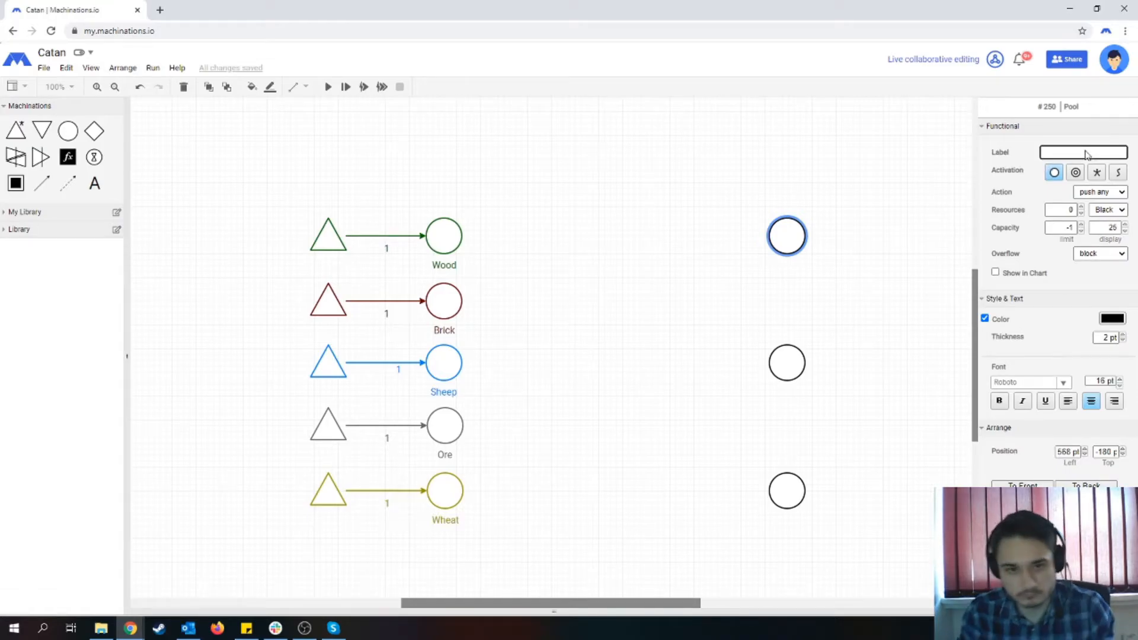
pyautogui.write('Roads')
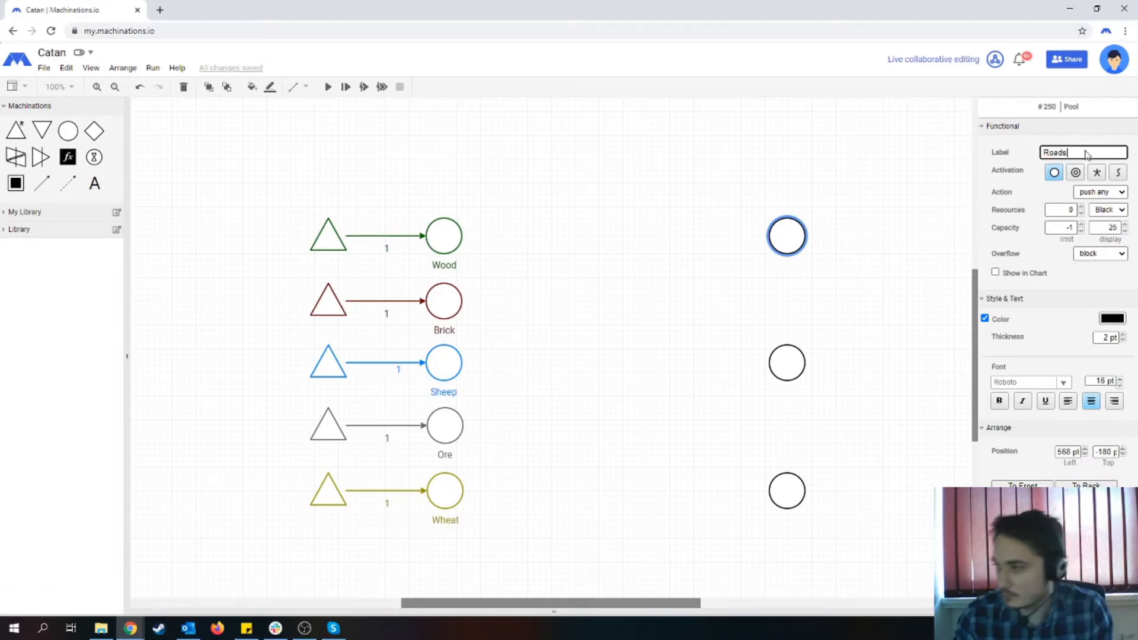
pyautogui.click(786, 374)
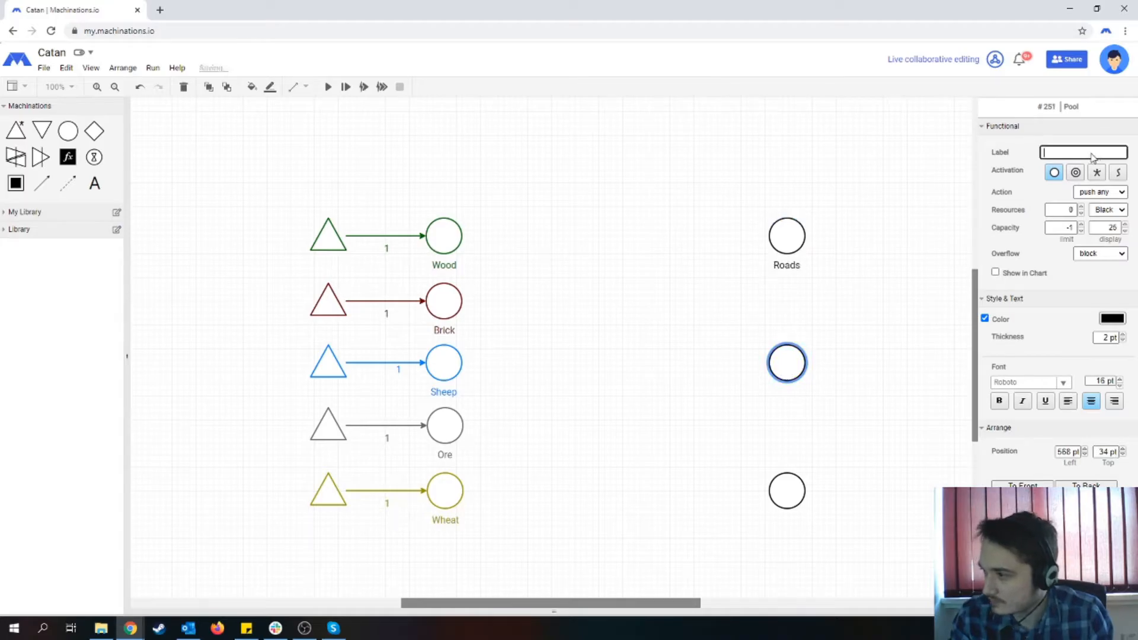
pyautogui.click(1093, 156)
pyautogui.write('Settlements')
pyautogui.click(786, 491)
pyautogui.click(1083, 151)
pyautogui.write('Cities')
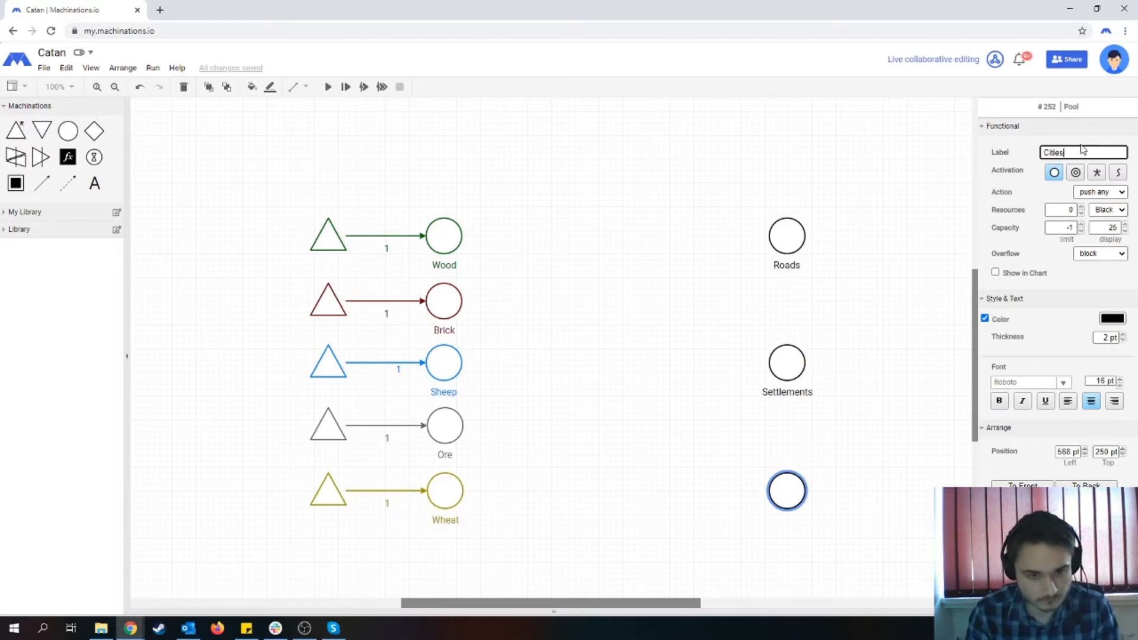
pyautogui.click(821, 320)
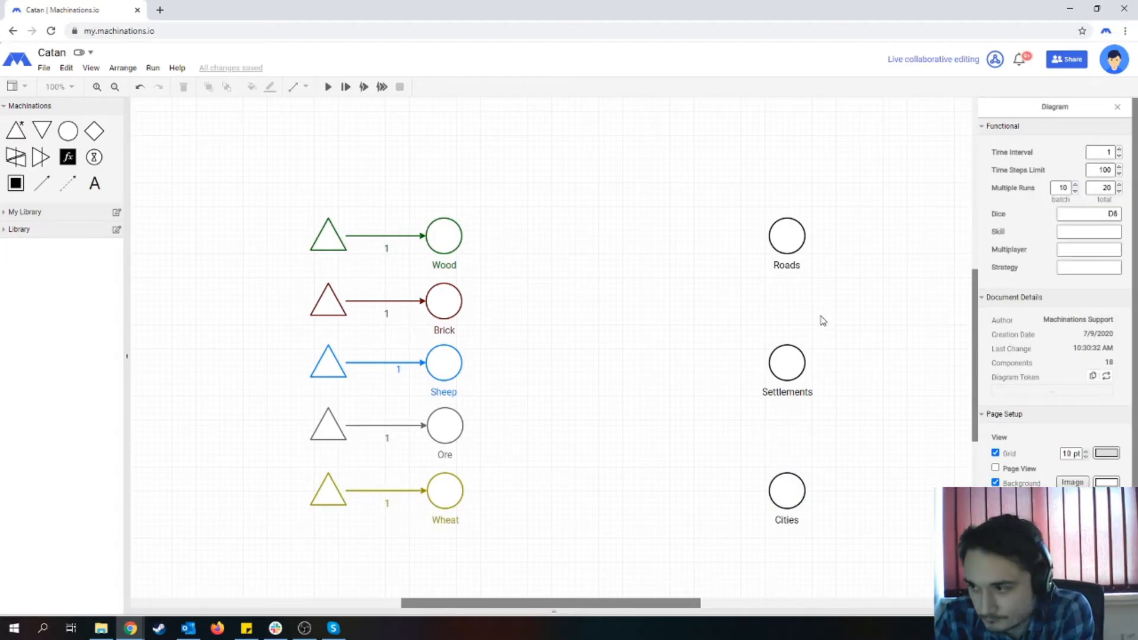
# - Recolor the Roads pool light green
pyautogui.click(778, 232)
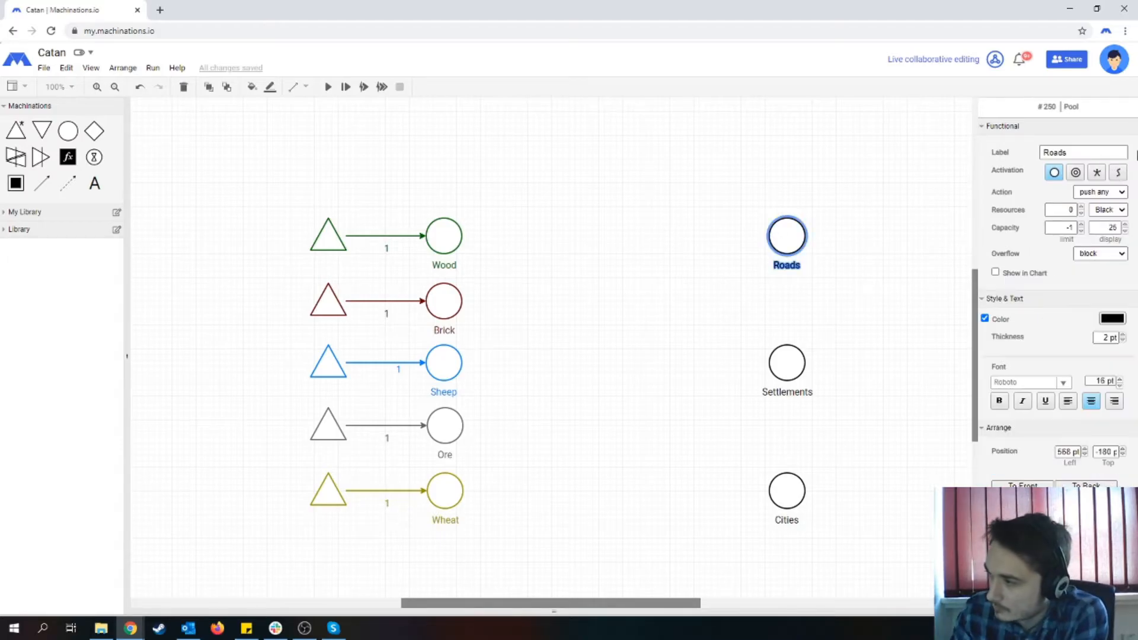
pyautogui.click(1112, 319)
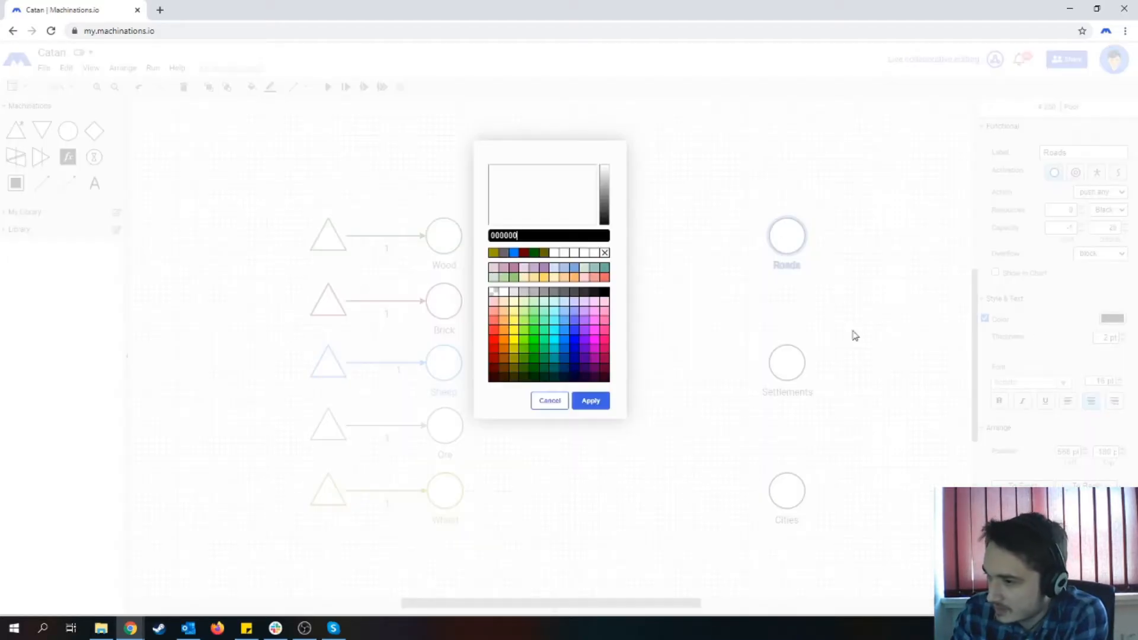
pyautogui.click(525, 351)
pyautogui.click(591, 400)
pyautogui.click(840, 418)
# - Recolor the Settlements pool red using CC0000
pyautogui.click(797, 363)
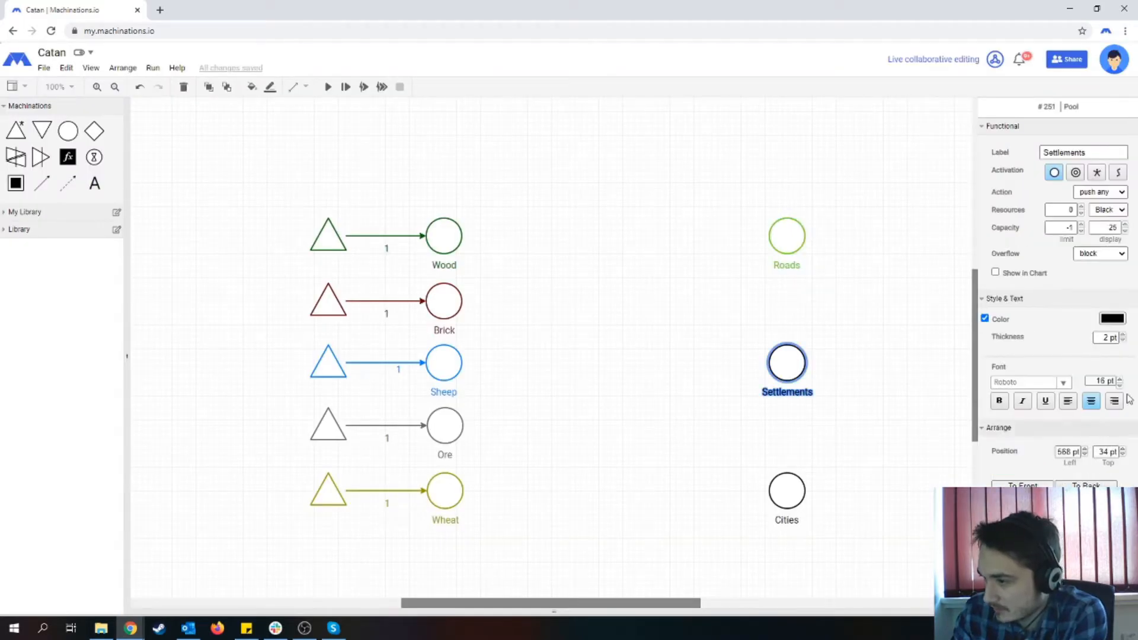
pyautogui.click(1112, 318)
pyautogui.click(494, 349)
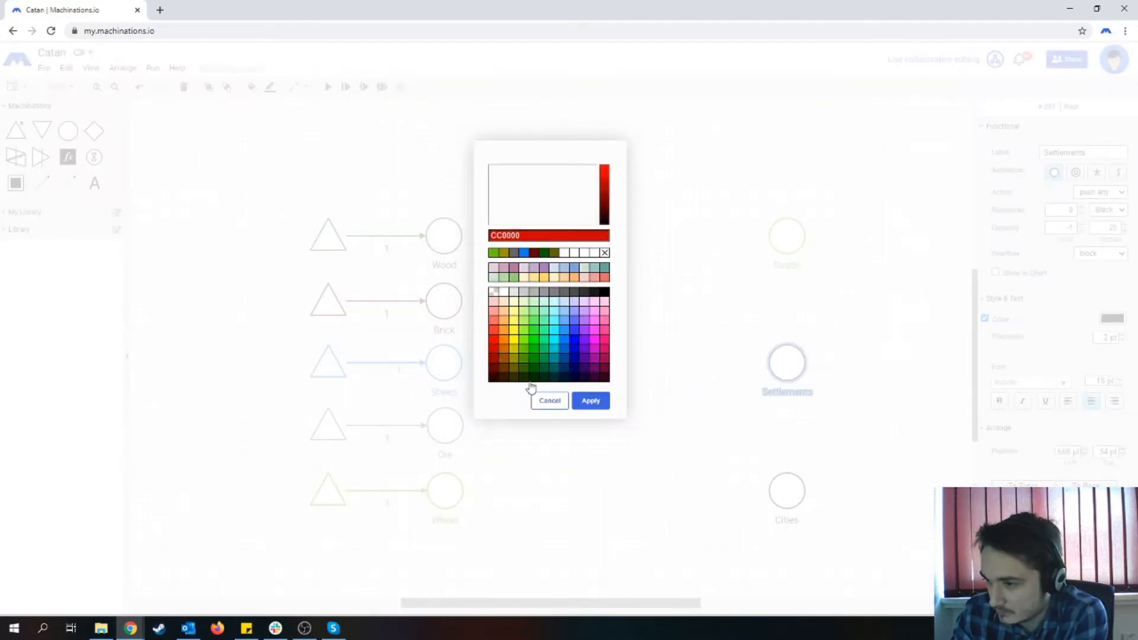
pyautogui.click(591, 401)
pyautogui.click(949, 477)
# - Recolor the Cities pool gray
pyautogui.click(804, 483)
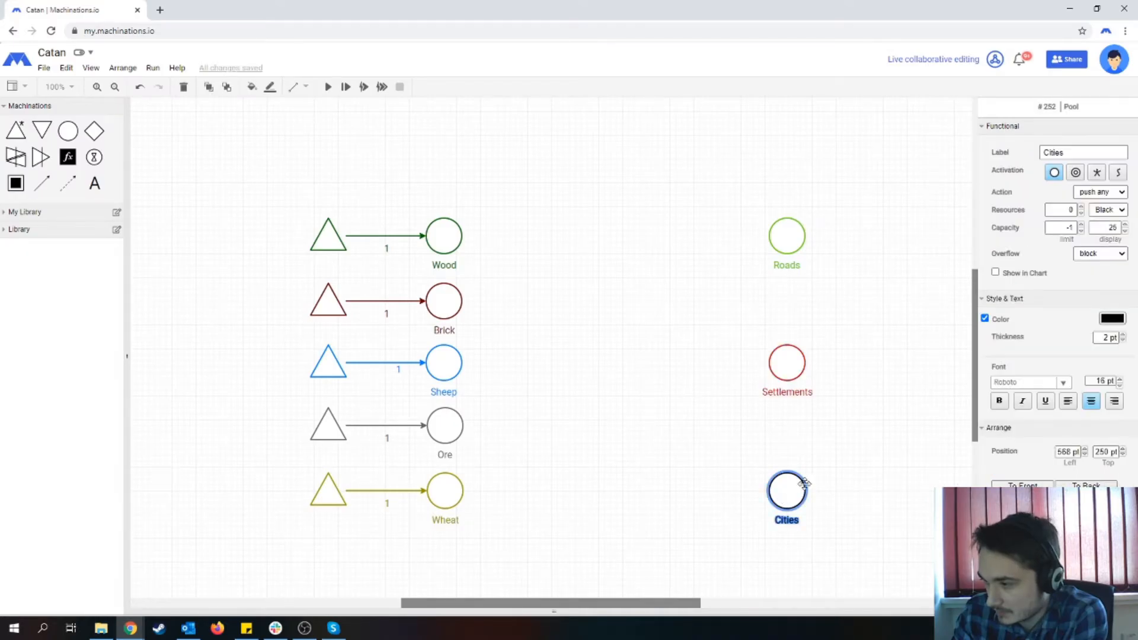
pyautogui.click(1113, 319)
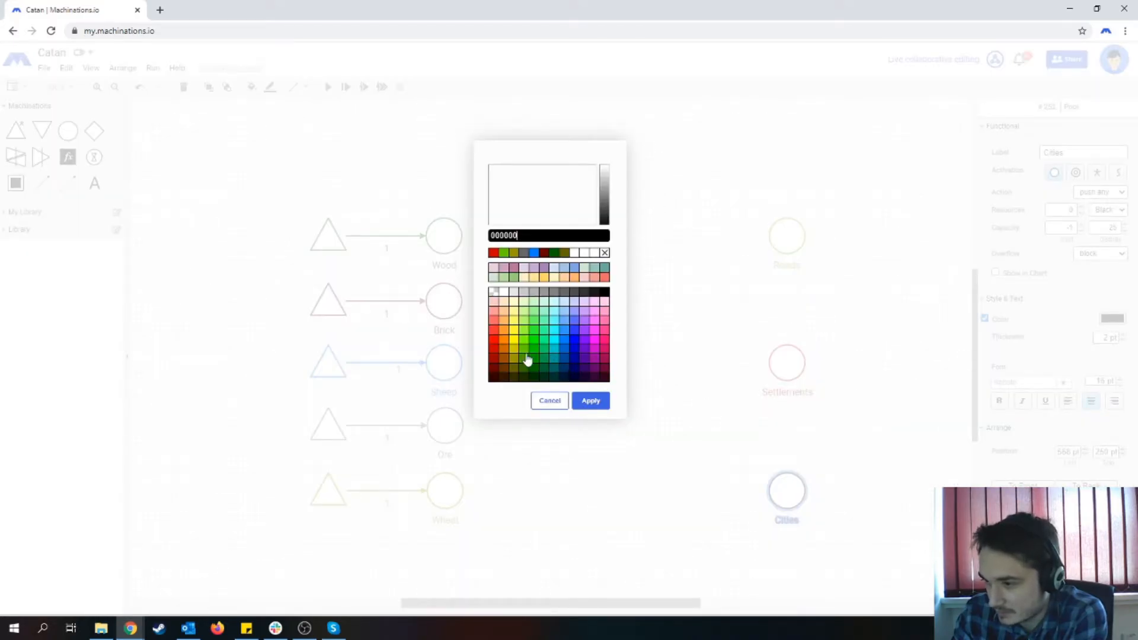
pyautogui.click(552, 294)
pyautogui.click(590, 401)
pyautogui.click(633, 492)
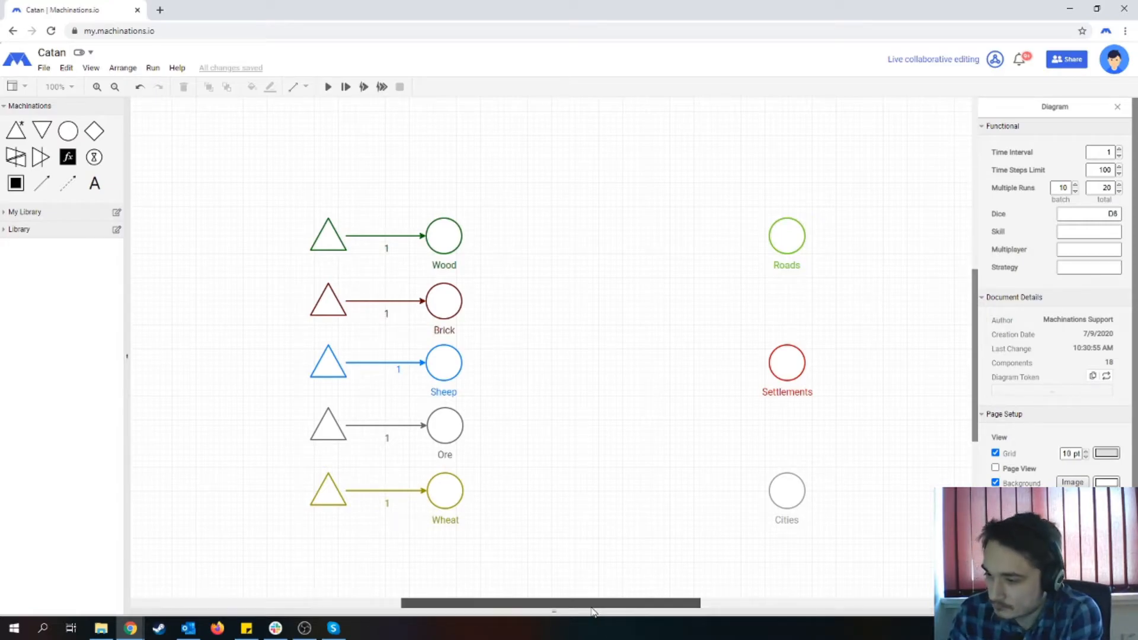
# - Set the Roads pool's display capacity to -1
pyautogui.moveTo(592, 605); pyautogui.dragTo(597, 607)
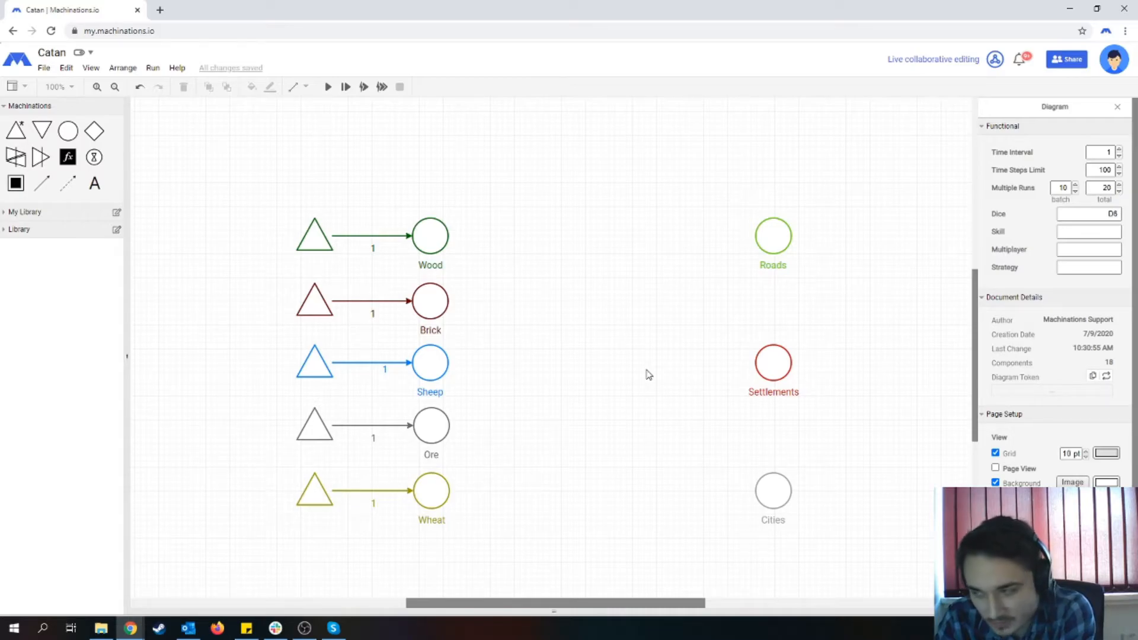
pyautogui.click(771, 227)
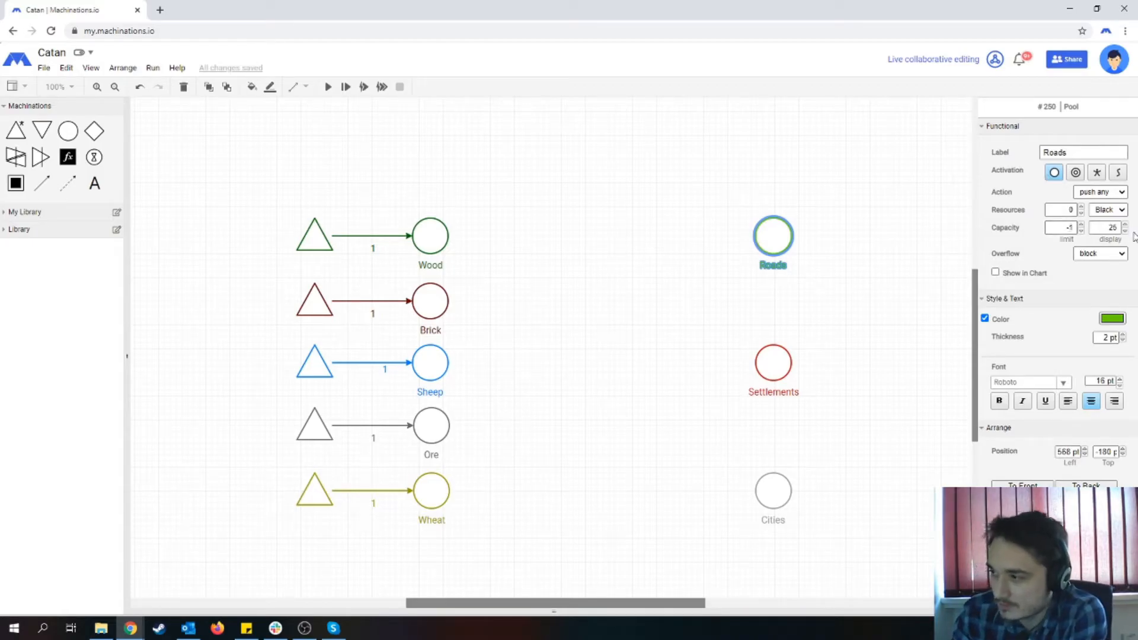
pyautogui.moveTo(1104, 227); pyautogui.dragTo(1133, 226)
pyautogui.press('BackSpace')
pyautogui.write('0')
pyautogui.click(663, 336)
# - Set the Settlements pool's display capacity to -1 and its capacity limit to 5
pyautogui.click(784, 360)
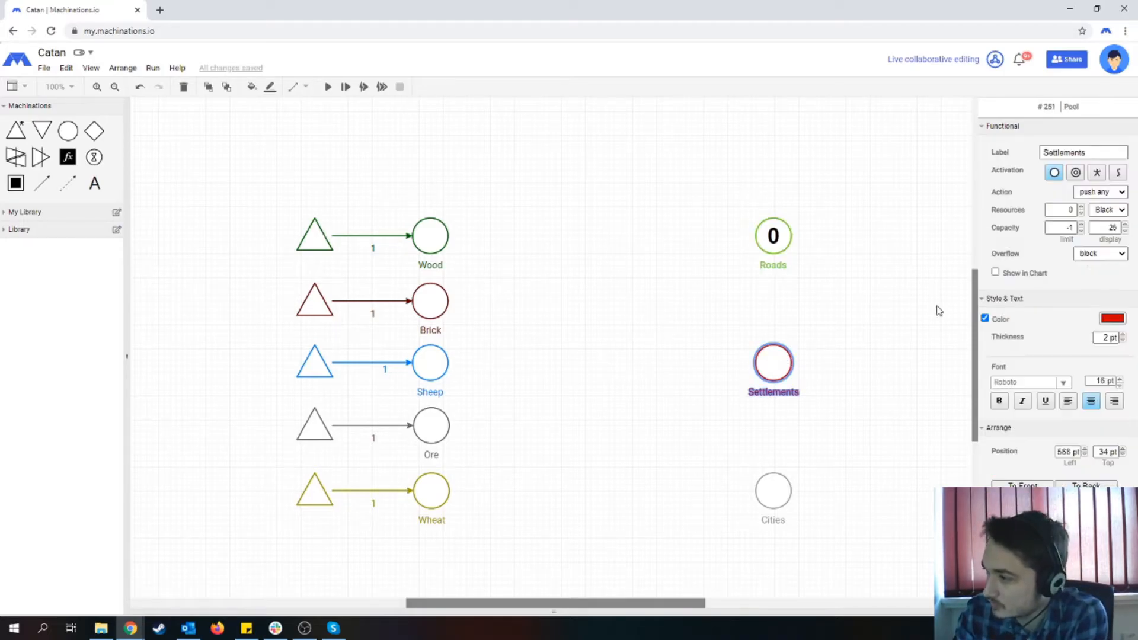
pyautogui.moveTo(1106, 227); pyautogui.dragTo(1137, 222)
pyautogui.press('BackSpace')
pyautogui.write('-1')
pyautogui.doubleClick(1051, 227)
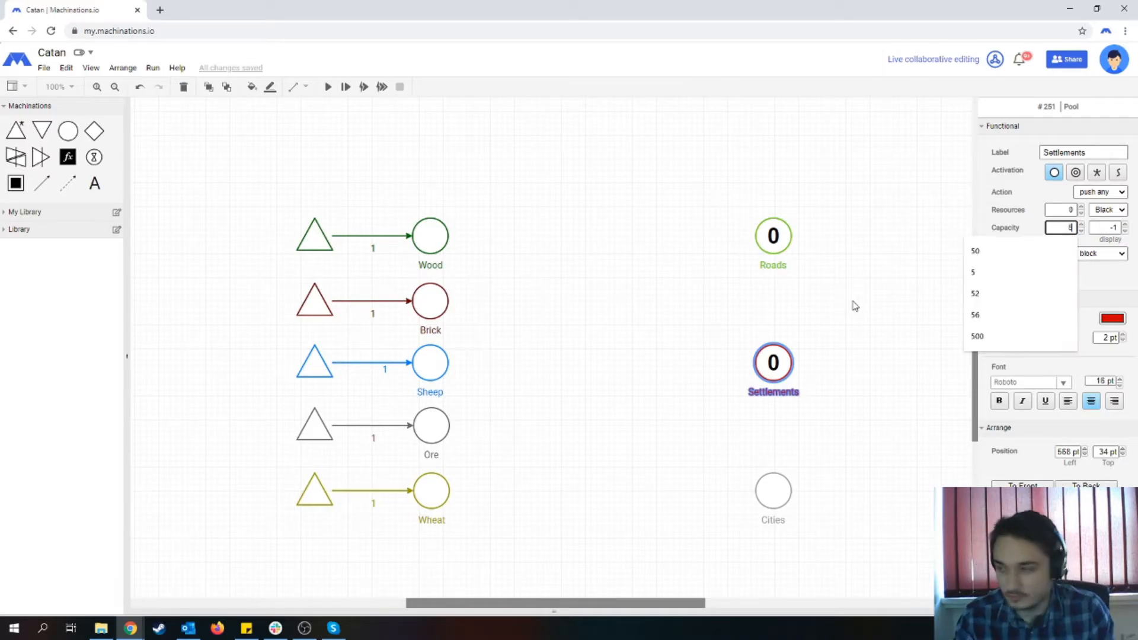
pyautogui.click(775, 434)
# - Set the Cities pool's capacity limit to 4 and its display capacity to -1
pyautogui.click(770, 489)
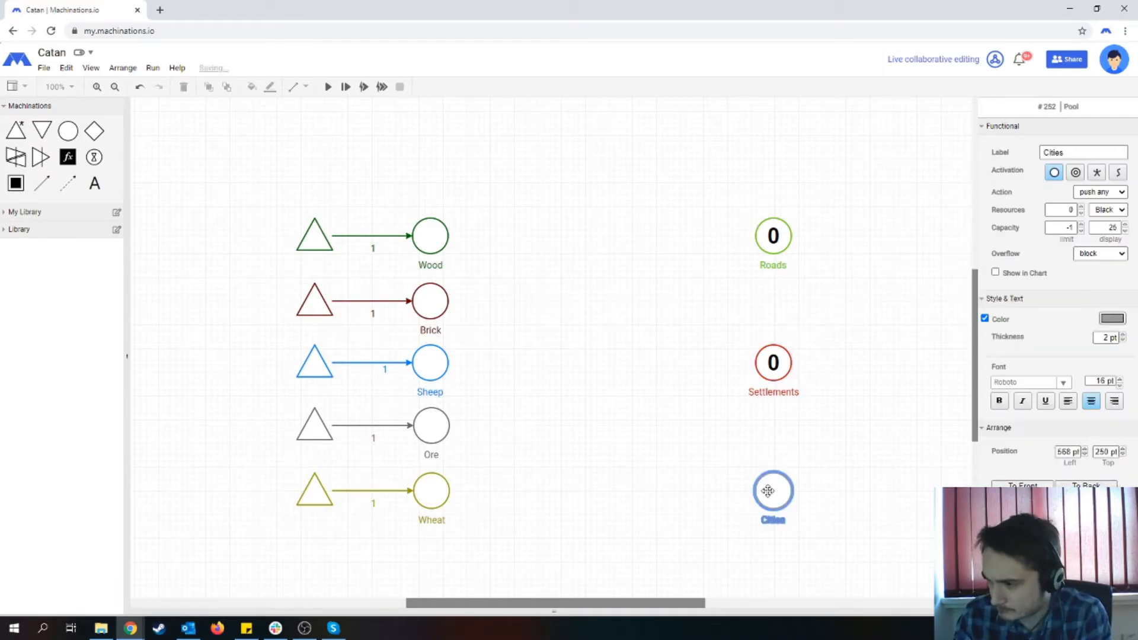
pyautogui.doubleClick(1049, 228)
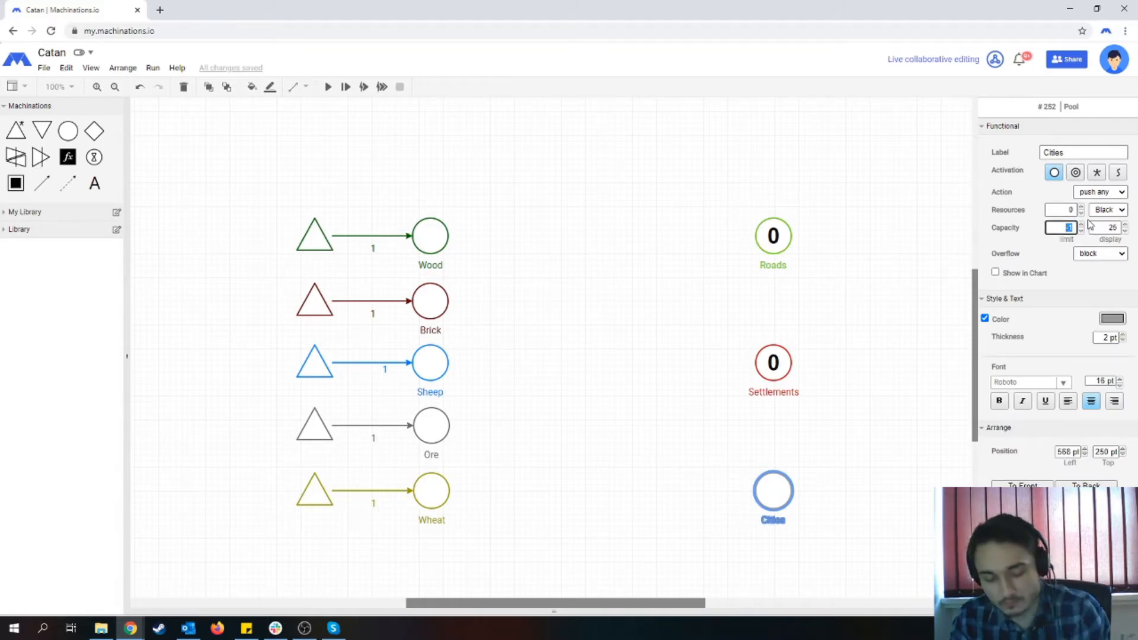
pyautogui.write('4')
pyautogui.click(1112, 227)
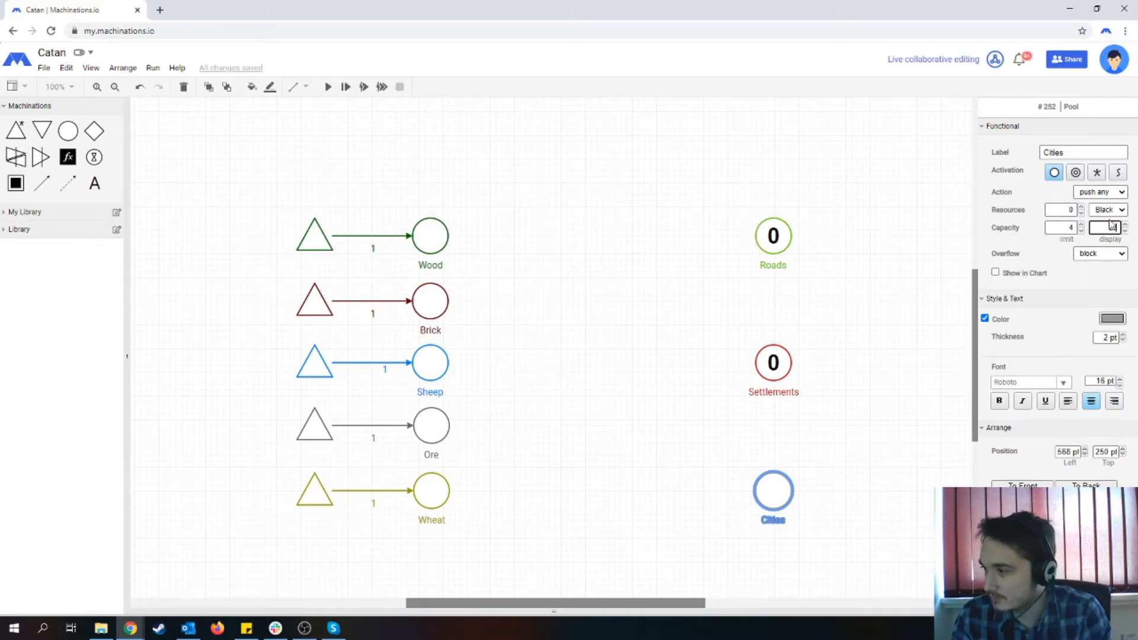
pyautogui.moveTo(1106, 227); pyautogui.dragTo(1137, 236)
pyautogui.write('-1')
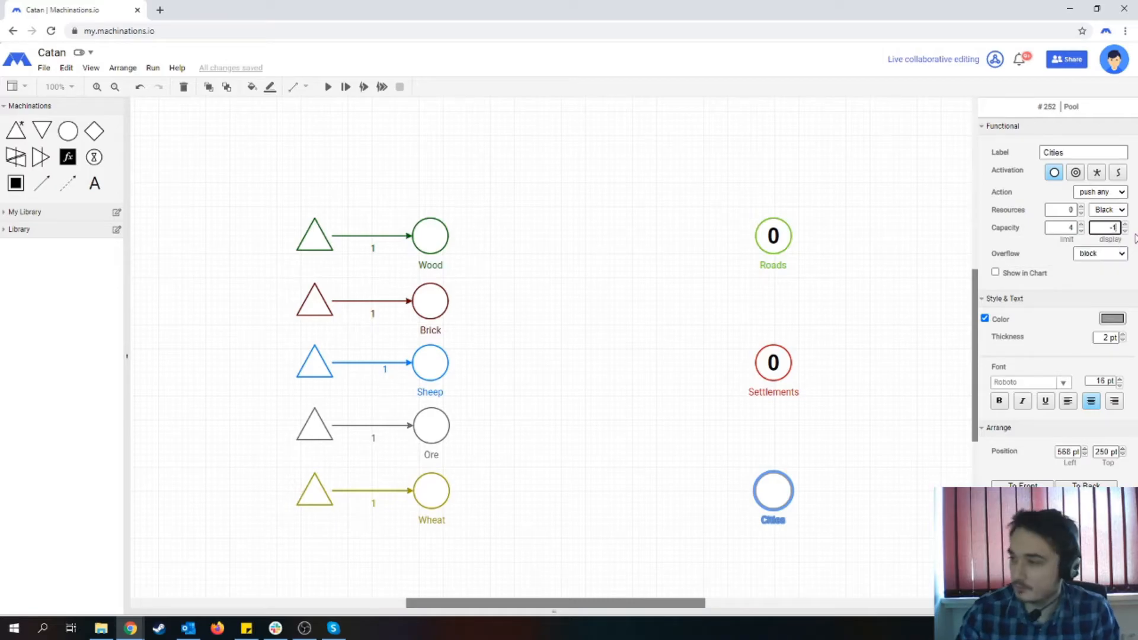
pyautogui.click(867, 313)
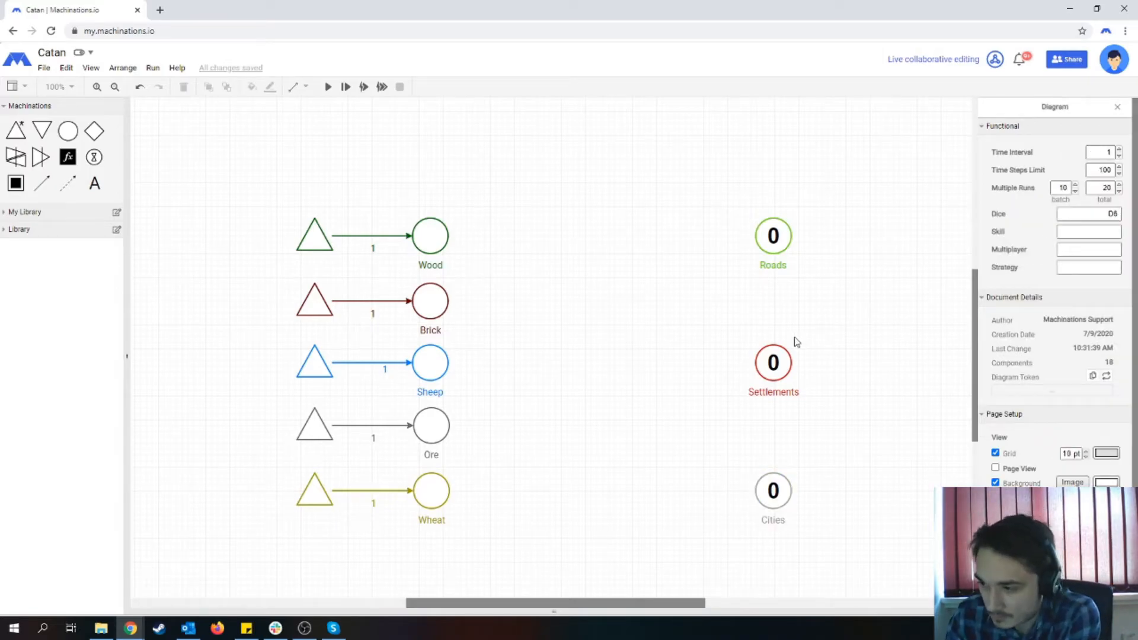
# - Give the Roads and Settlements pools 2 starting resources each
pyautogui.click(783, 236)
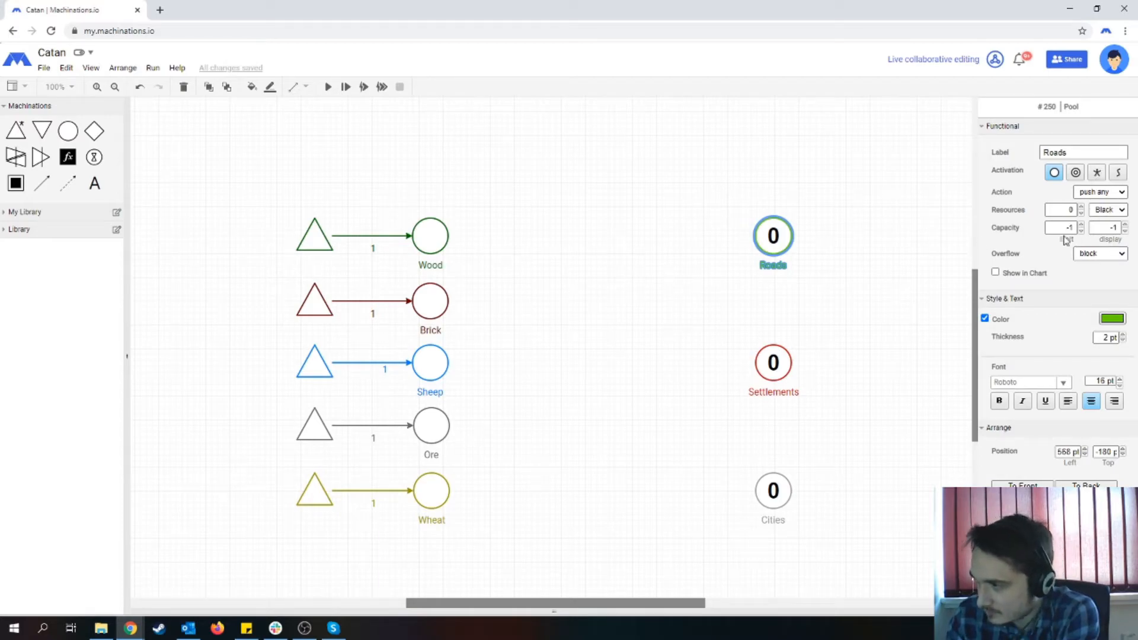
pyautogui.click(1072, 211)
pyautogui.write('2')
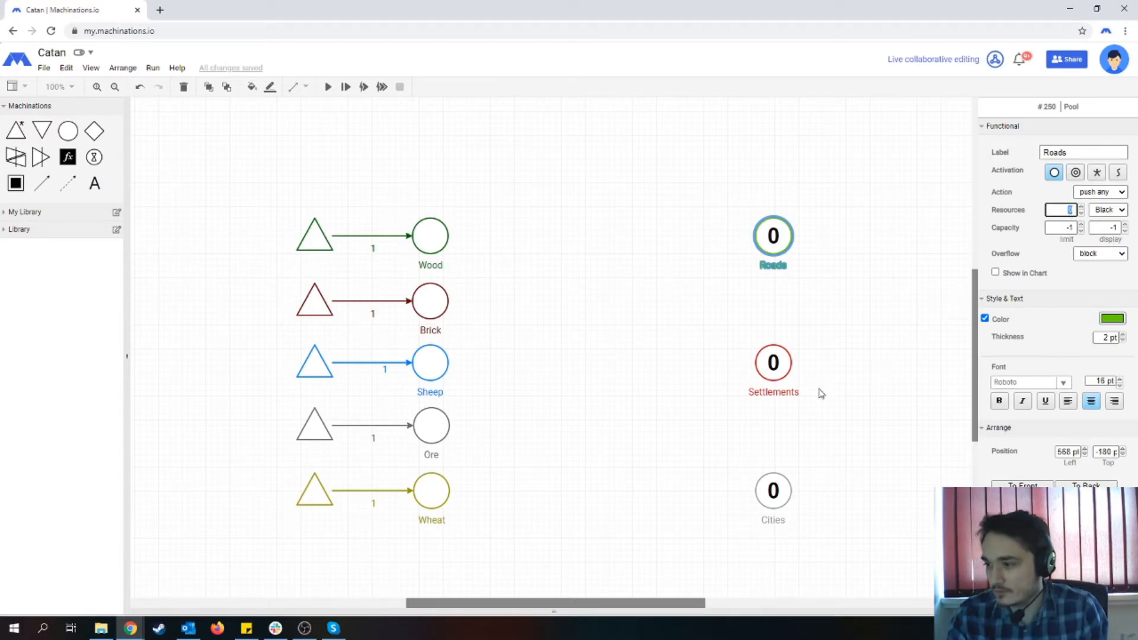
pyautogui.click(787, 365)
pyautogui.click(1064, 210)
pyautogui.write('2')
pyautogui.click(805, 354)
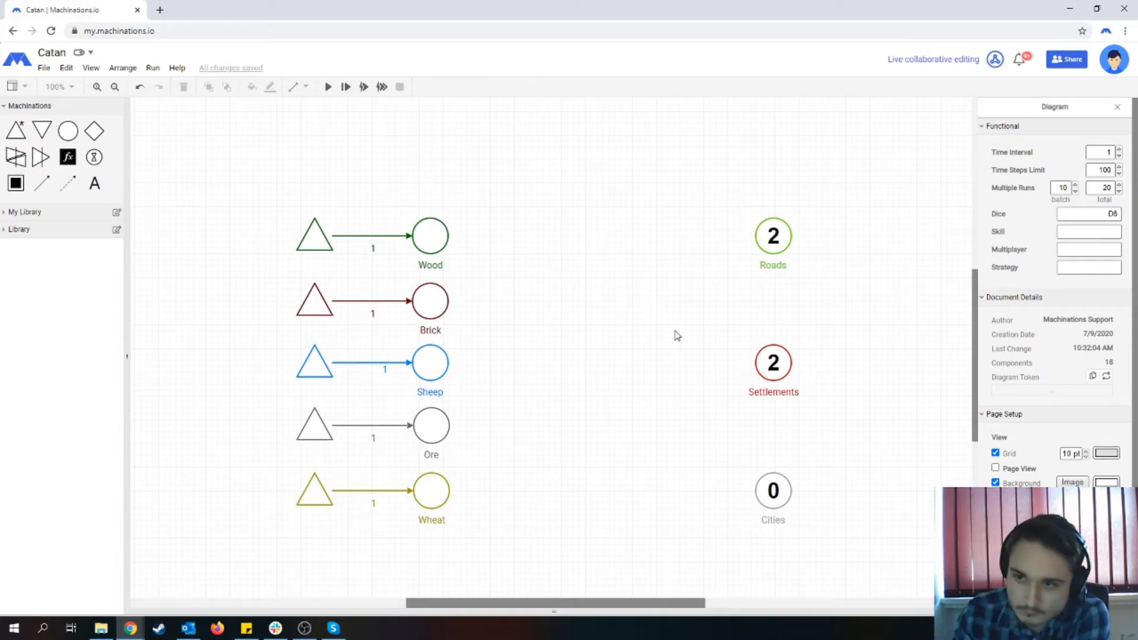
# - Add a converter midway between Wood and Roads, with resource connections from Wood and Brick into it and from it to Roads
pyautogui.moveTo(43, 160); pyautogui.dragTo(606, 238)
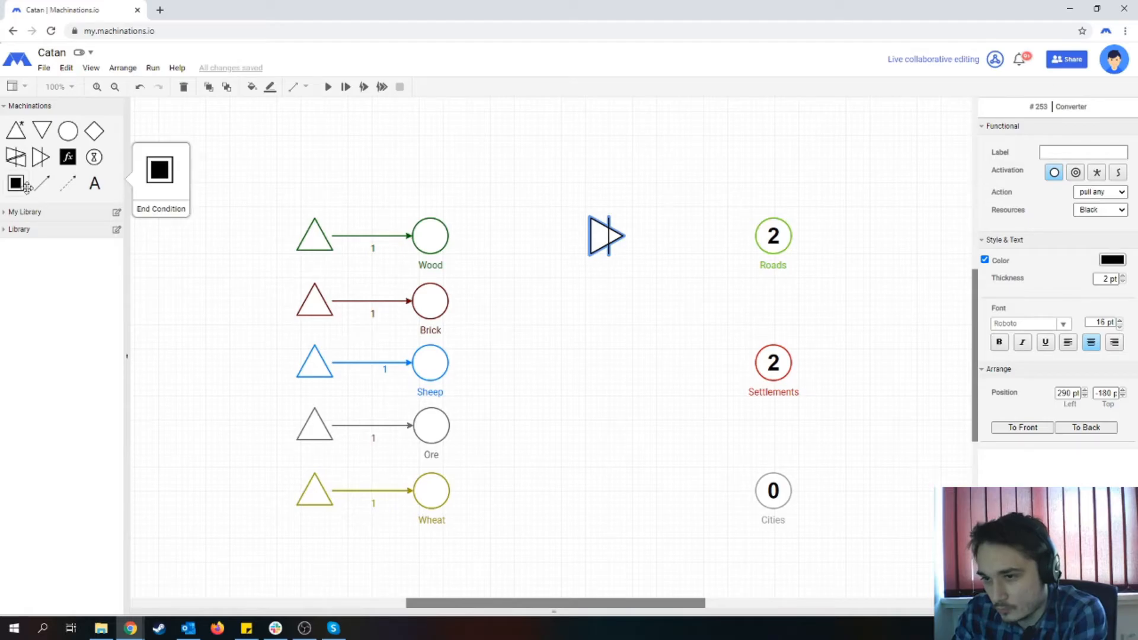
pyautogui.moveTo(42, 183); pyautogui.dragTo(591, 236)
pyautogui.moveTo(84, 211); pyautogui.dragTo(593, 236)
pyautogui.click(637, 187)
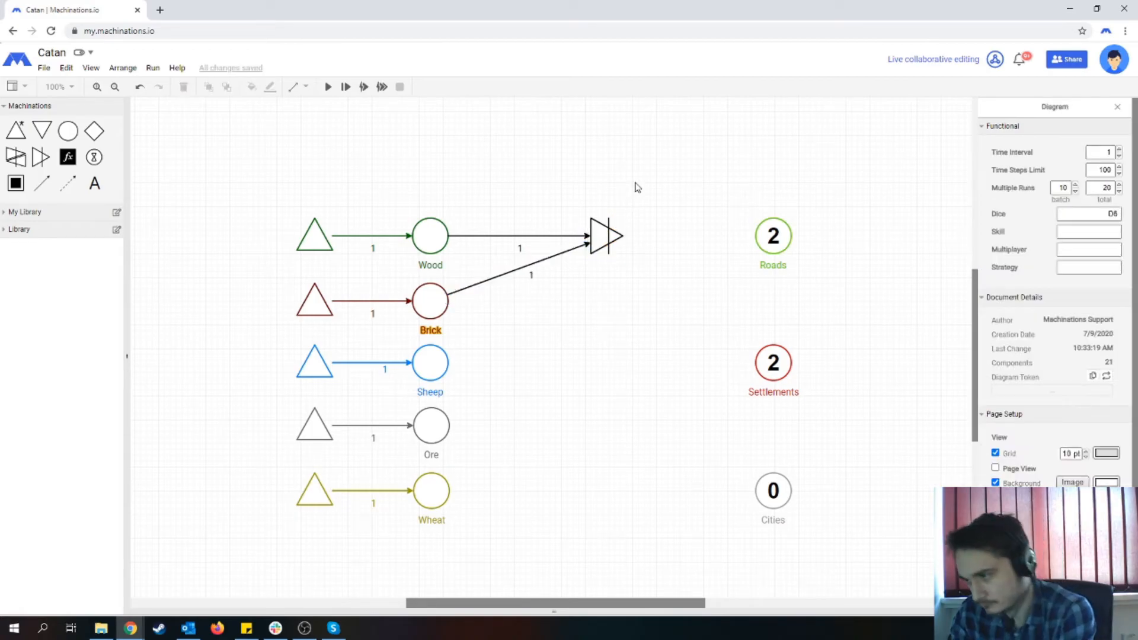
pyautogui.moveTo(34, 180); pyautogui.dragTo(781, 231)
pyautogui.click(802, 288)
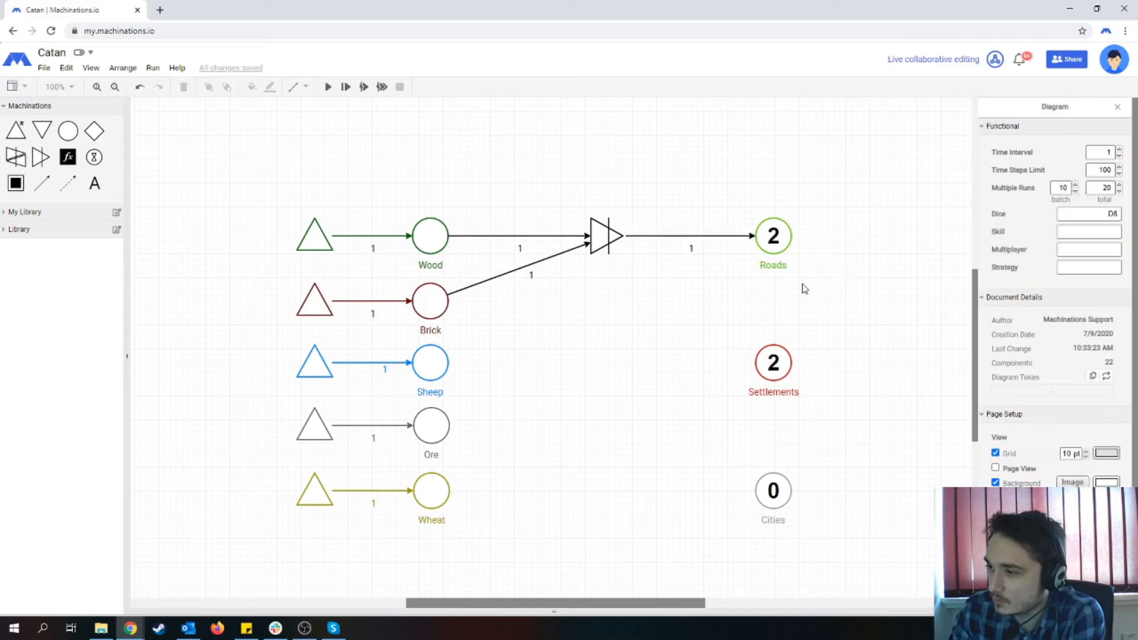
# - Recolor the new converter and its three resource connections in the Roads pool's green, 66CC00
pyautogui.moveTo(847, 186); pyautogui.dragTo(438, 330)
pyautogui.click(1119, 148)
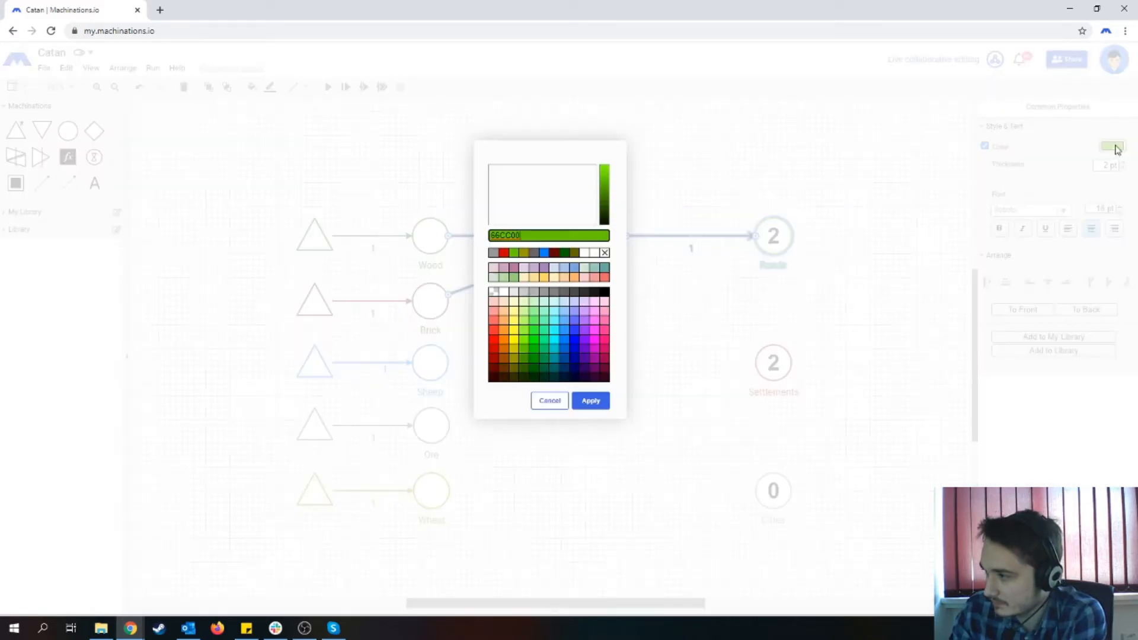
pyautogui.click(602, 400)
pyautogui.click(642, 459)
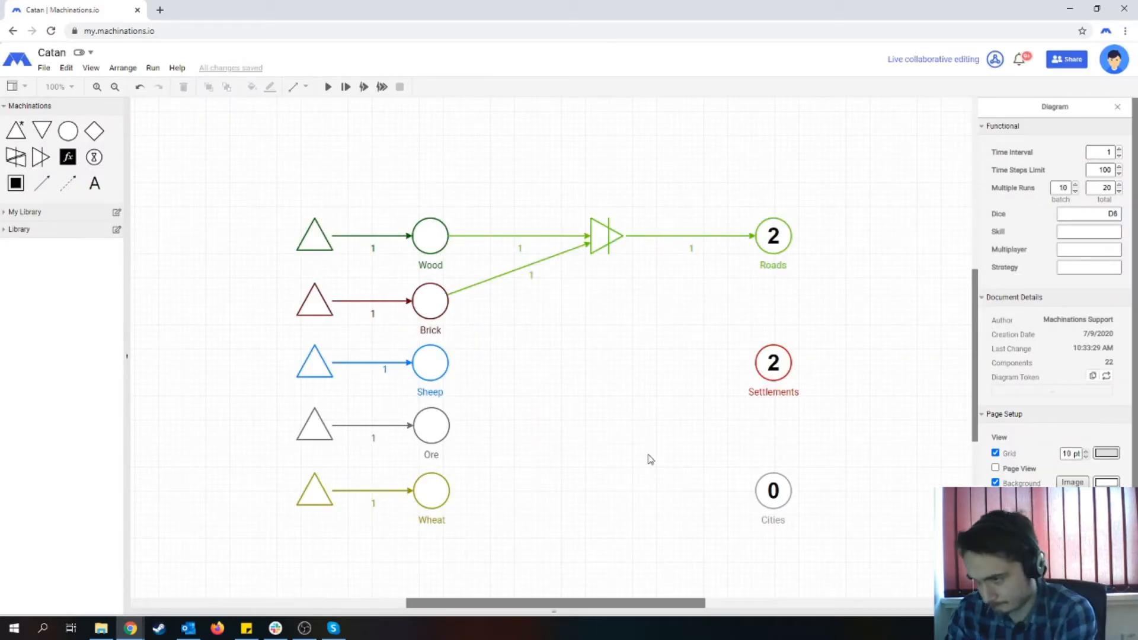
# - Set the green converter to automatic activation with the pull all action
pyautogui.click(614, 239)
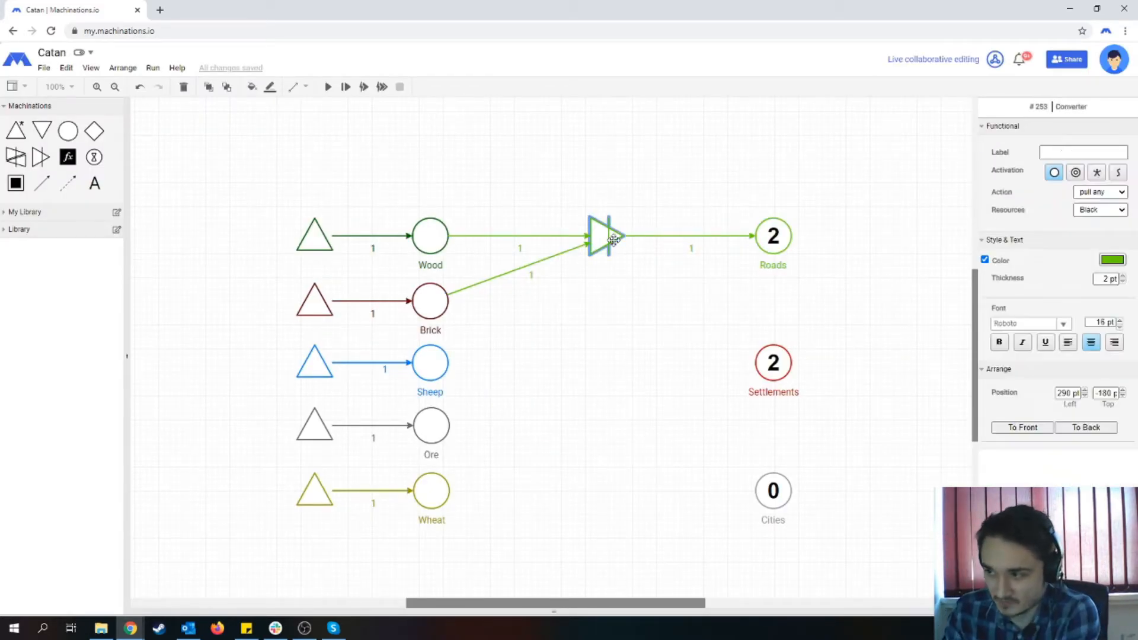
pyautogui.click(1098, 173)
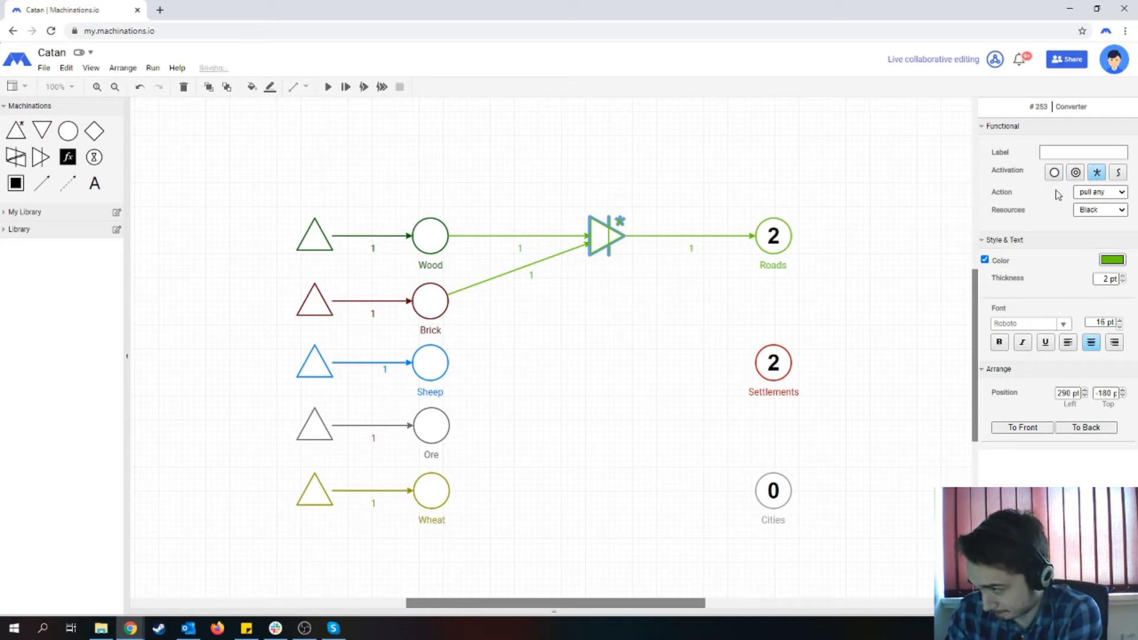
pyautogui.click(1095, 193)
pyautogui.click(1092, 211)
pyautogui.click(585, 171)
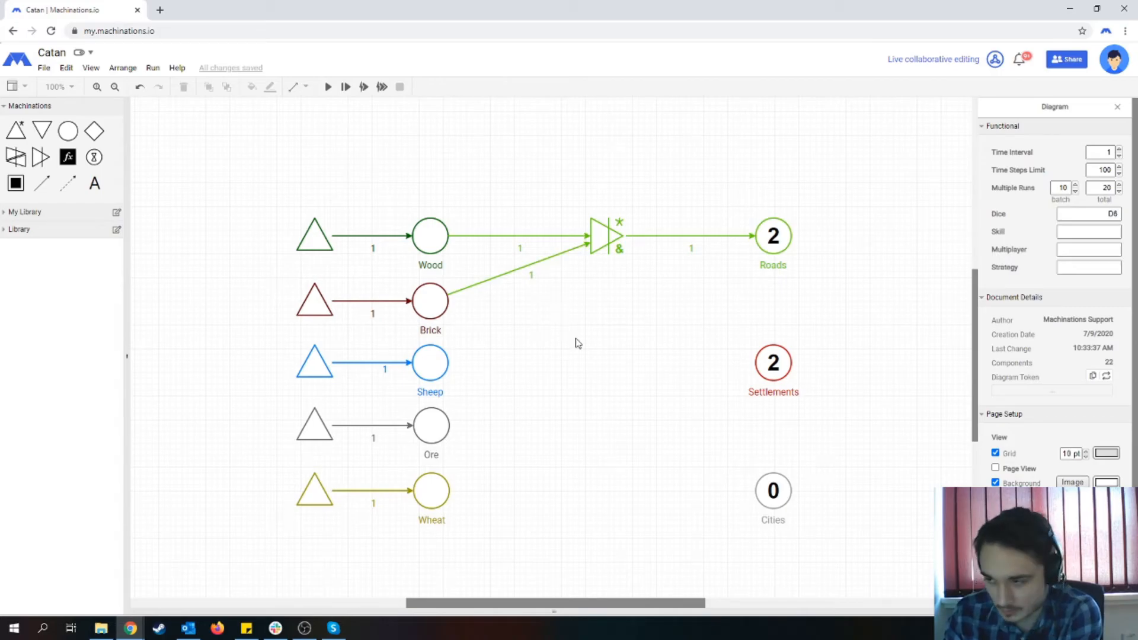
# - Label the green converter Buy Road
pyautogui.click(611, 233)
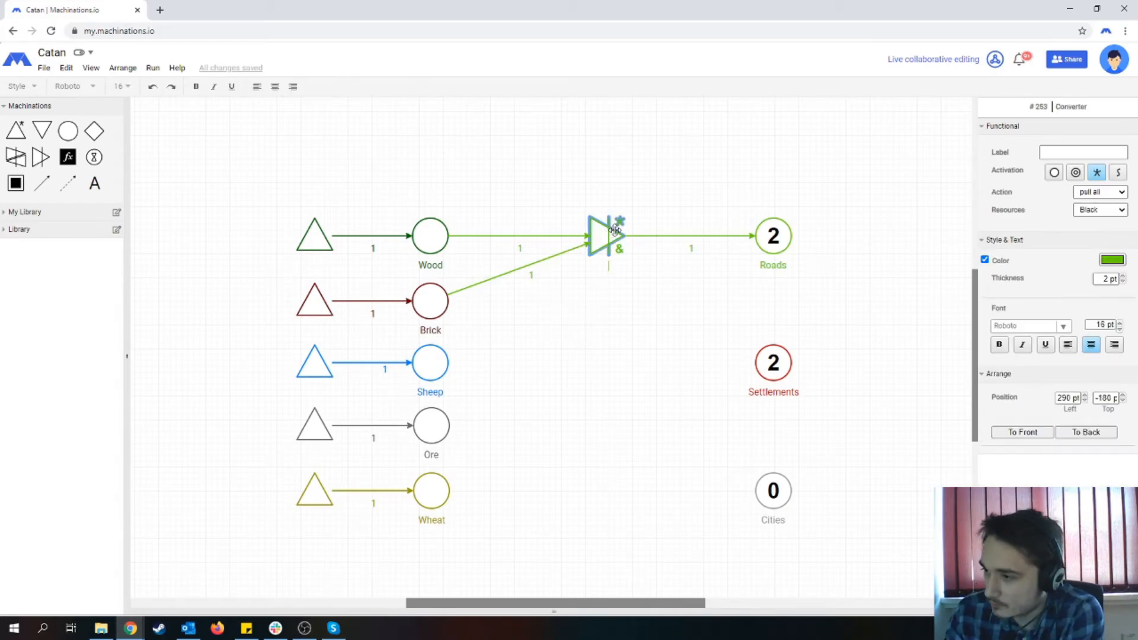
pyautogui.write('Build')
pyautogui.press('BackSpace')
pyautogui.press('BackSpace')
pyautogui.press('BackSpace')
pyautogui.press('BackSpace')
pyautogui.press('BackSpace')
pyautogui.write('Buy Road')
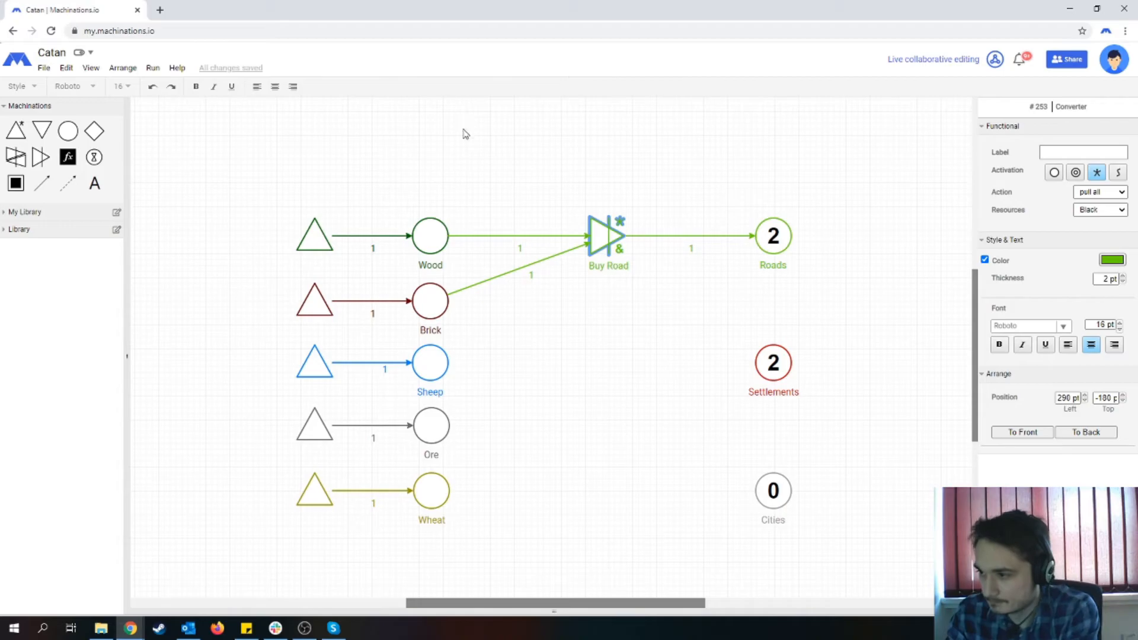
pyautogui.click(479, 166)
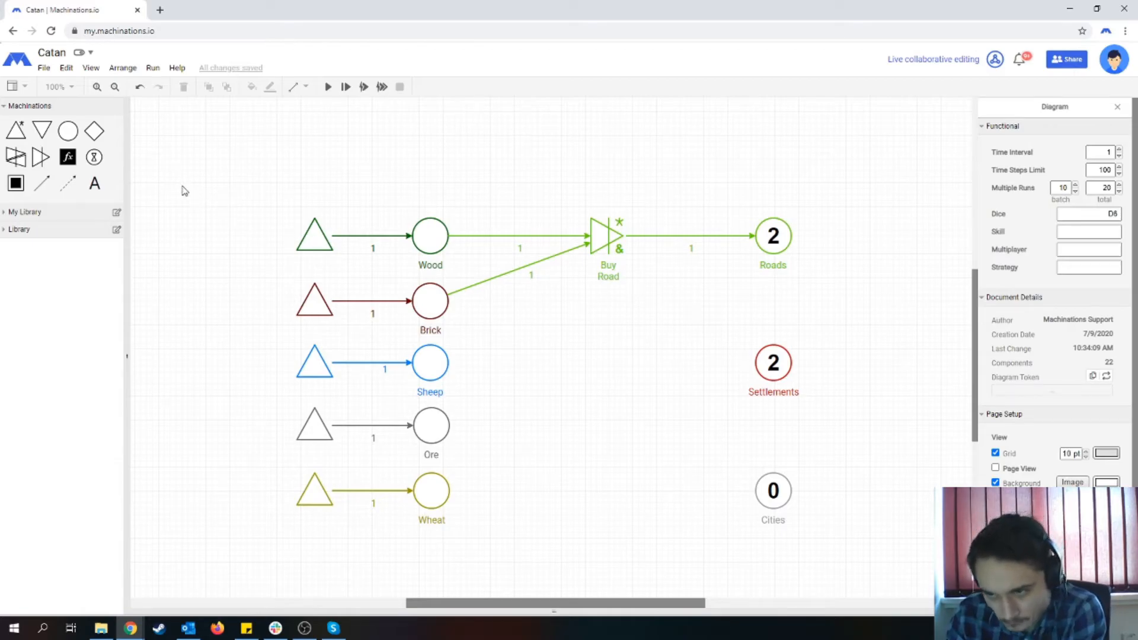
# - Add a second converter midway between Sheep and Settlements, with automatic activation and the pull all action
pyautogui.moveTo(41, 157); pyautogui.dragTo(607, 364)
pyautogui.click(653, 336)
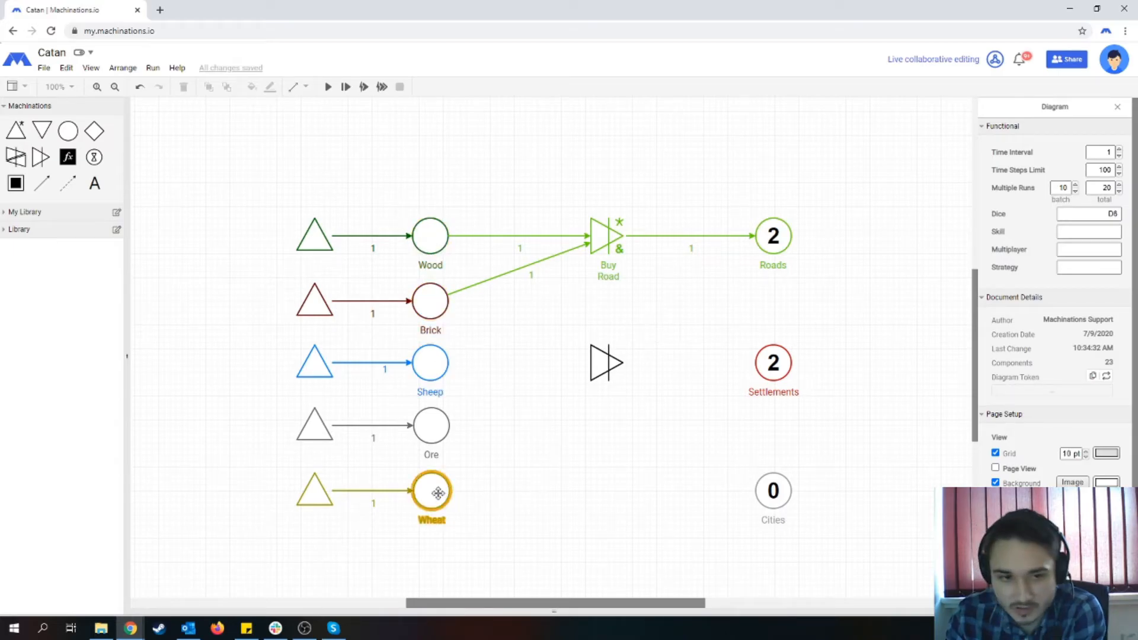
pyautogui.click(621, 376)
pyautogui.click(1097, 173)
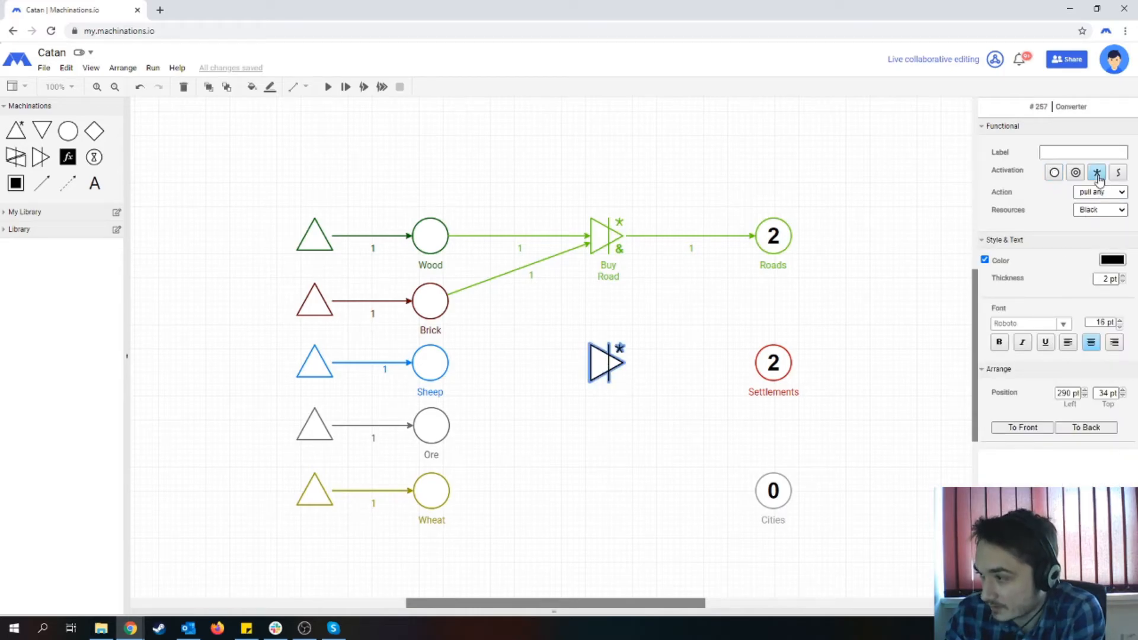
pyautogui.click(1100, 191)
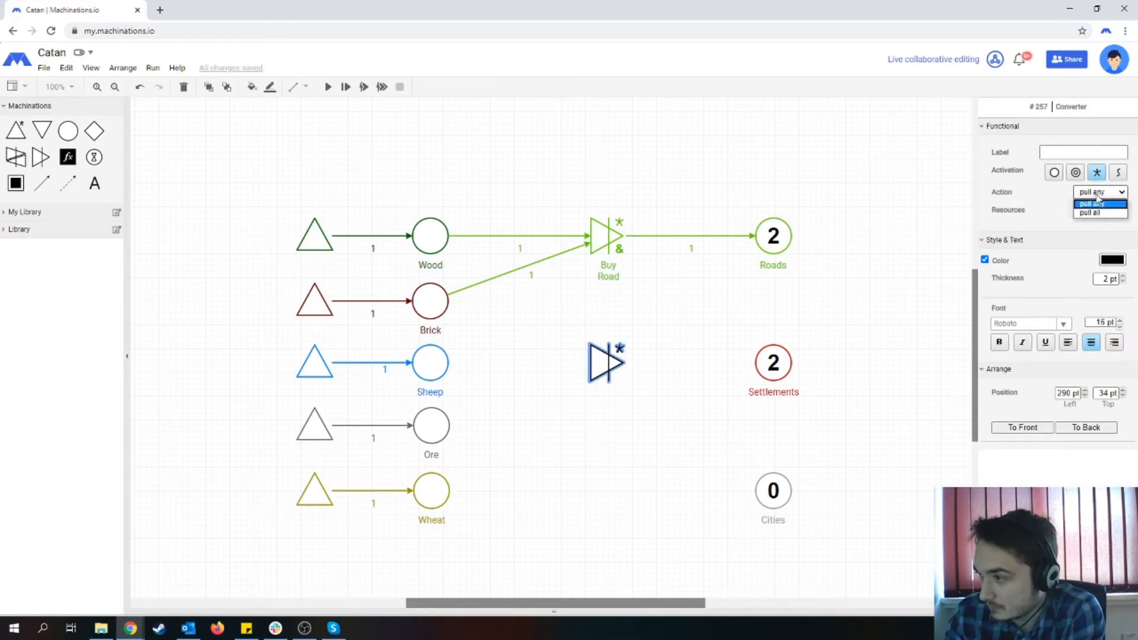
pyautogui.click(1096, 214)
pyautogui.click(730, 309)
# - Label the second converter Buy Settlement
pyautogui.click(607, 374)
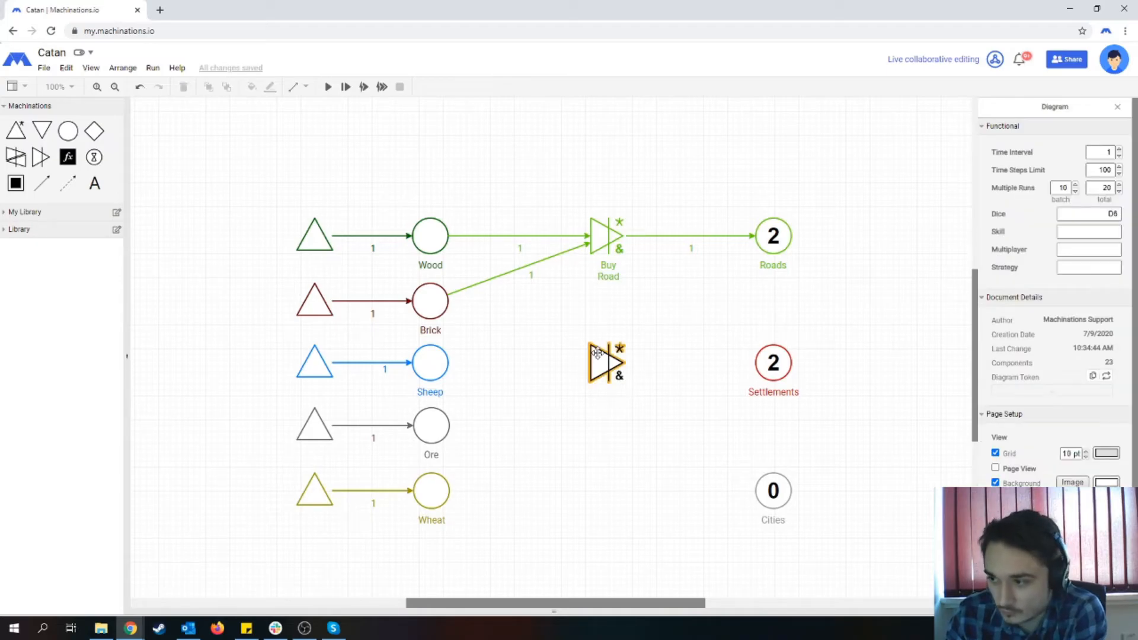
pyautogui.click(1079, 153)
pyautogui.write('Buy Se')
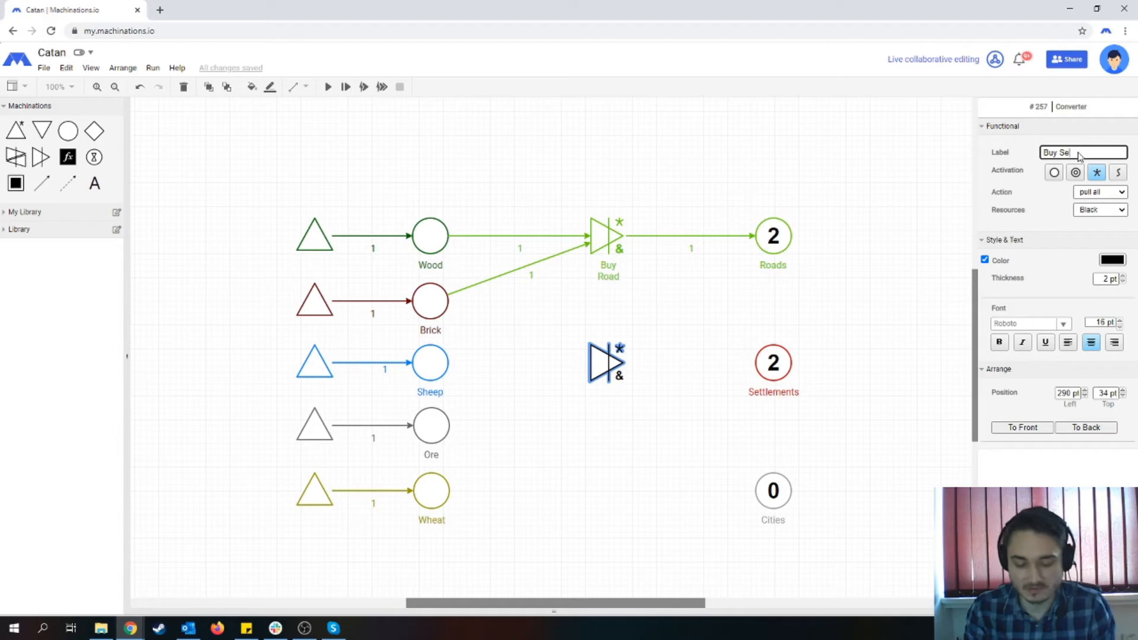
pyautogui.write('ttlement')
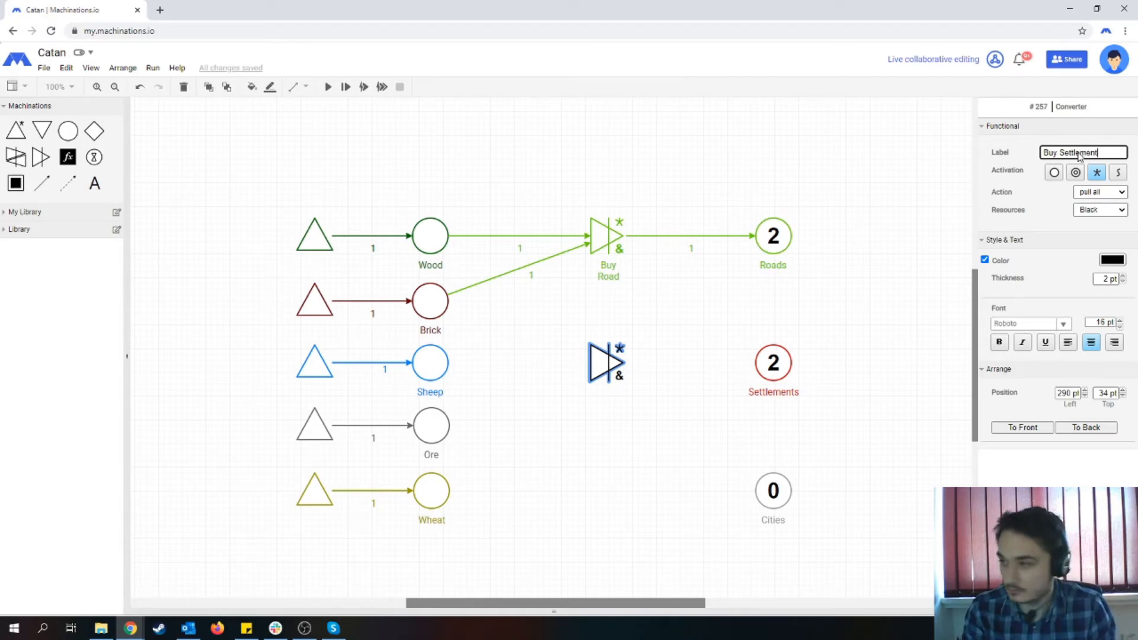
pyautogui.click(643, 491)
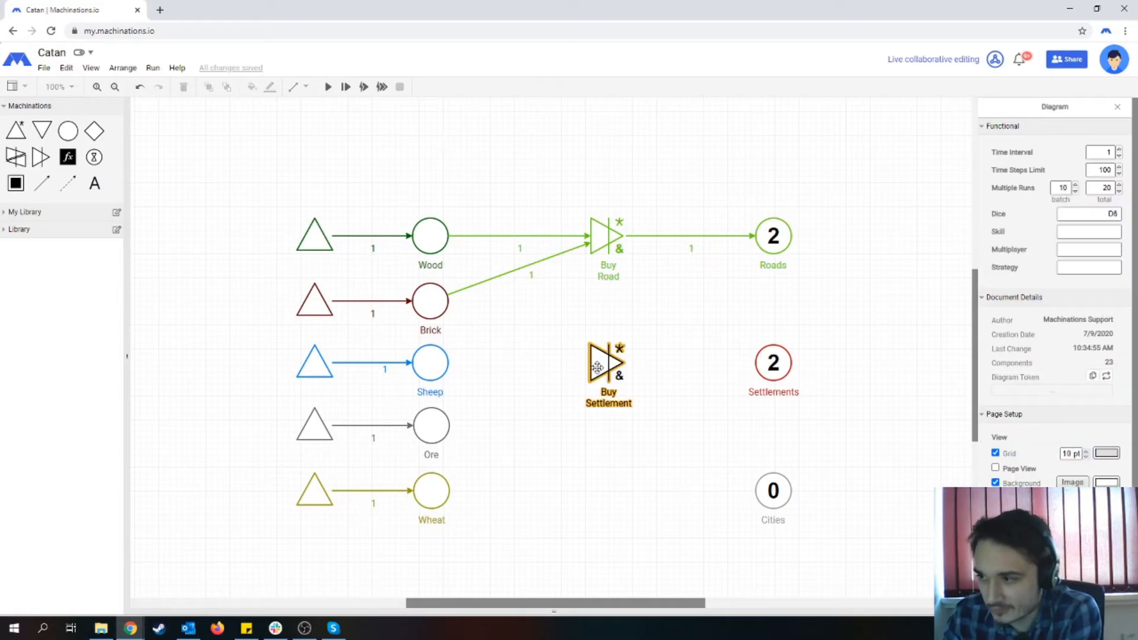
# - Draw resource connections from the Wood, Brick, Sheep and Wheat pools into the Buy Settlement converter
pyautogui.moveTo(42, 183); pyautogui.dragTo(437, 237)
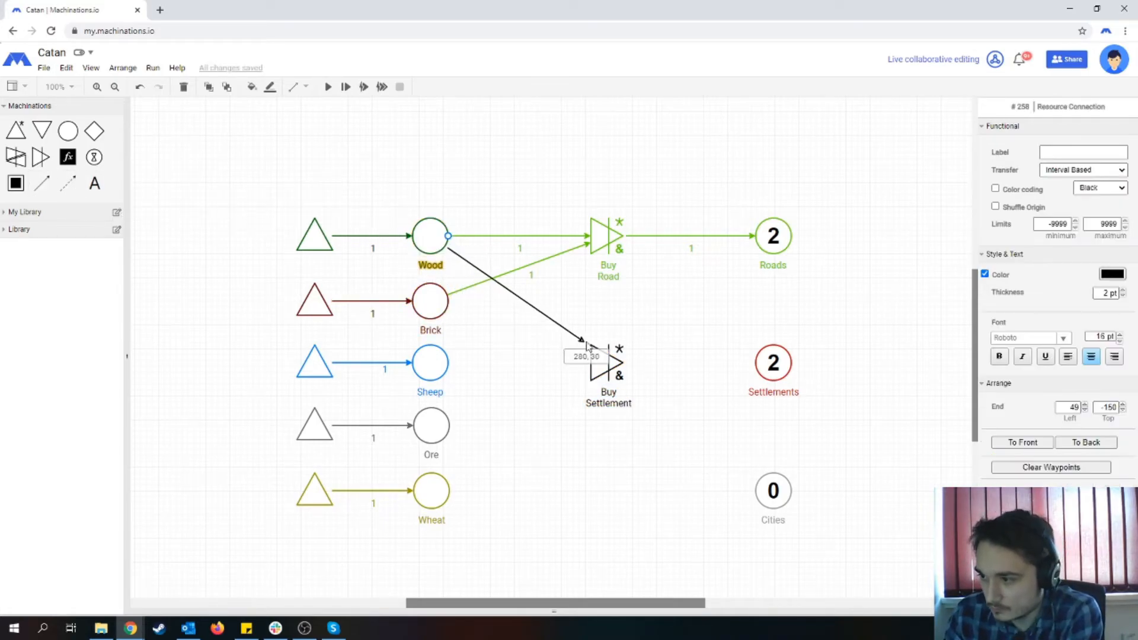
pyautogui.moveTo(597, 358); pyautogui.dragTo(598, 358)
pyautogui.moveTo(51, 184); pyautogui.dragTo(591, 356)
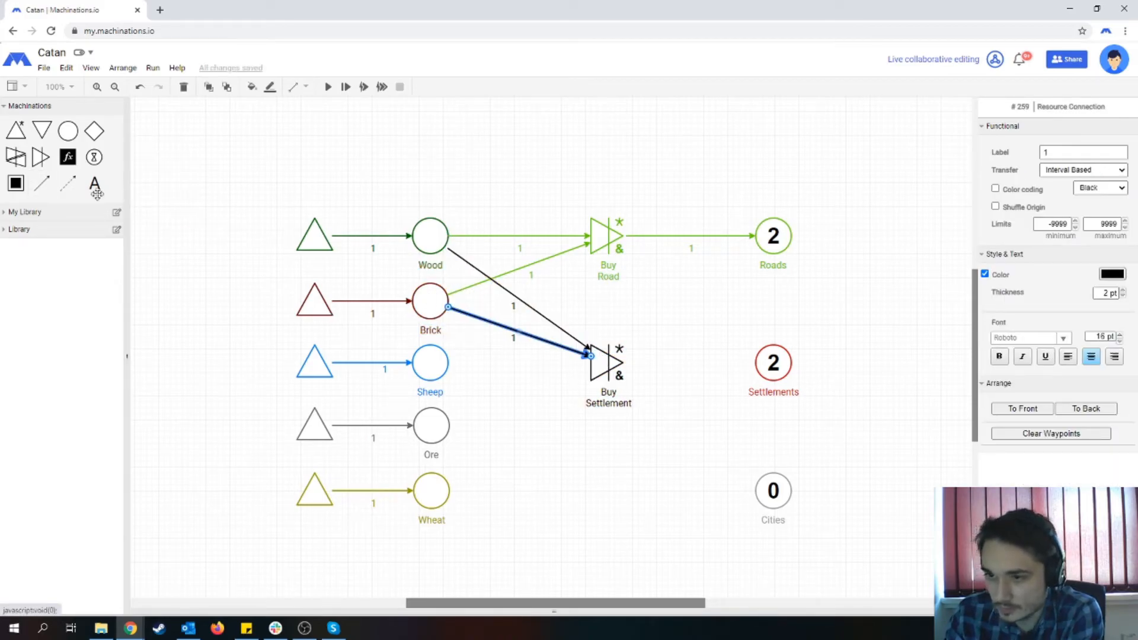
pyautogui.moveTo(47, 185); pyautogui.dragTo(601, 368)
pyautogui.moveTo(41, 183); pyautogui.dragTo(431, 492)
pyautogui.click(602, 369)
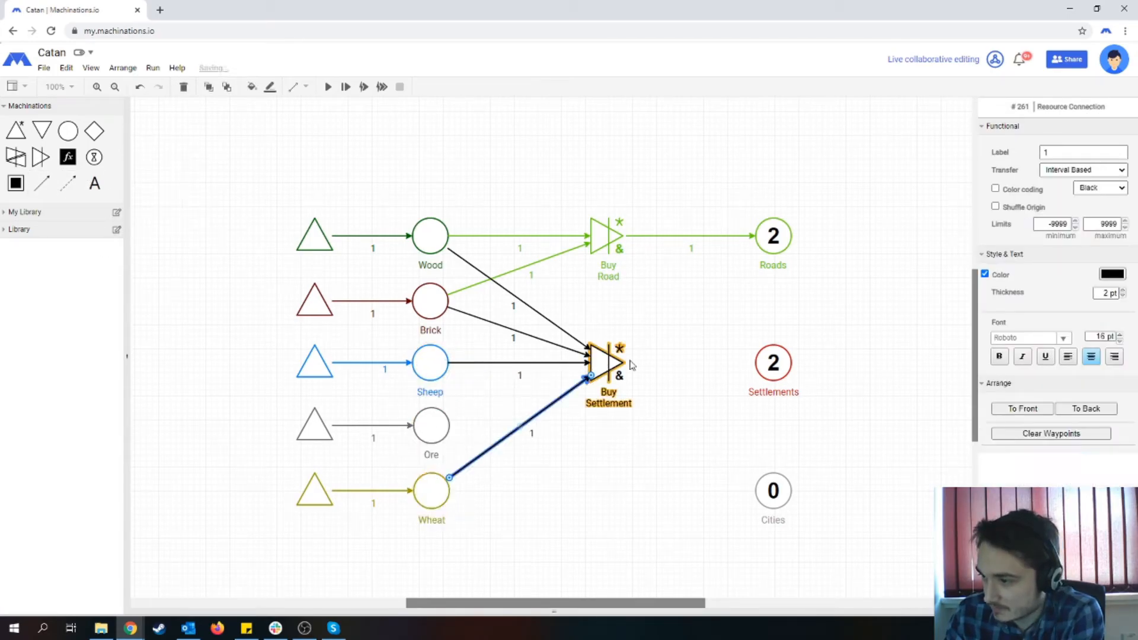
pyautogui.click(648, 346)
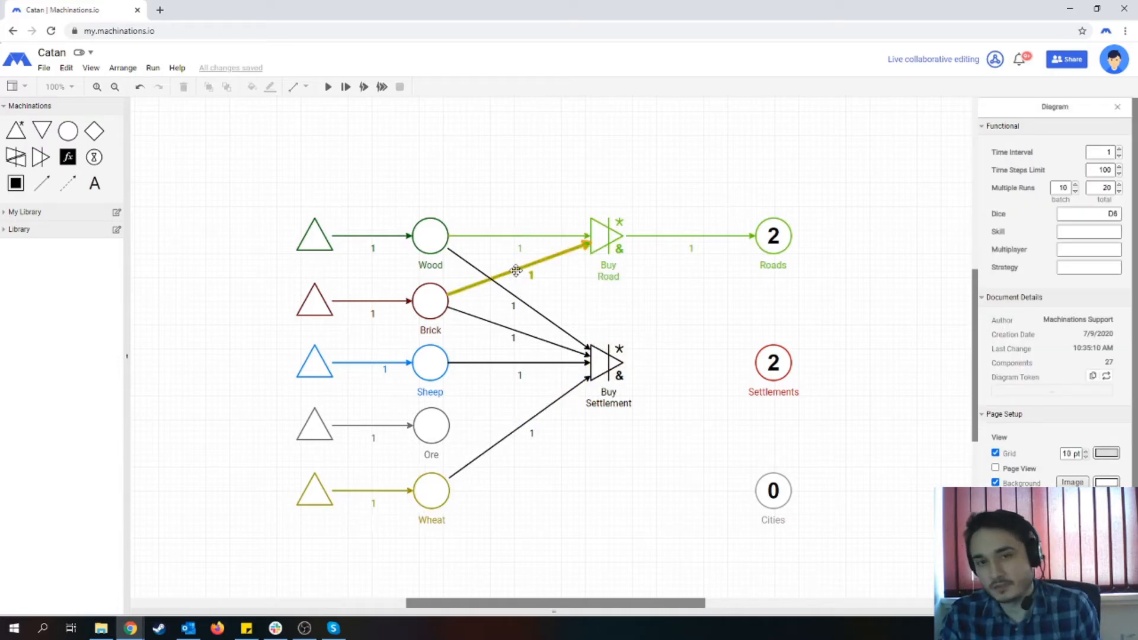
pyautogui.click(521, 236)
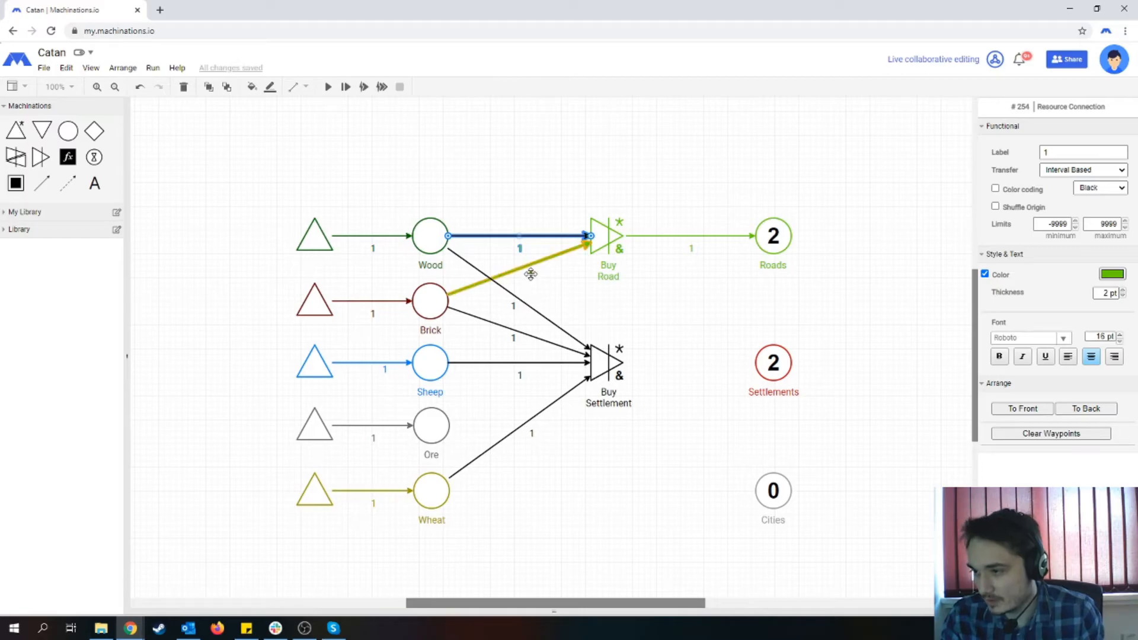
# - Set the thickness of all six resource connections entering the Buy Road and Buy Settlement converters to 1 pt
pyautogui.click(514, 277)
pyautogui.click(513, 272)
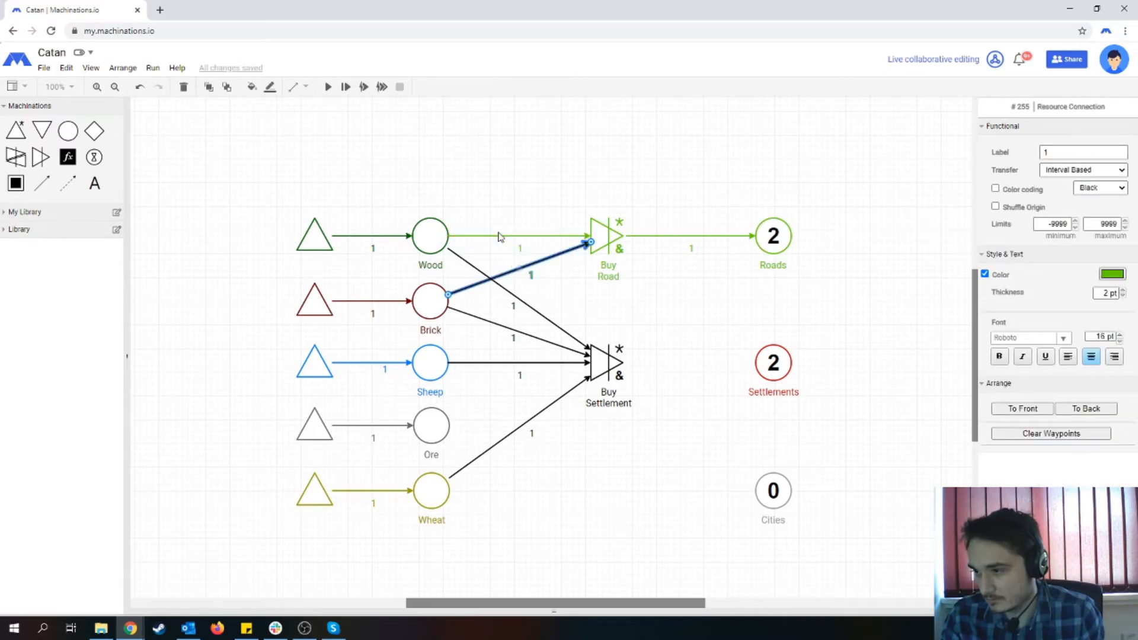
pyautogui.keyDown('shift'); pyautogui.click(492, 237); pyautogui.keyUp('shift')
pyautogui.keyDown('shift'); pyautogui.click(560, 332); pyautogui.keyUp('shift')
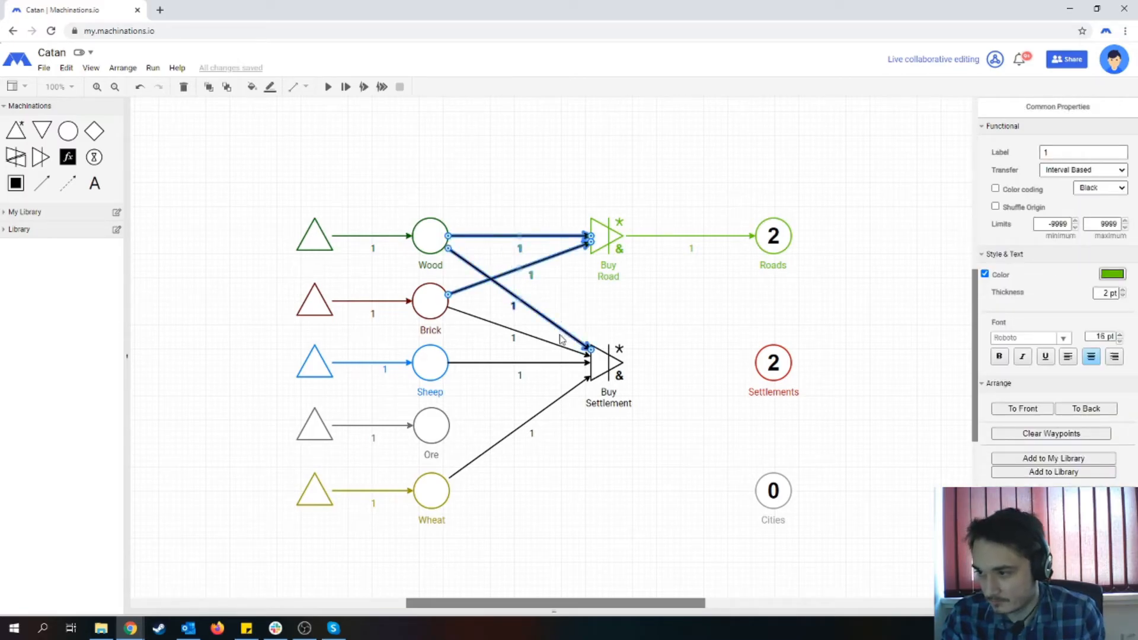
pyautogui.keyDown('shift'); pyautogui.click(544, 343); pyautogui.keyUp('shift')
pyautogui.keyDown('shift'); pyautogui.click(542, 362); pyautogui.keyUp('shift')
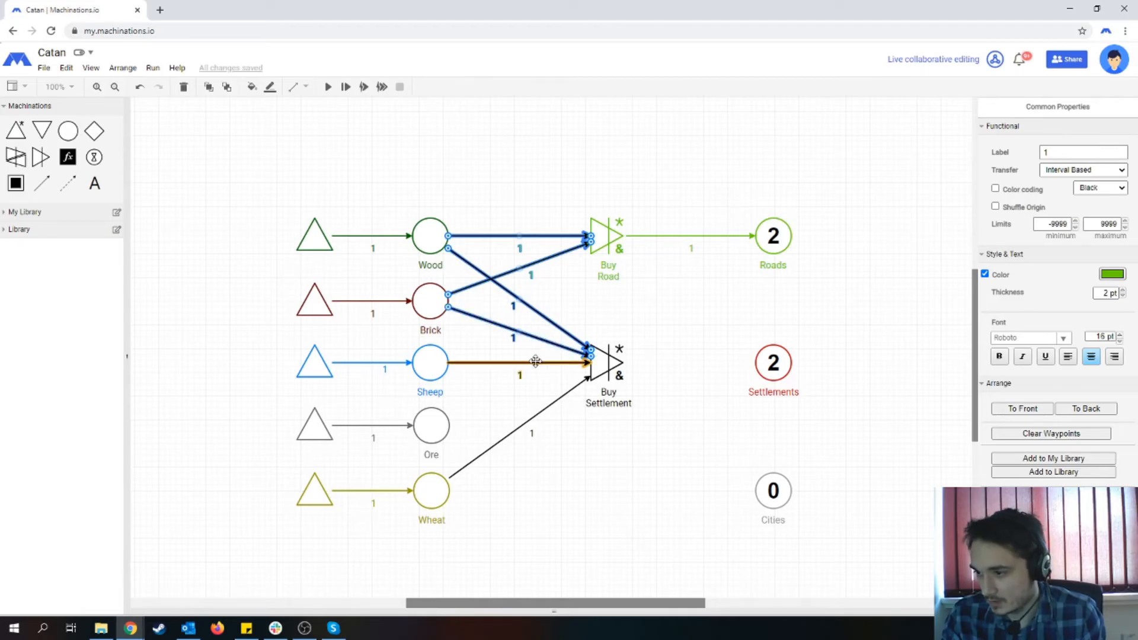
pyautogui.keyDown('shift'); pyautogui.click(531, 421); pyautogui.keyUp('shift')
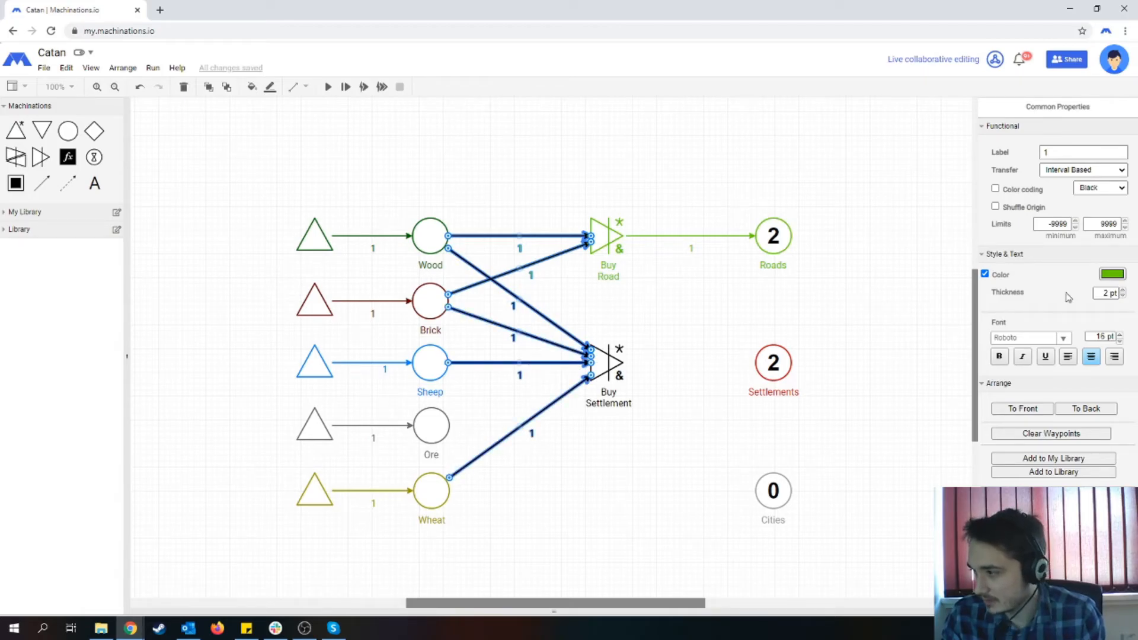
pyautogui.click(1122, 296)
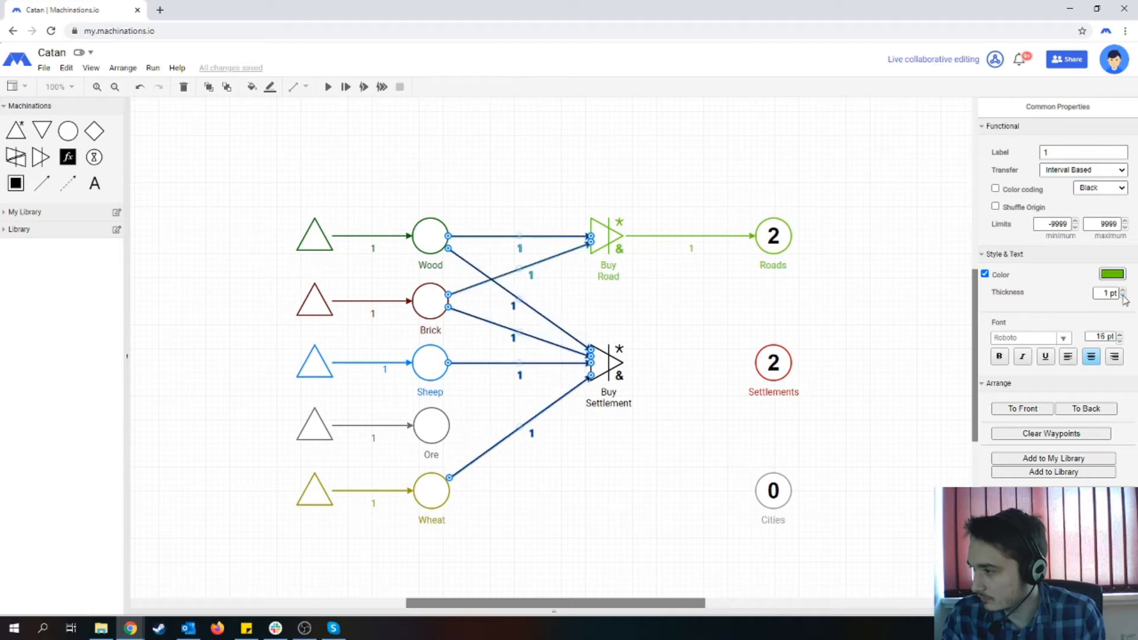
pyautogui.click(630, 304)
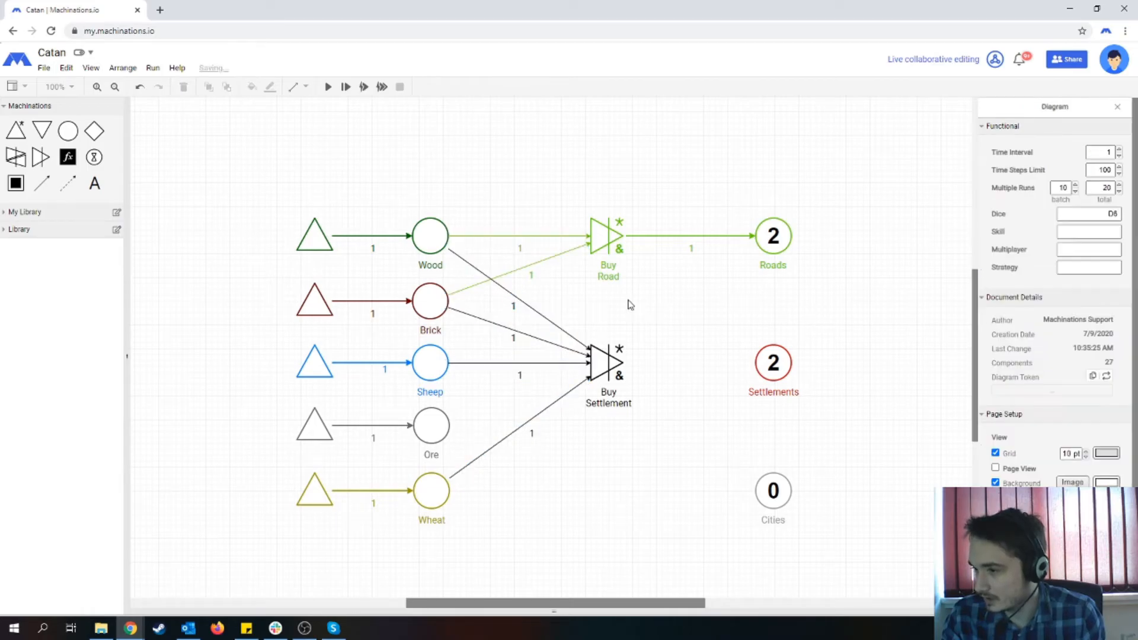
pyautogui.click(540, 314)
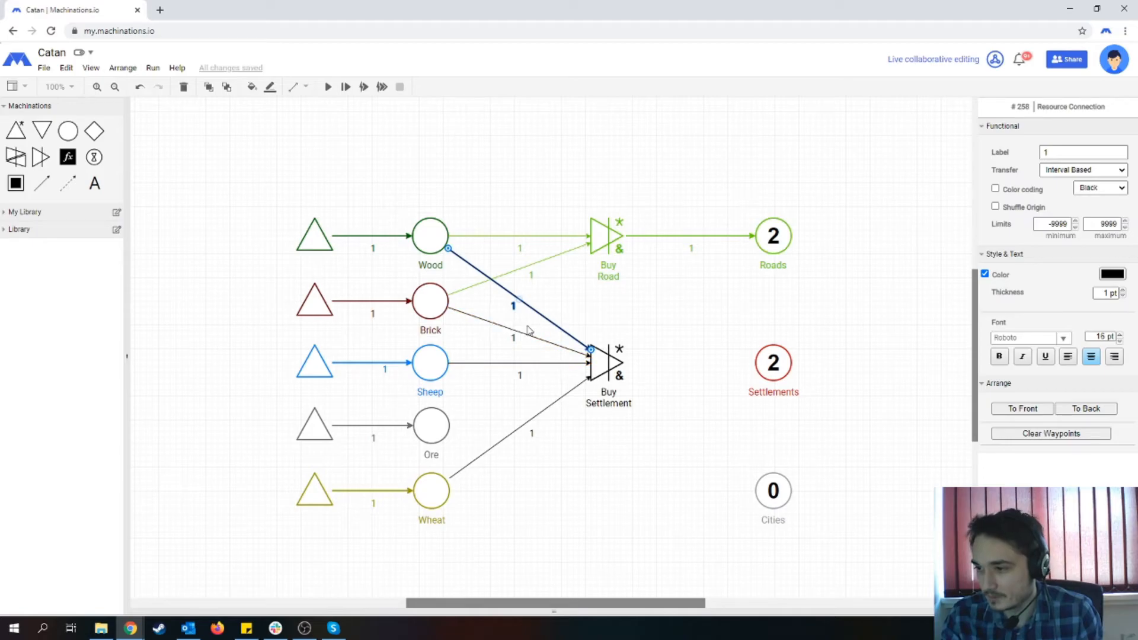
pyautogui.click(485, 357)
pyautogui.click(519, 332)
pyautogui.keyDown('shift'); pyautogui.click(539, 314); pyautogui.keyUp('shift')
pyautogui.keyDown('shift'); pyautogui.click(527, 363); pyautogui.keyUp('shift')
pyautogui.keyDown('shift'); pyautogui.click(537, 415); pyautogui.keyUp('shift')
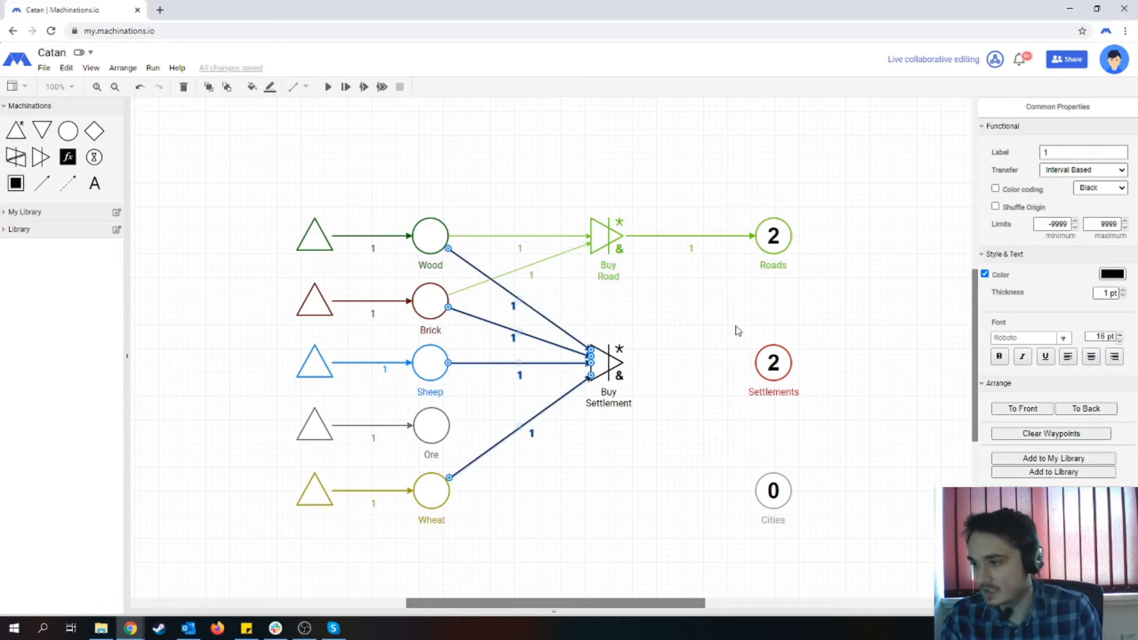
pyautogui.click(1112, 274)
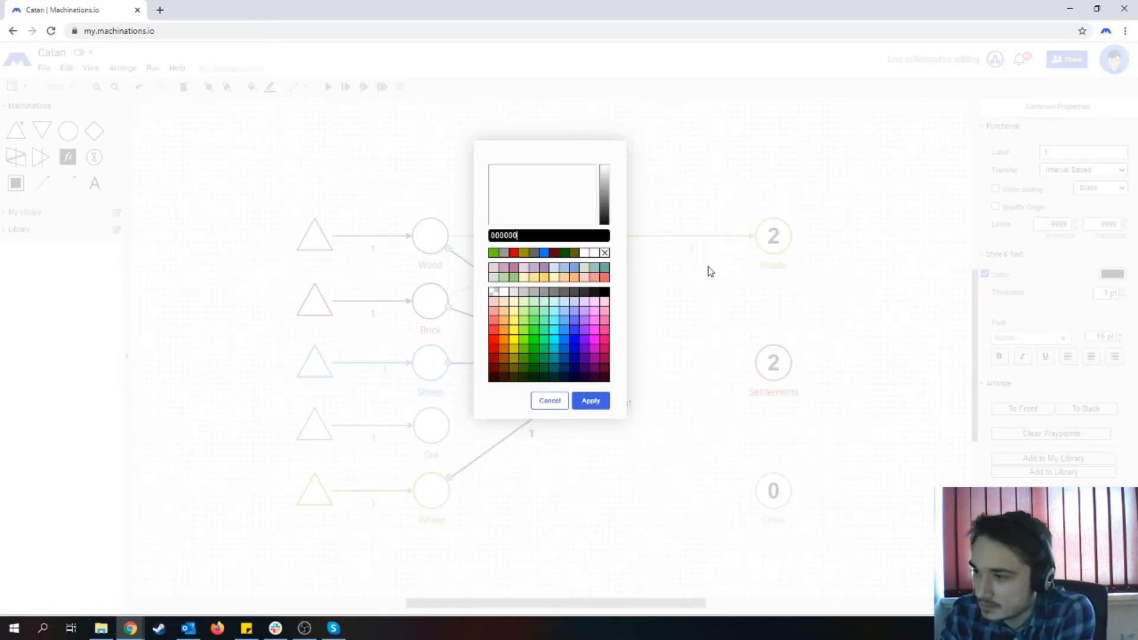
pyautogui.click(514, 253)
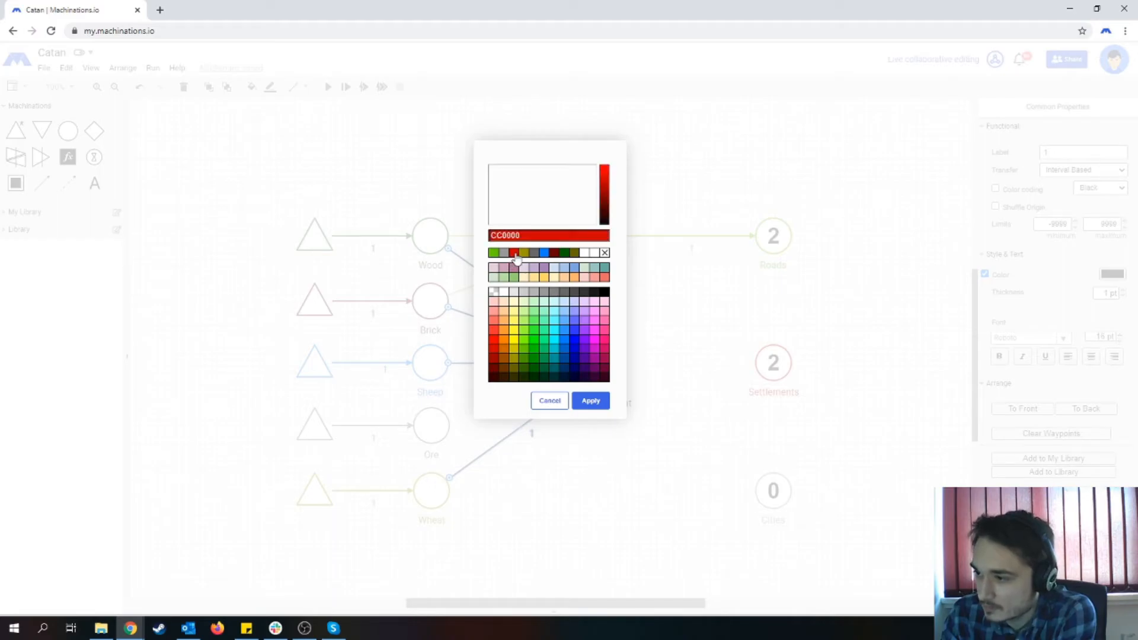
pyautogui.click(550, 400)
pyautogui.click(682, 402)
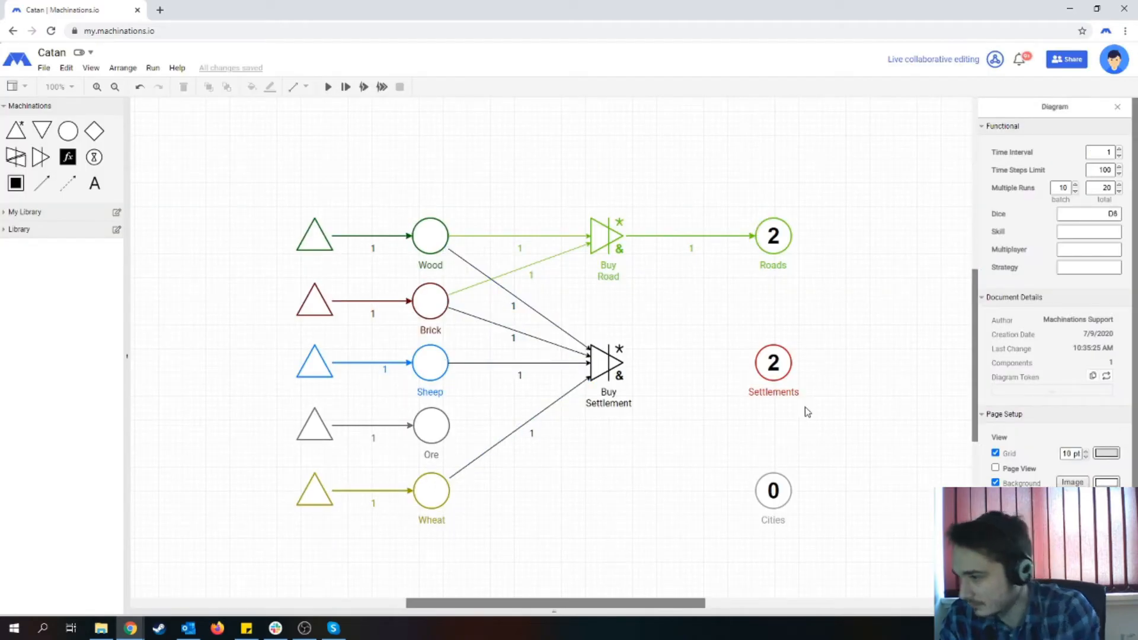
# - Draw a resource connection from the Buy Settlement converter to the Settlements pool
pyautogui.click(41, 183)
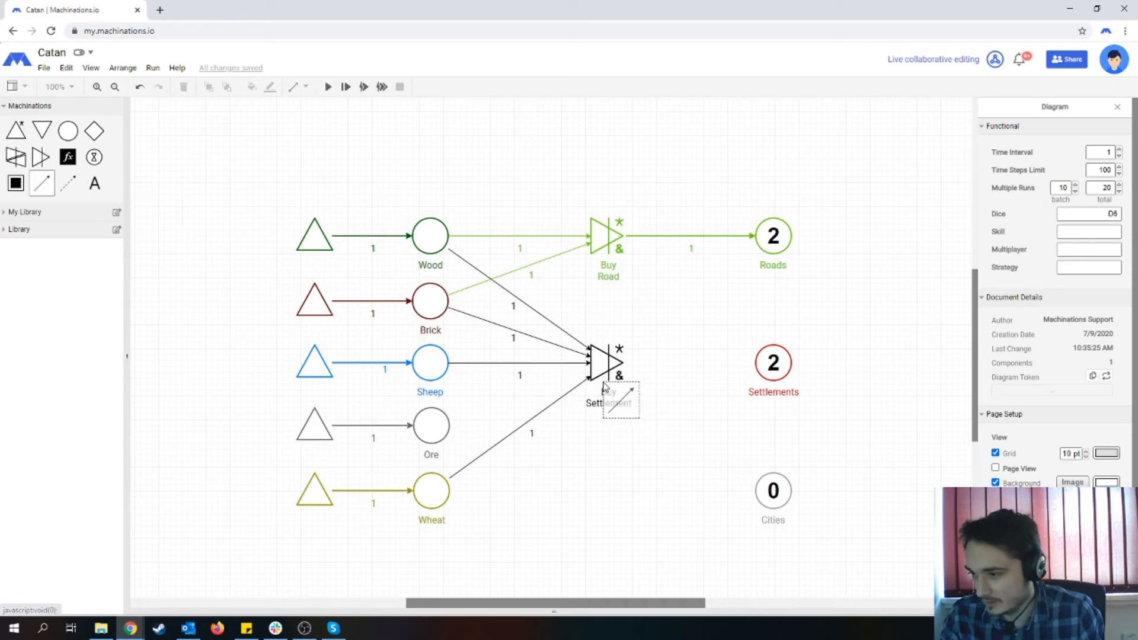
pyautogui.moveTo(606, 363); pyautogui.dragTo(782, 358)
pyautogui.click(833, 421)
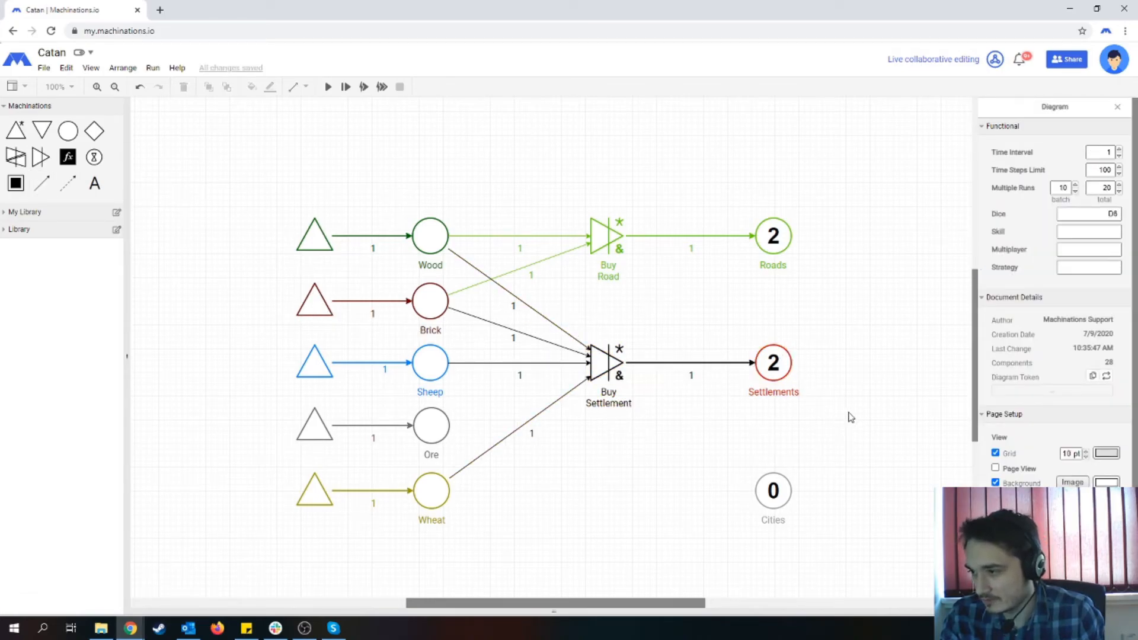
# - Recolor the Buy Settlement converter and all its incoming and outgoing connections in the Settlements pool's red
pyautogui.moveTo(613, 368); pyautogui.dragTo(616, 373)
pyautogui.click(795, 438)
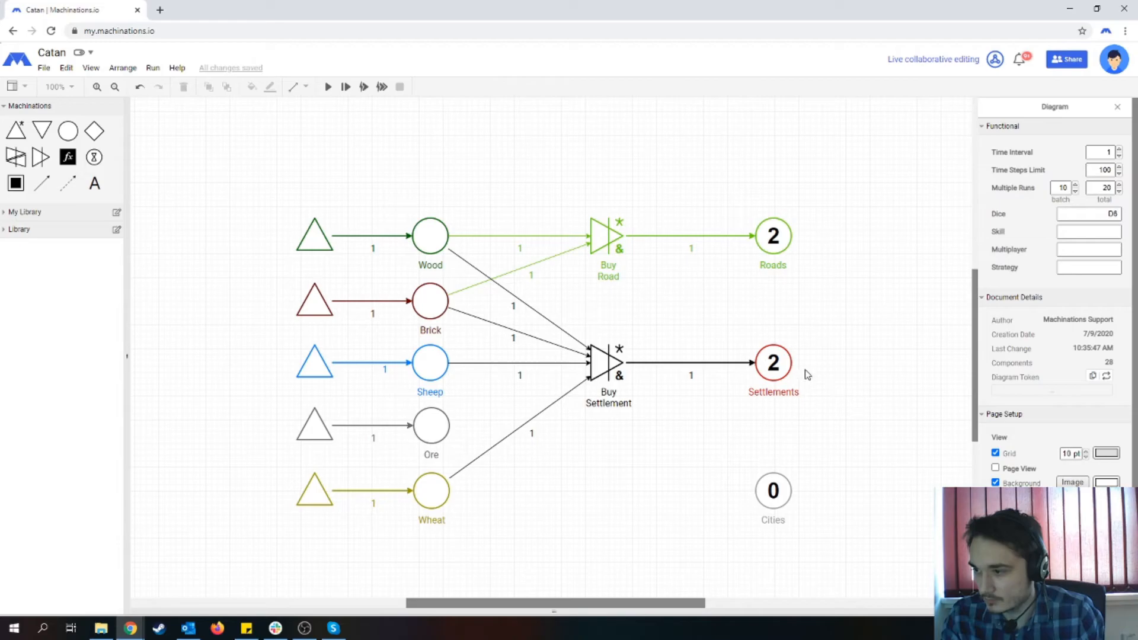
pyautogui.click(774, 363)
pyautogui.click(697, 362)
pyautogui.keyDown('shift'); pyautogui.click(544, 317); pyautogui.keyUp('shift')
pyautogui.keyDown('shift'); pyautogui.click(544, 339); pyautogui.keyUp('shift')
pyautogui.keyDown('shift'); pyautogui.click(542, 362); pyautogui.keyUp('shift')
pyautogui.keyDown('shift'); pyautogui.click(552, 403); pyautogui.keyUp('shift')
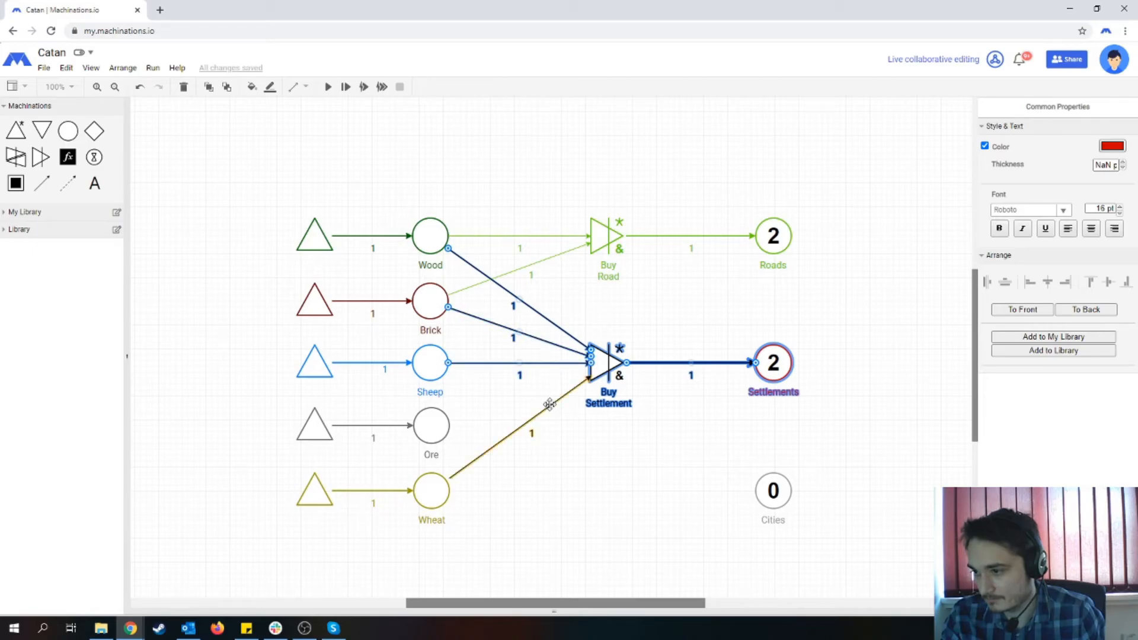
pyautogui.click(1113, 146)
pyautogui.click(600, 399)
pyautogui.click(830, 406)
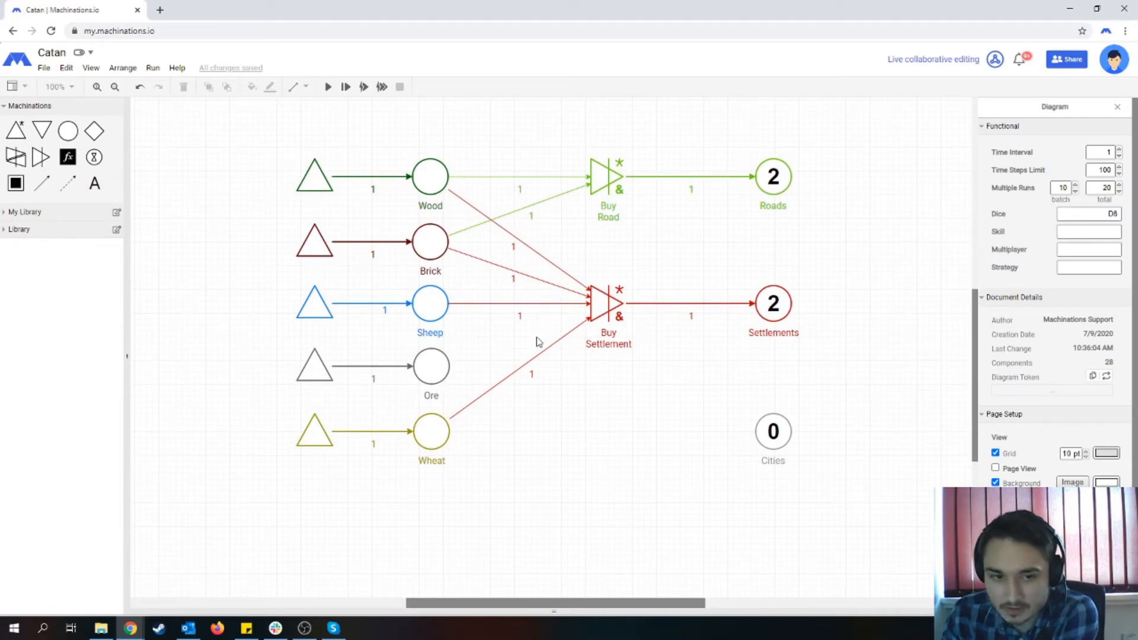
# - Add a drain midway between Wheat and Cities, and draw resource connections into it from the Ore and Wheat pools
pyautogui.moveTo(42, 130); pyautogui.dragTo(606, 433)
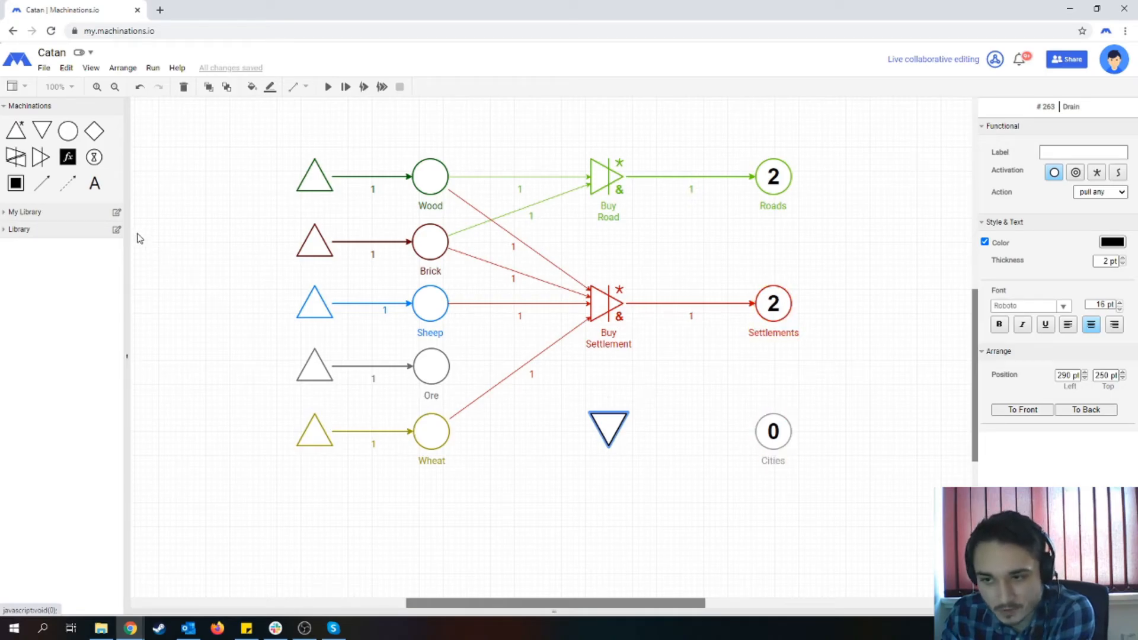
pyautogui.click(41, 184)
pyautogui.moveTo(446, 374); pyautogui.dragTo(591, 425)
pyautogui.moveTo(42, 183); pyautogui.dragTo(593, 430)
# - Label the Ore connection into the drain 3 and the Wheat connection 2
pyautogui.click(546, 409)
pyautogui.doubleClick(1092, 156)
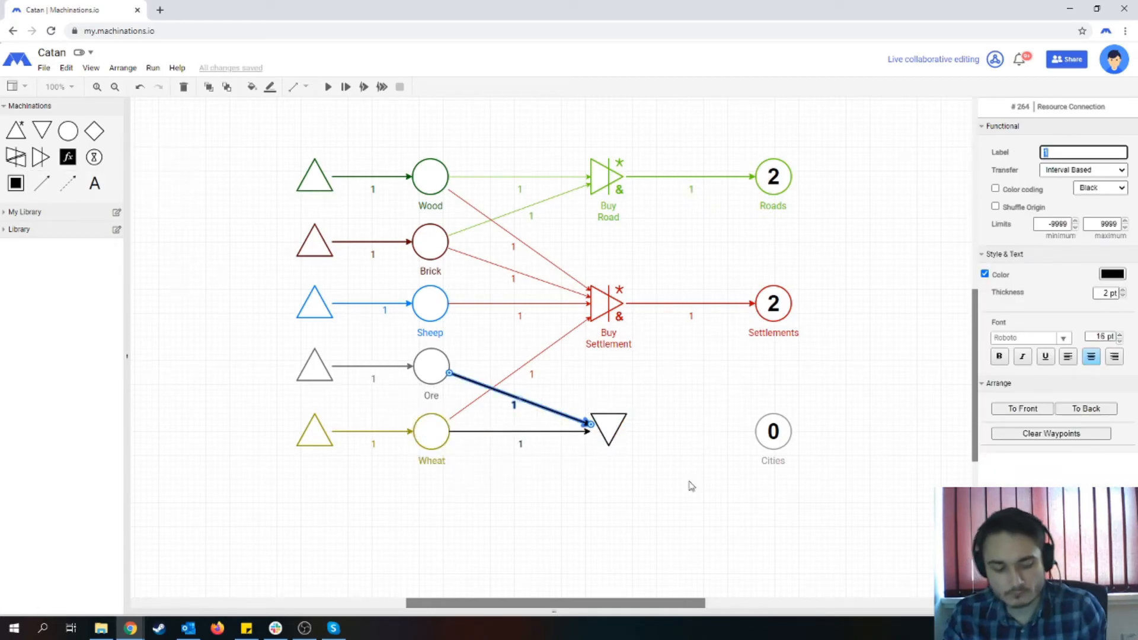
pyautogui.click(554, 432)
pyautogui.doubleClick(1050, 156)
pyautogui.write('2')
pyautogui.click(702, 500)
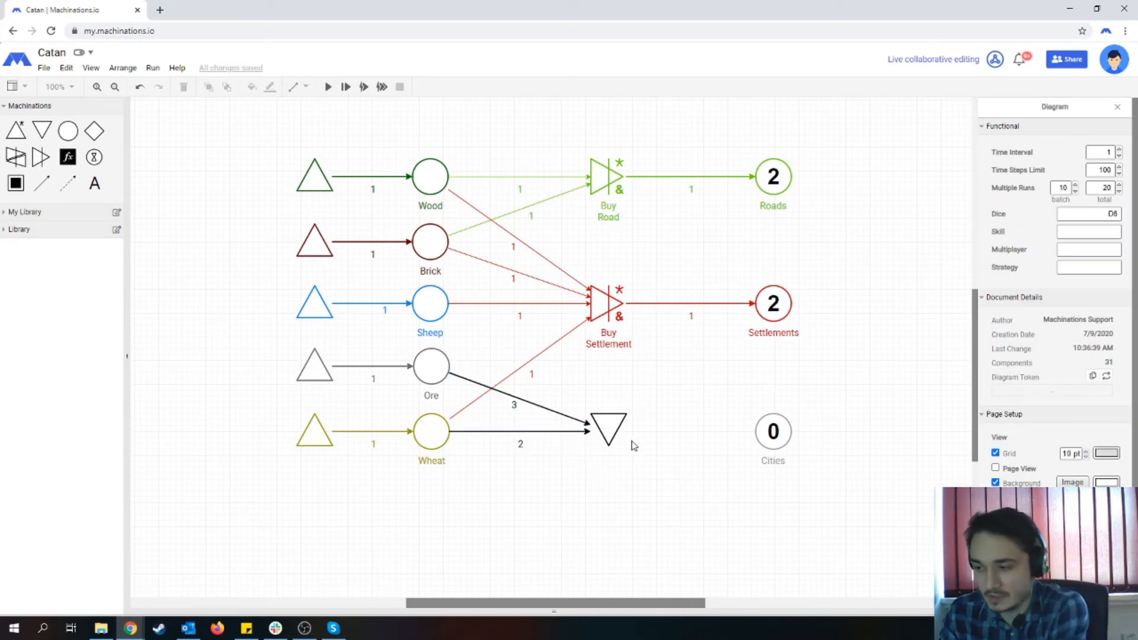
# - Label the drain Build City and give it automatic activation with the pull all action
pyautogui.click(614, 430)
pyautogui.click(1069, 156)
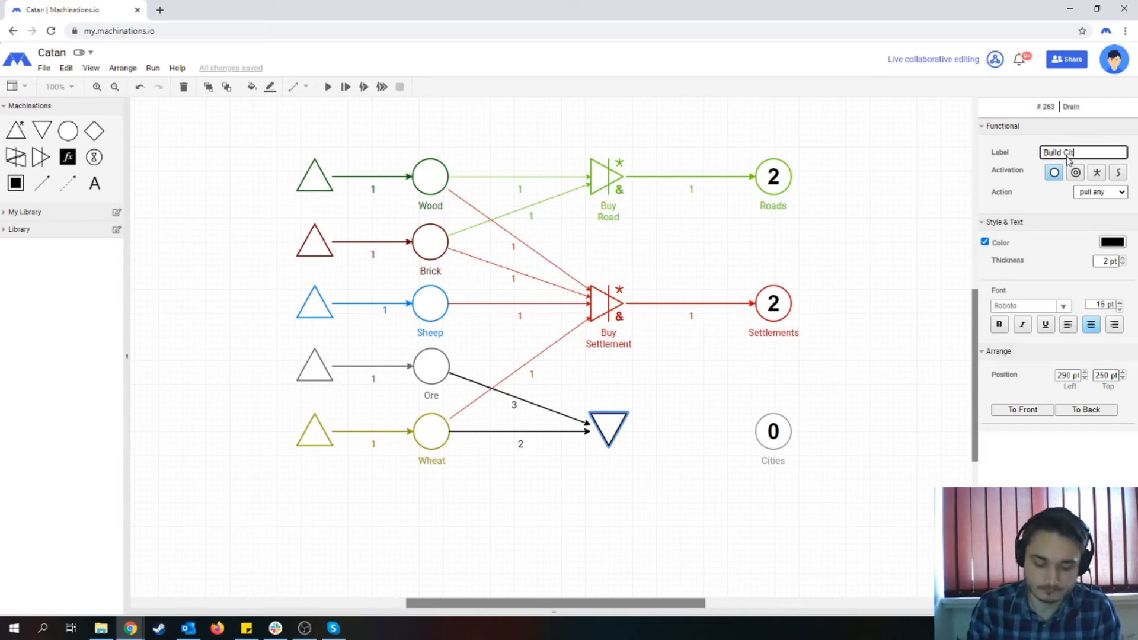
pyautogui.click(607, 543)
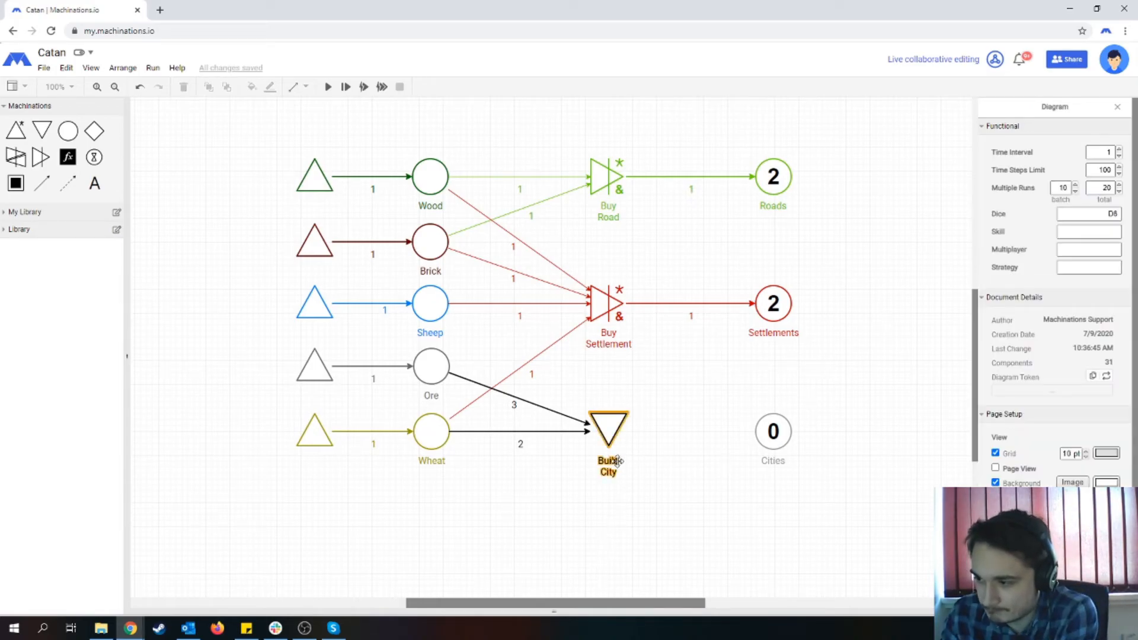
pyautogui.click(615, 417)
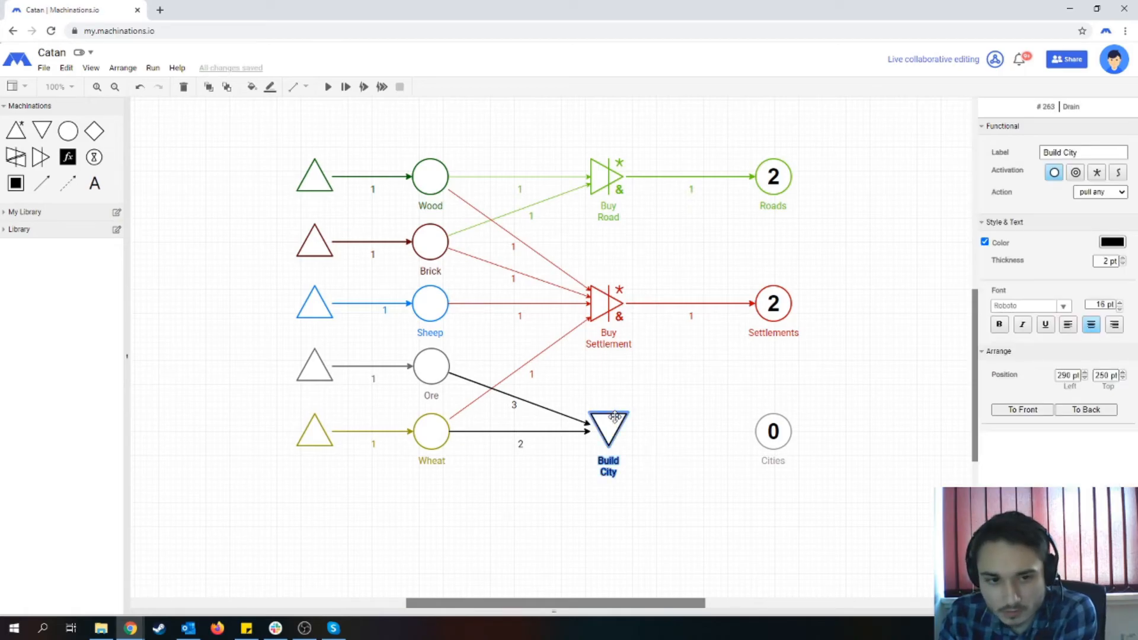
pyautogui.click(1105, 173)
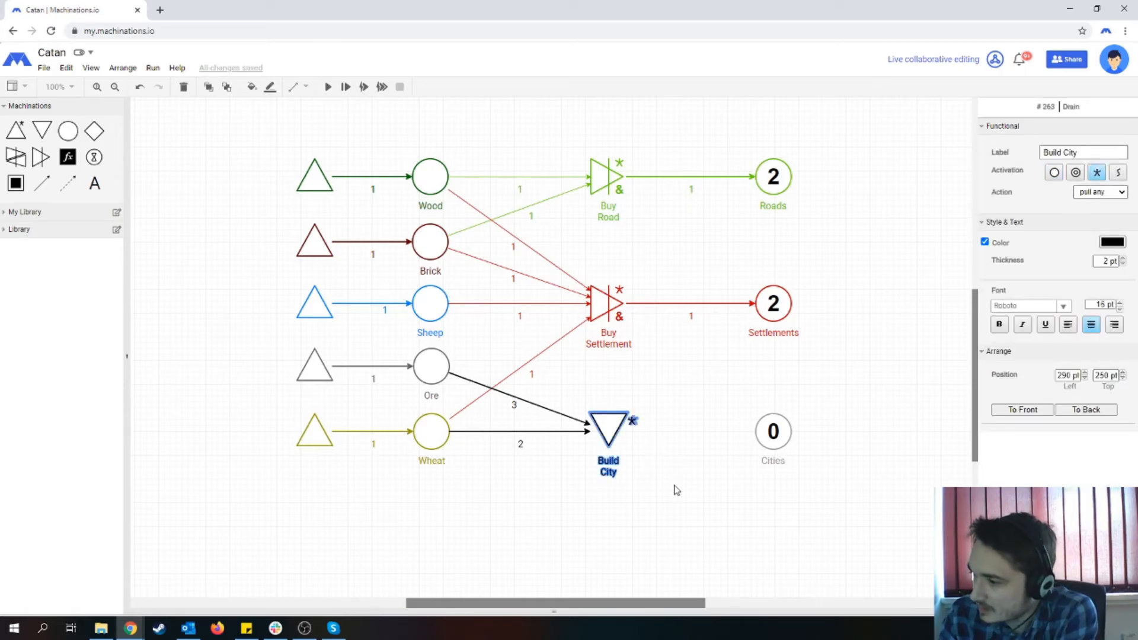
pyautogui.click(1101, 199)
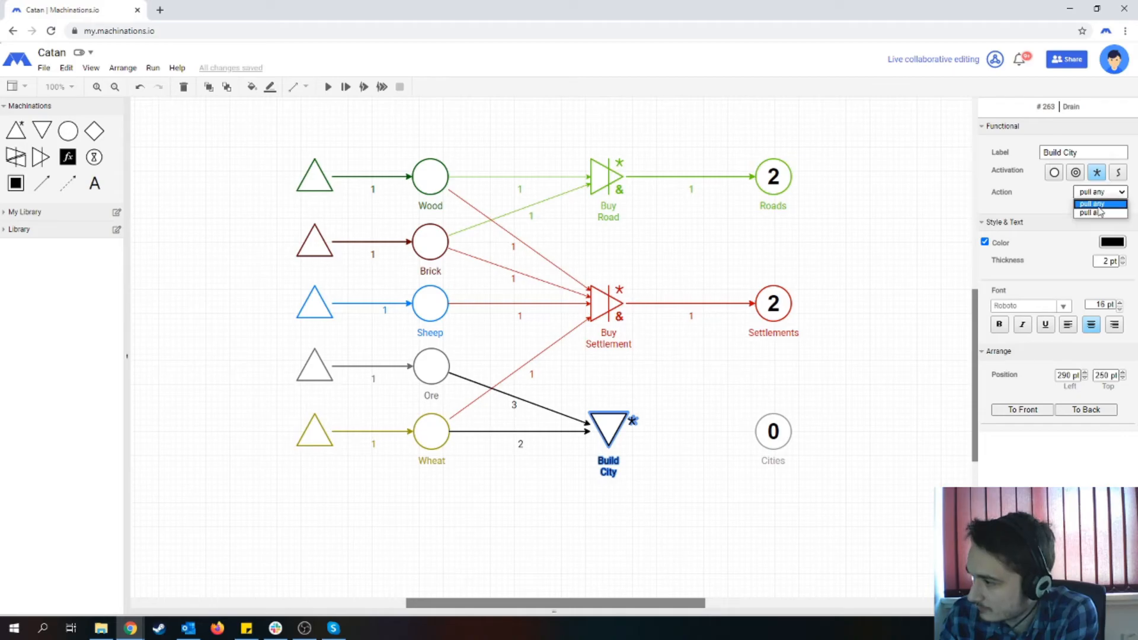
pyautogui.click(1095, 215)
pyautogui.click(564, 594)
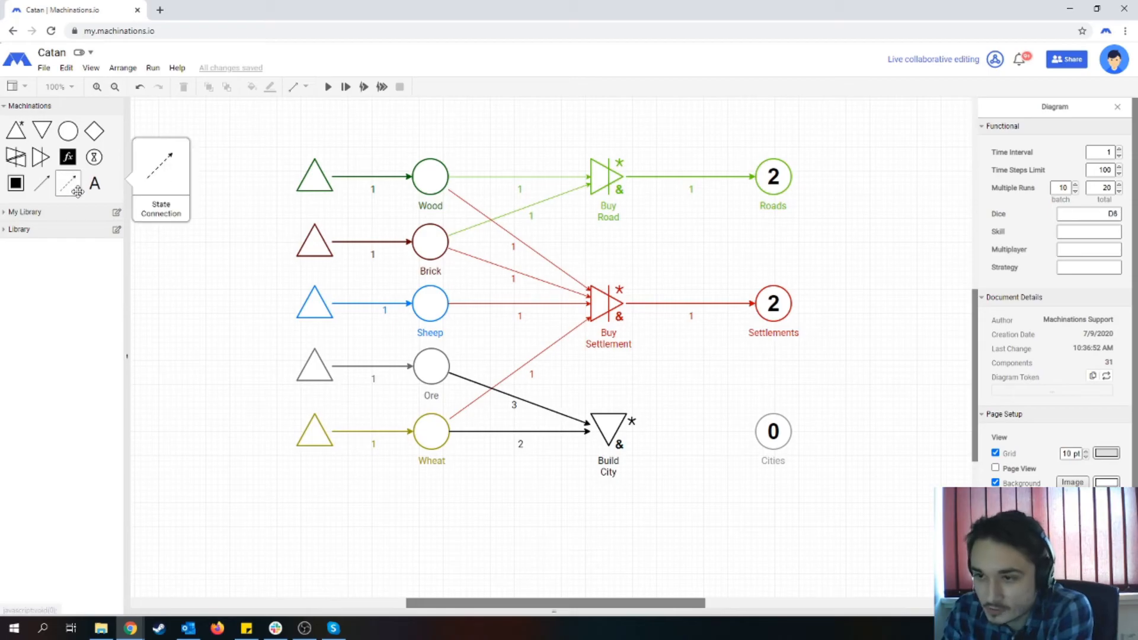
# - Draw a resource connection from Settlements to Cities, and a state connection labelled * from Build City to Settlements
pyautogui.moveTo(42, 184); pyautogui.dragTo(778, 437)
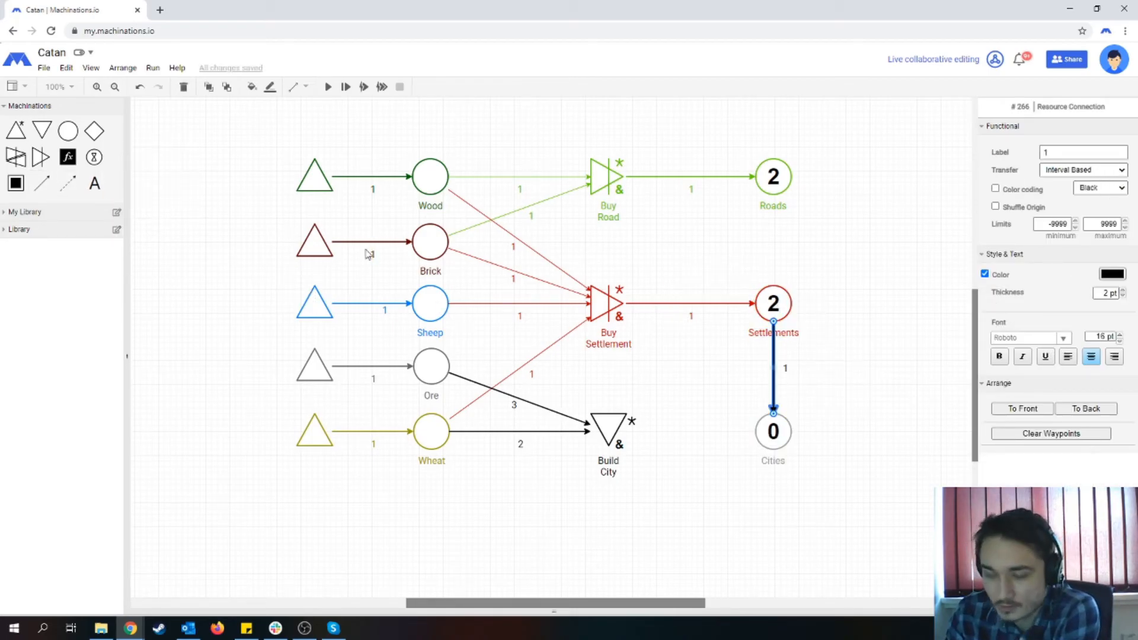
pyautogui.moveTo(67, 183); pyautogui.dragTo(773, 306)
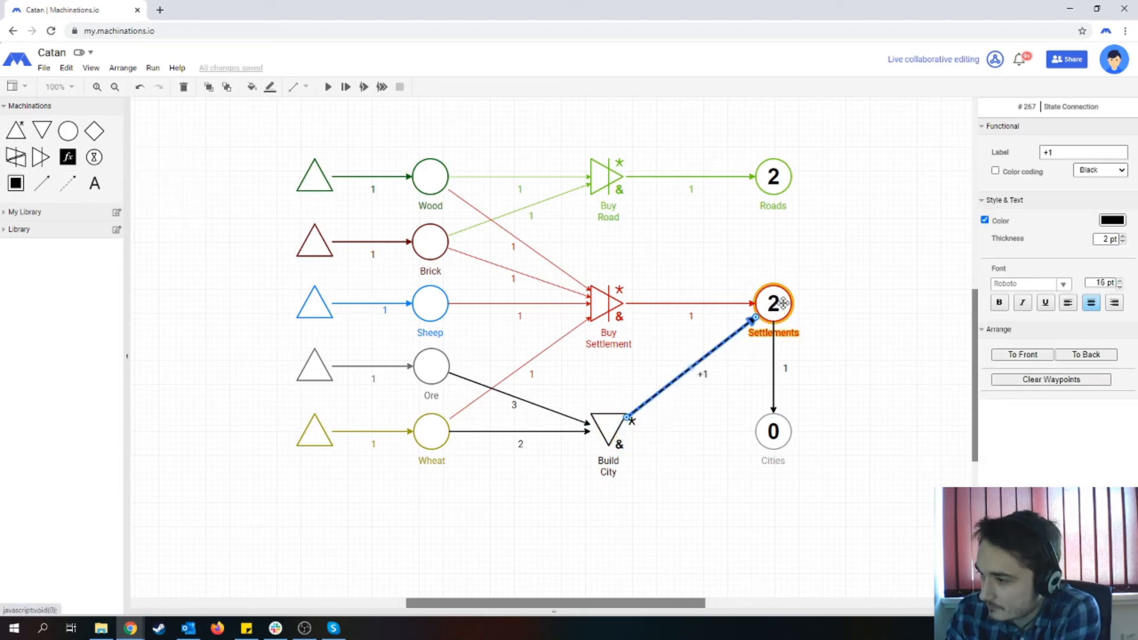
pyautogui.click(774, 304)
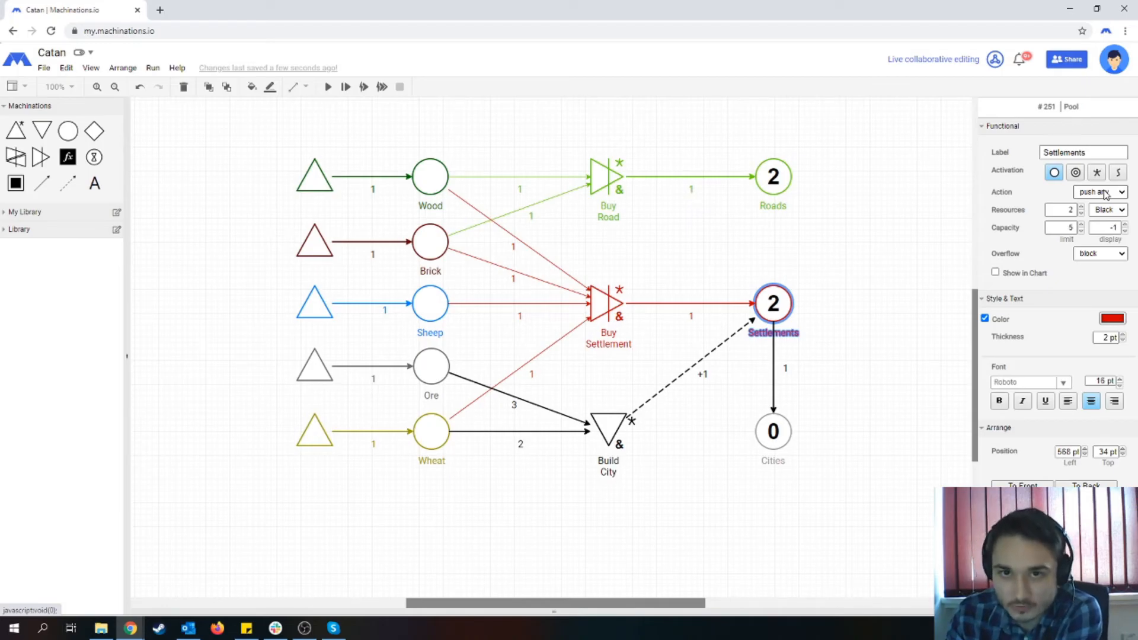
pyautogui.click(680, 388)
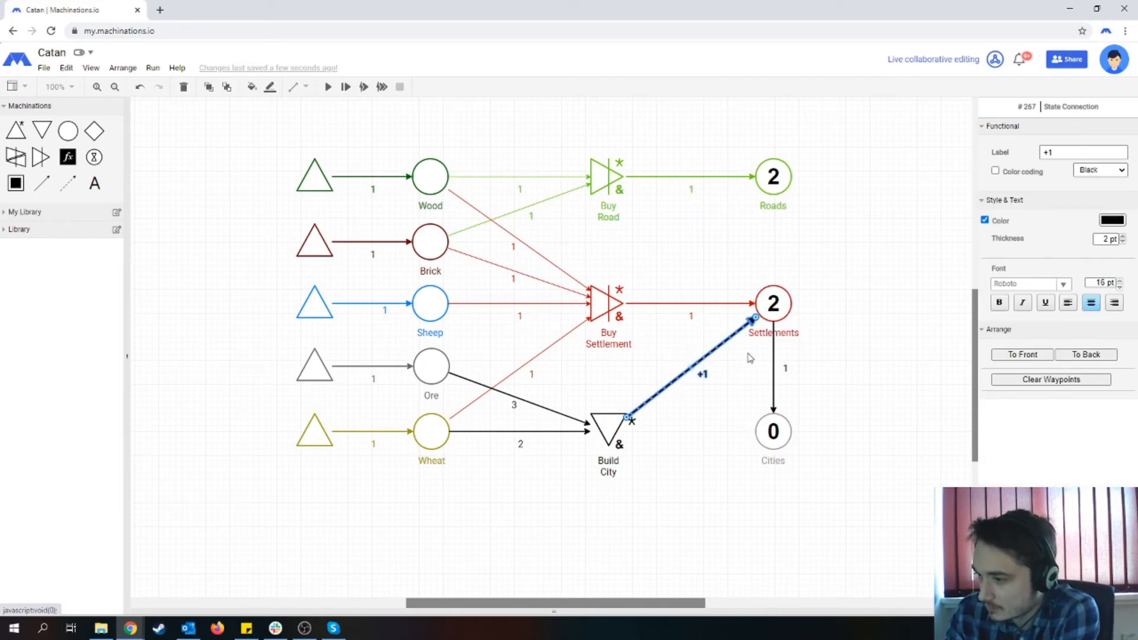
pyautogui.click(1061, 150)
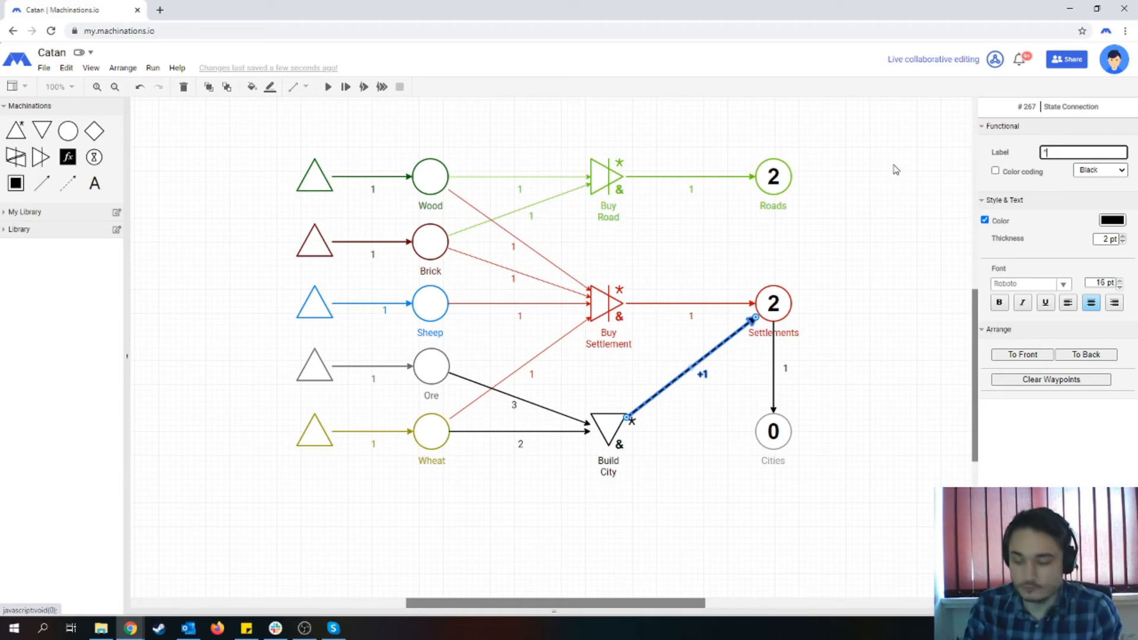
pyautogui.click(866, 197)
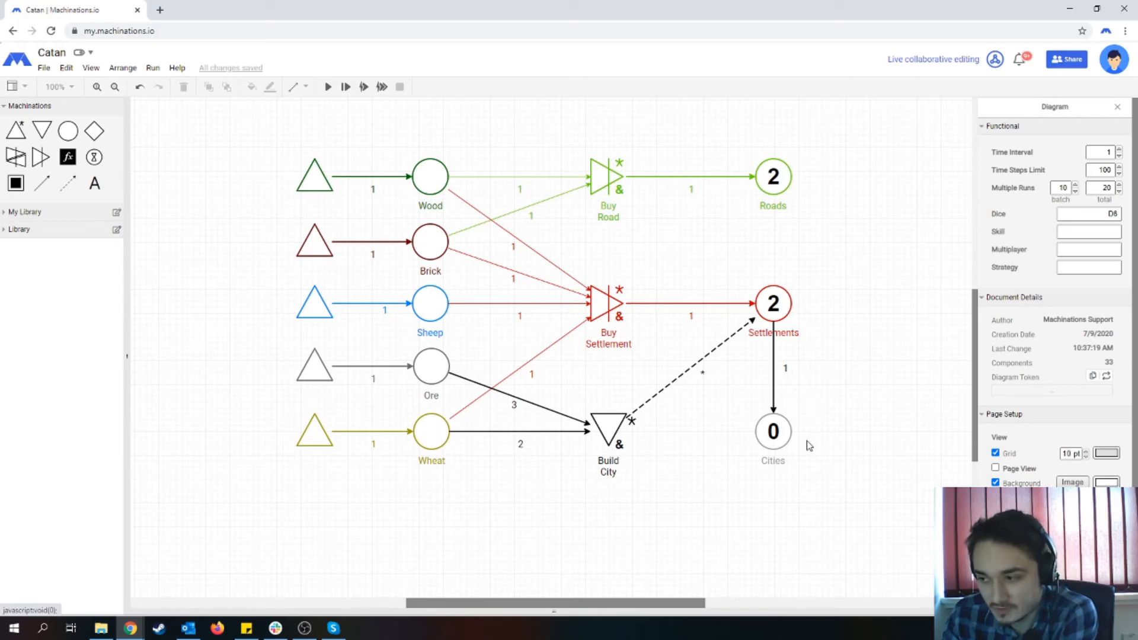
# - Set the thickness of the Ore and Wheat connections into the Build City drain to 1 pt
pyautogui.click(553, 412)
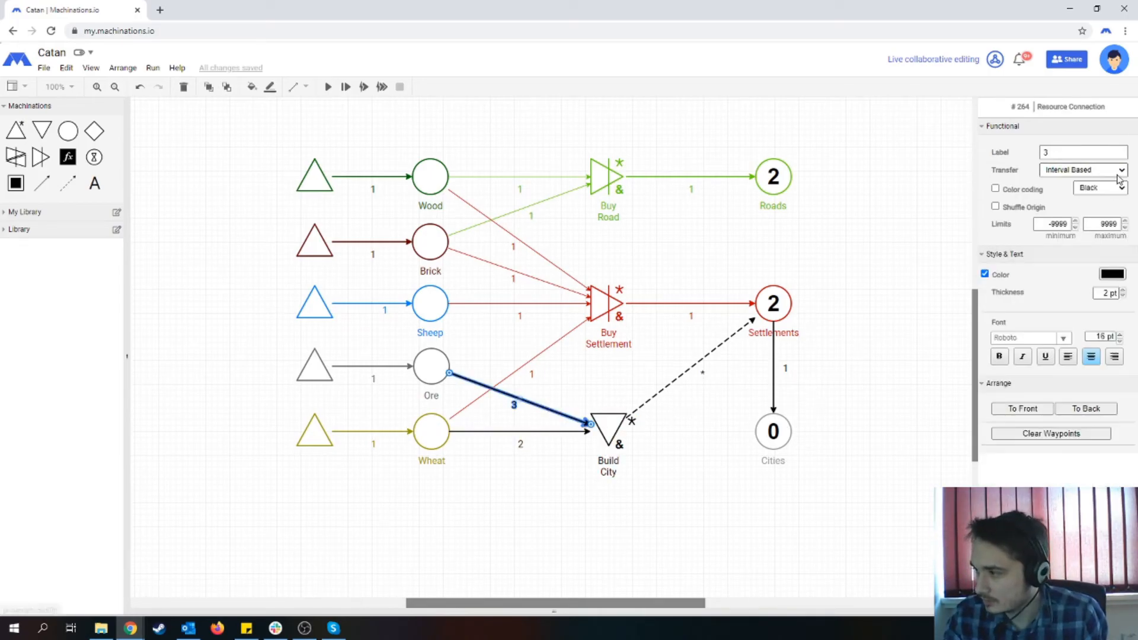
pyautogui.click(1123, 296)
pyautogui.click(556, 432)
pyautogui.click(1123, 296)
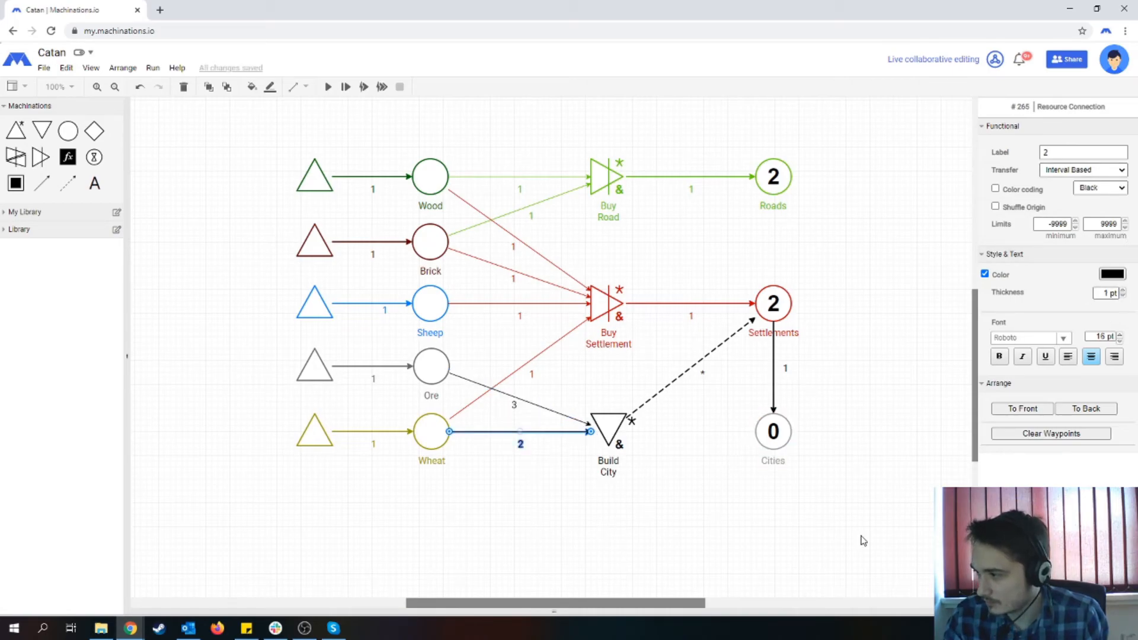
pyautogui.click(790, 546)
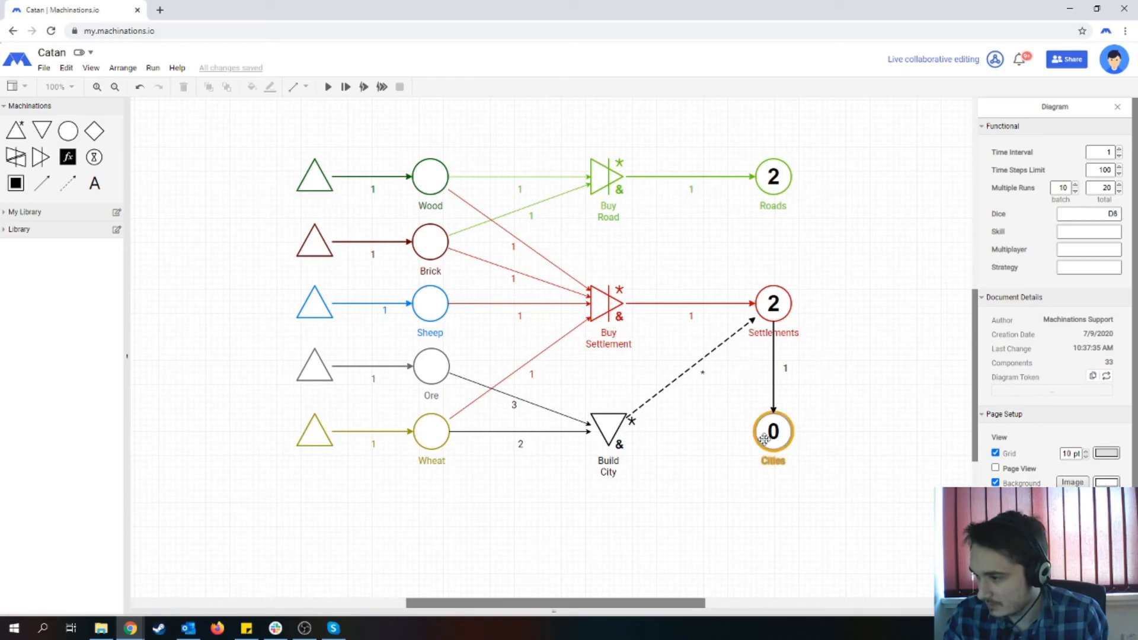
# - Color the Build City drain, the Cities pool and all the black connections attached to them gray 999999
pyautogui.click(769, 406)
pyautogui.keyDown('shift'); pyautogui.click(774, 378); pyautogui.keyUp('shift')
pyautogui.keyDown('shift'); pyautogui.click(709, 355); pyautogui.keyUp('shift')
pyautogui.keyDown('shift'); pyautogui.click(520, 400); pyautogui.keyUp('shift')
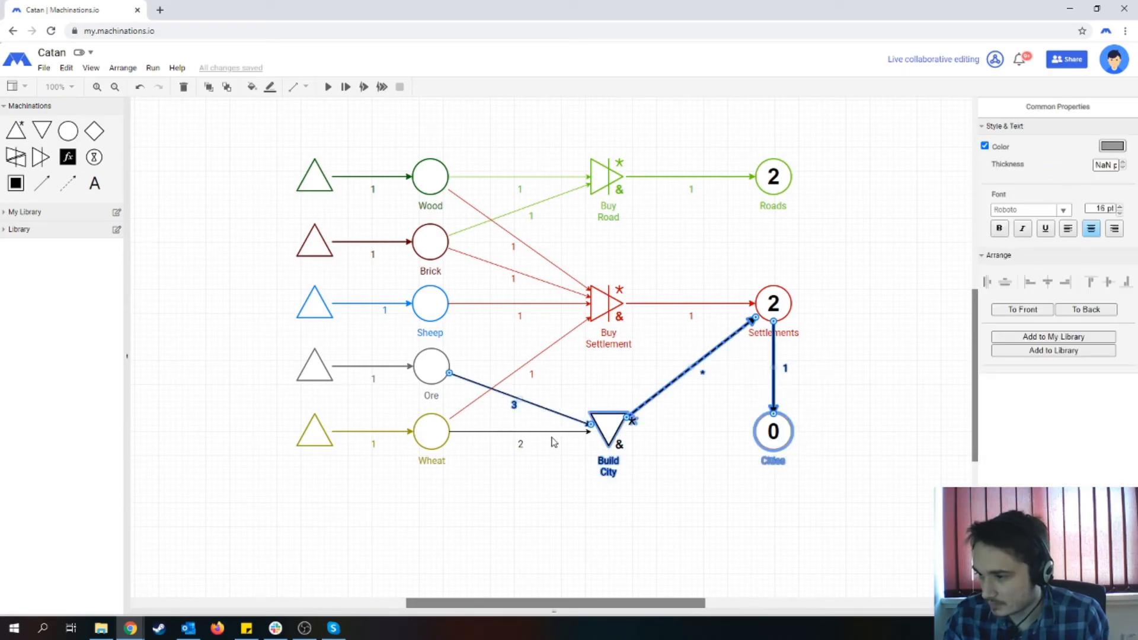
pyautogui.keyDown('shift'); pyautogui.click(555, 432); pyautogui.keyUp('shift')
pyautogui.click(1112, 146)
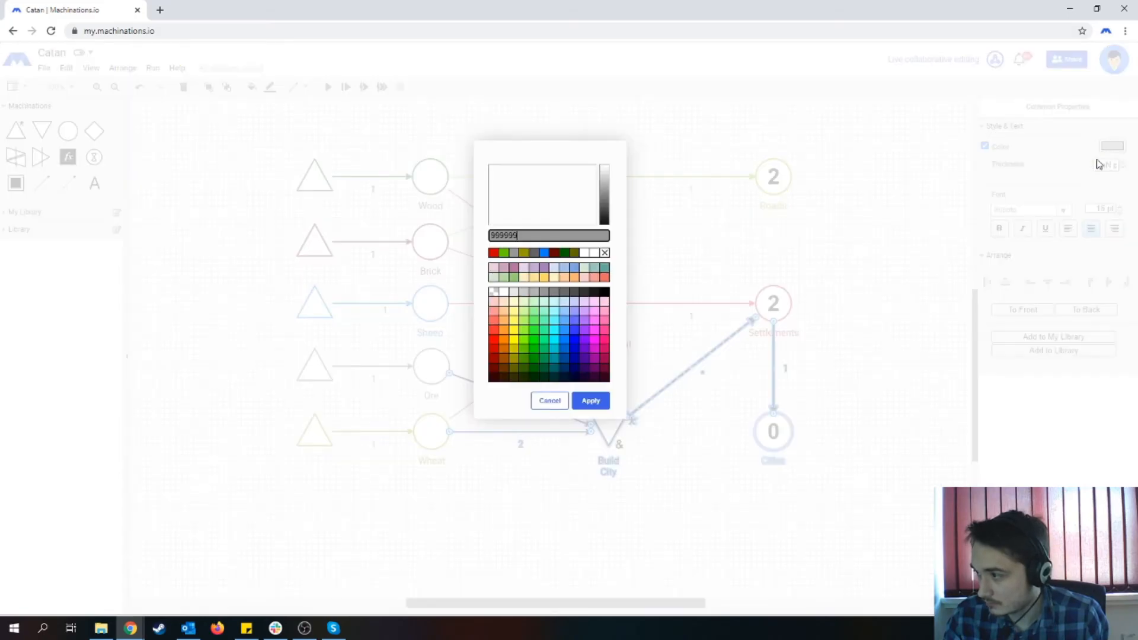
pyautogui.click(592, 399)
pyautogui.click(888, 444)
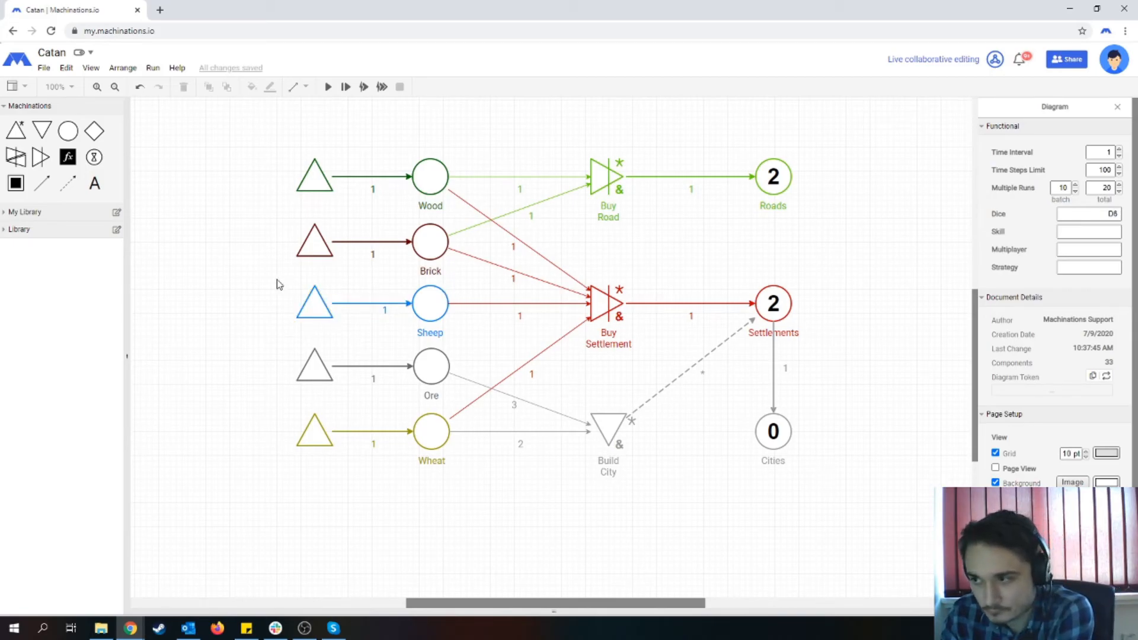
# - Set the Wood, Brick, Sheep, Ore and Wheat sources to automatic activation
pyautogui.click(310, 180)
pyautogui.click(1095, 173)
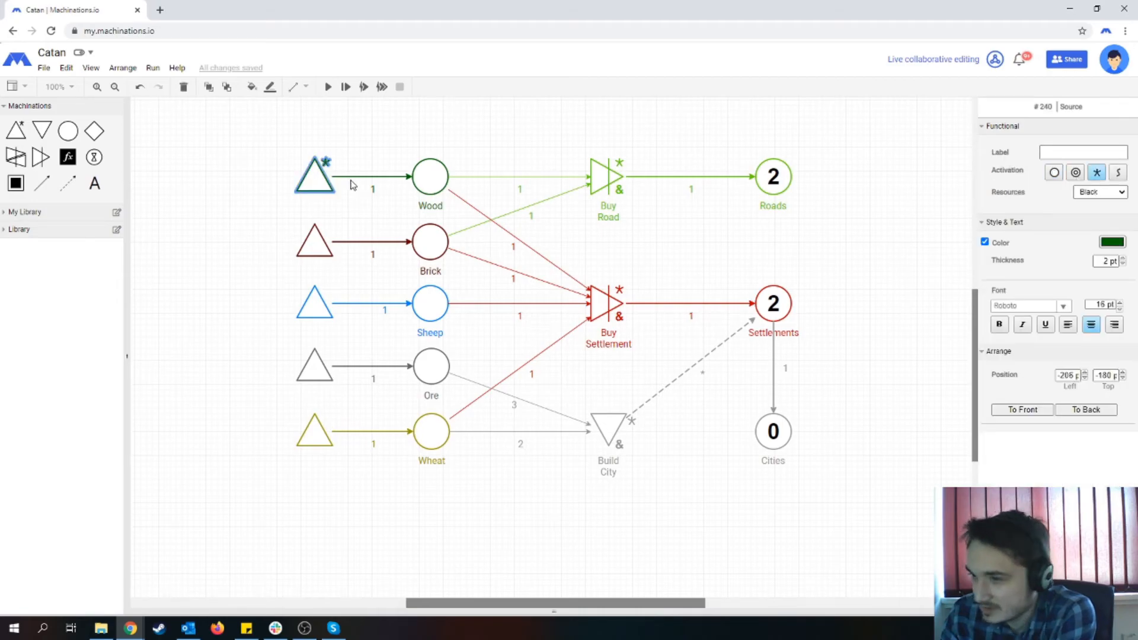
pyautogui.click(311, 244)
pyautogui.click(1096, 173)
pyautogui.click(320, 311)
pyautogui.click(1104, 171)
pyautogui.click(313, 367)
pyautogui.click(1097, 173)
pyautogui.click(314, 431)
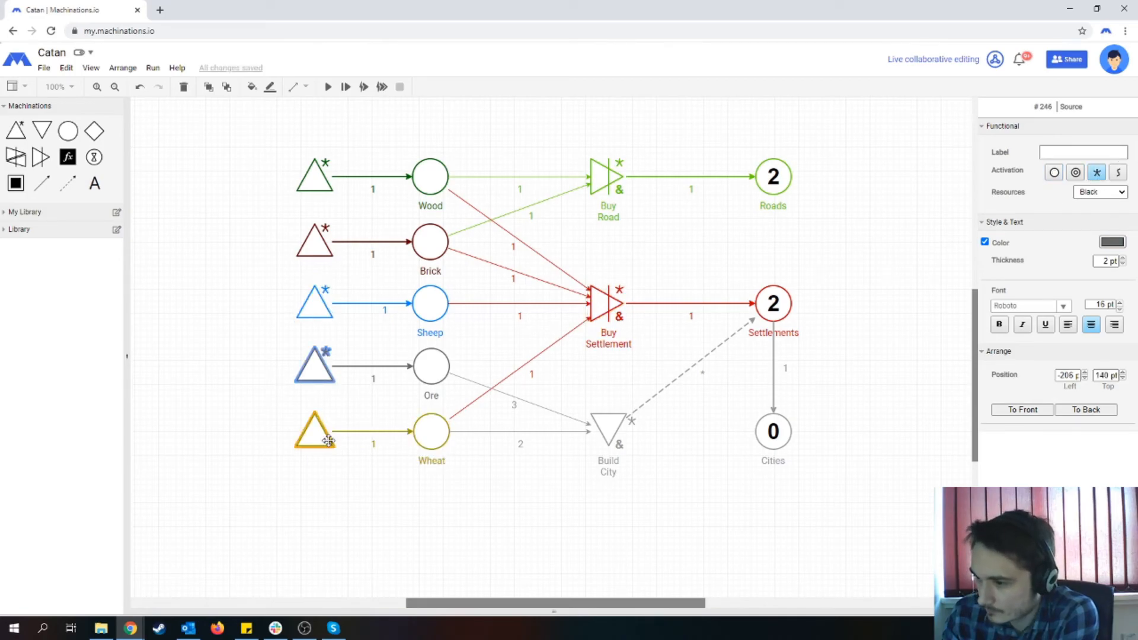
pyautogui.click(1094, 173)
pyautogui.click(524, 157)
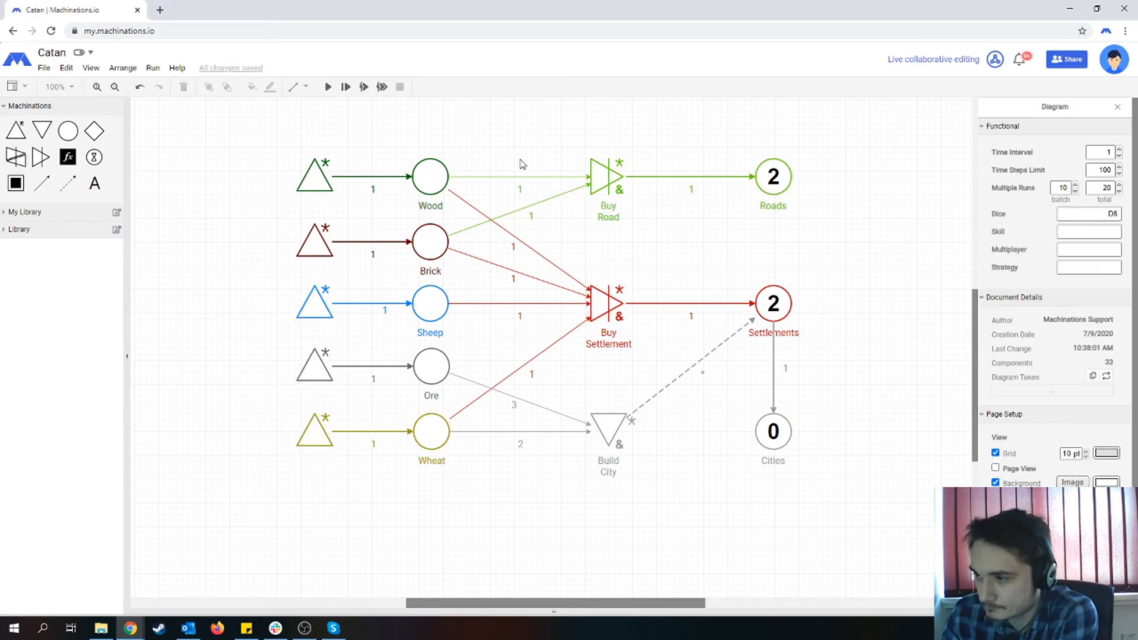
# - Run the diagram to check how Settlements are upgraded to Cities, and stop the simulation
pyautogui.click(328, 87)
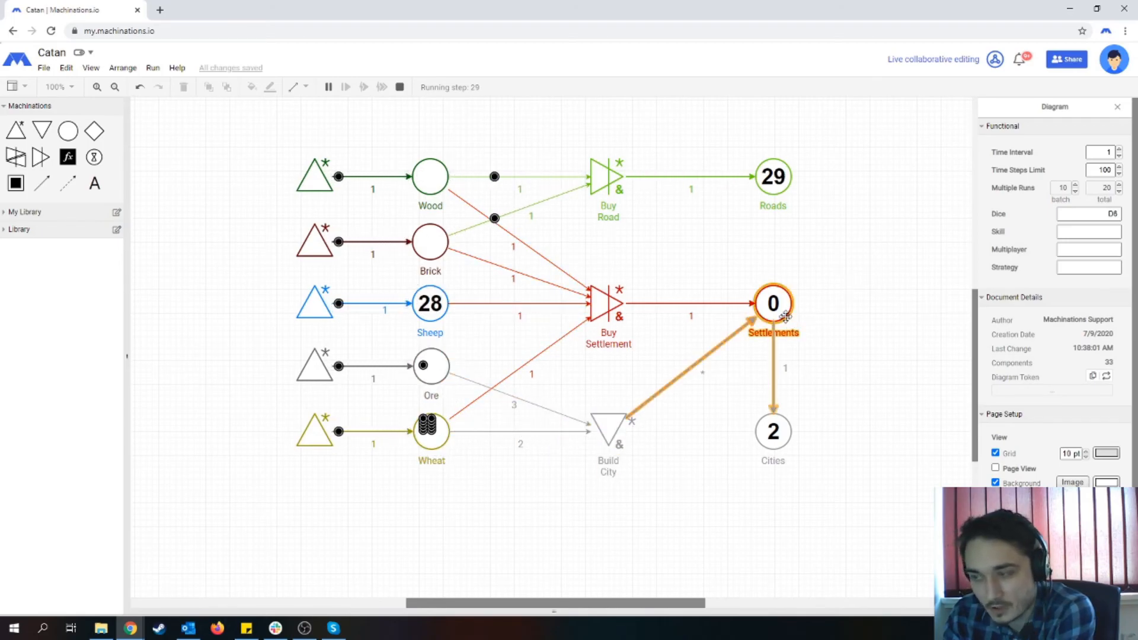
pyautogui.click(399, 87)
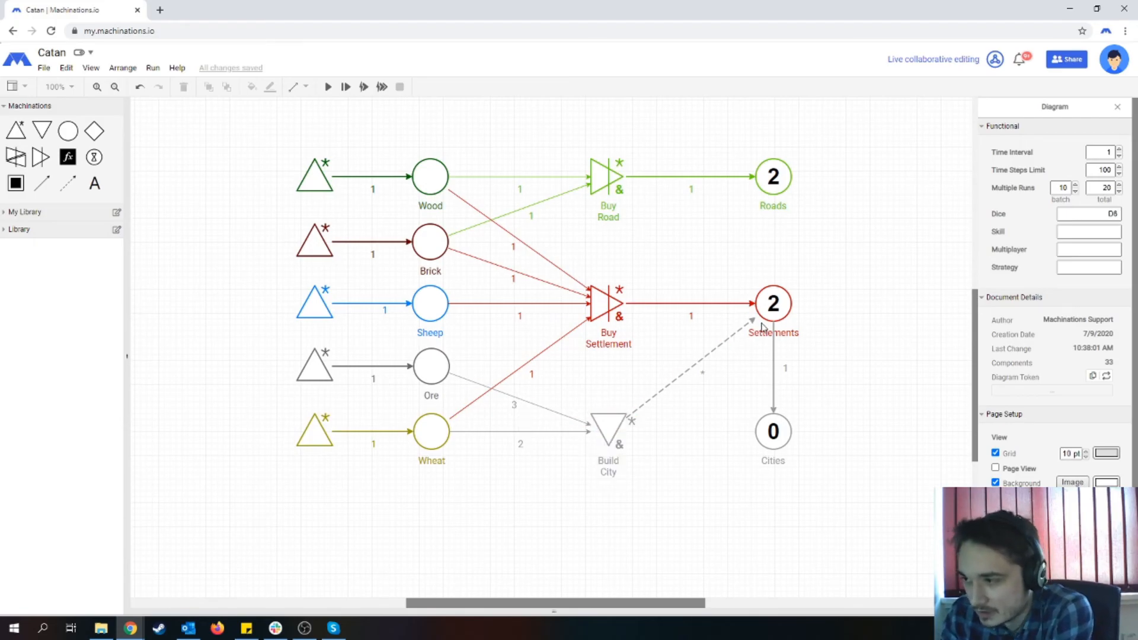
pyautogui.click(68, 183)
pyautogui.moveTo(769, 300)
pyautogui.mouseDown()
pyautogui.moveTo(621, 422)
pyautogui.moveTo(666, 369)
pyautogui.moveTo(605, 391)
pyautogui.mouseUp()
pyautogui.moveTo(604, 390); pyautogui.dragTo(603, 390)
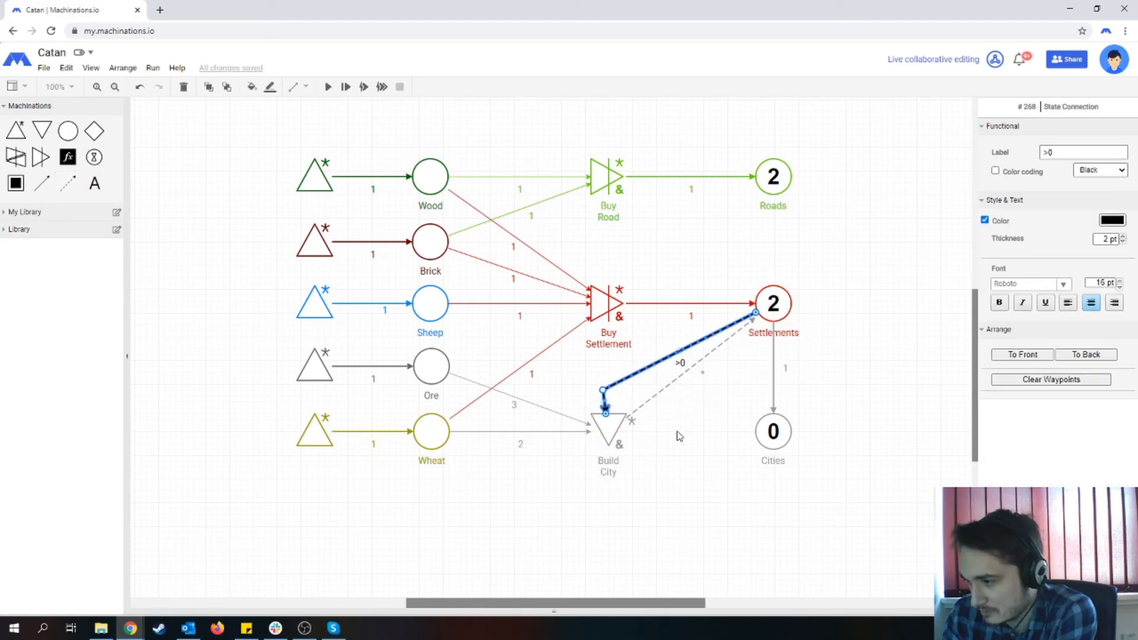
pyautogui.click(678, 435)
pyautogui.click(619, 382)
pyautogui.click(676, 428)
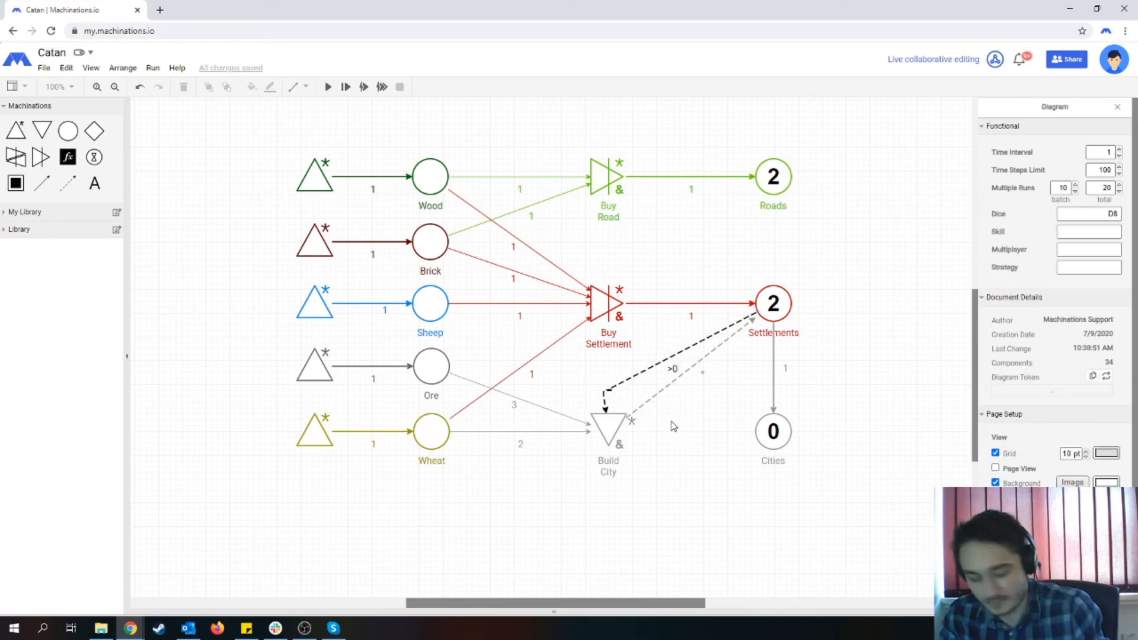
pyautogui.click(637, 374)
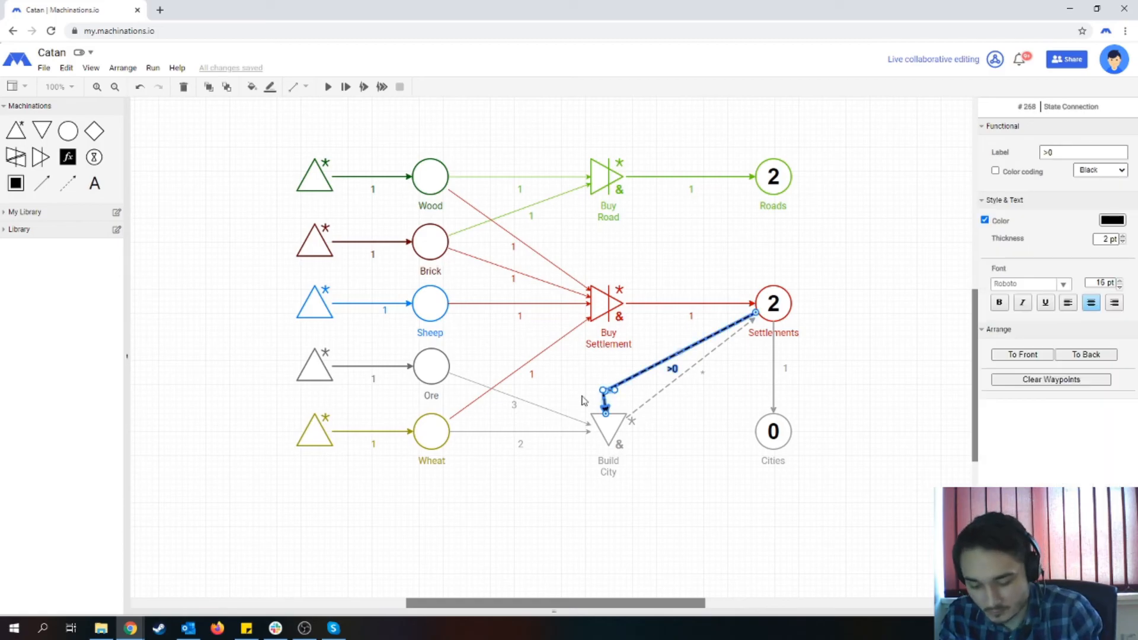
pyautogui.click(583, 401)
# - Draw a state connection labelled >0 from Settlements to Build City, bent so it enters the drain vertically from above
pyautogui.moveTo(77, 181); pyautogui.dragTo(597, 431)
pyautogui.moveTo(688, 367); pyautogui.dragTo(609, 384)
pyautogui.click(683, 438)
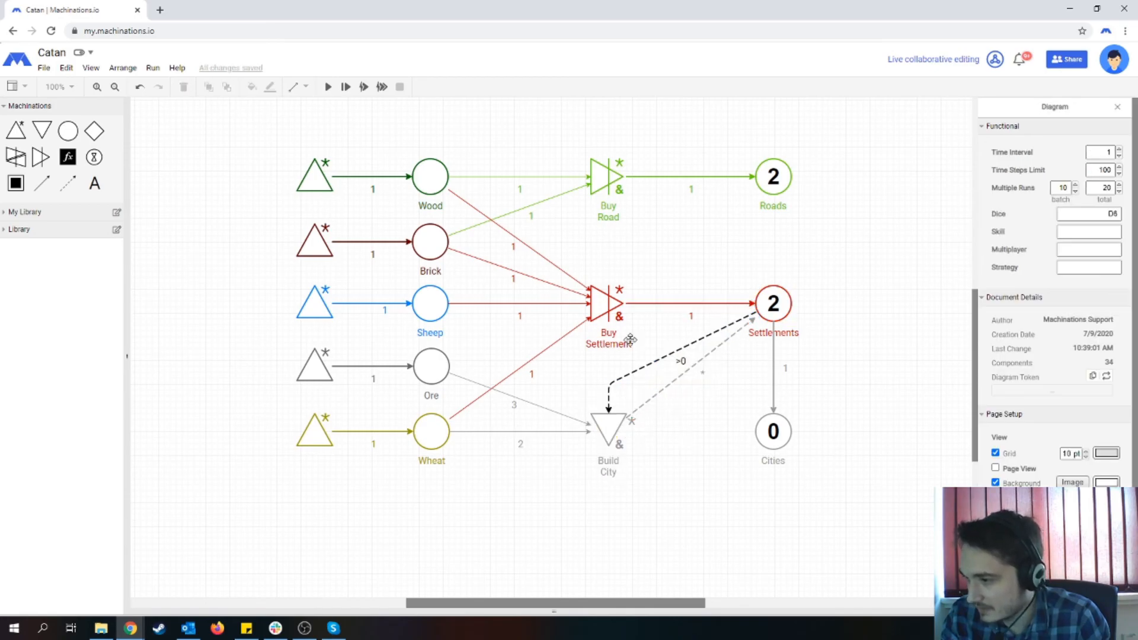
# - Color the >0 state connection the same gray as the Build City drain
pyautogui.click(627, 378)
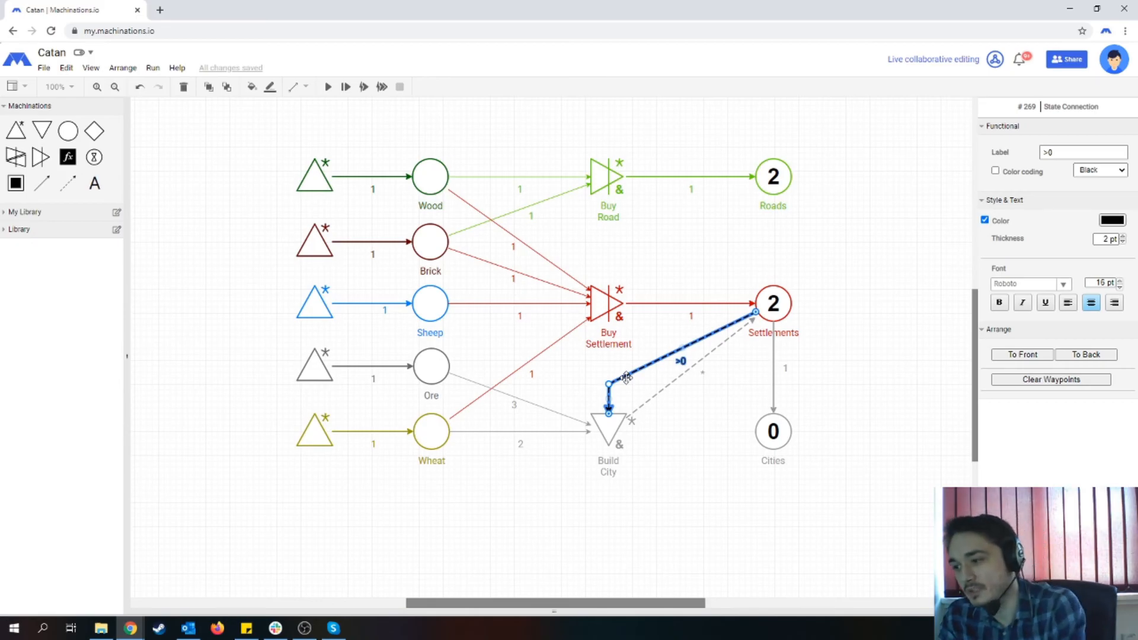
pyautogui.click(1113, 220)
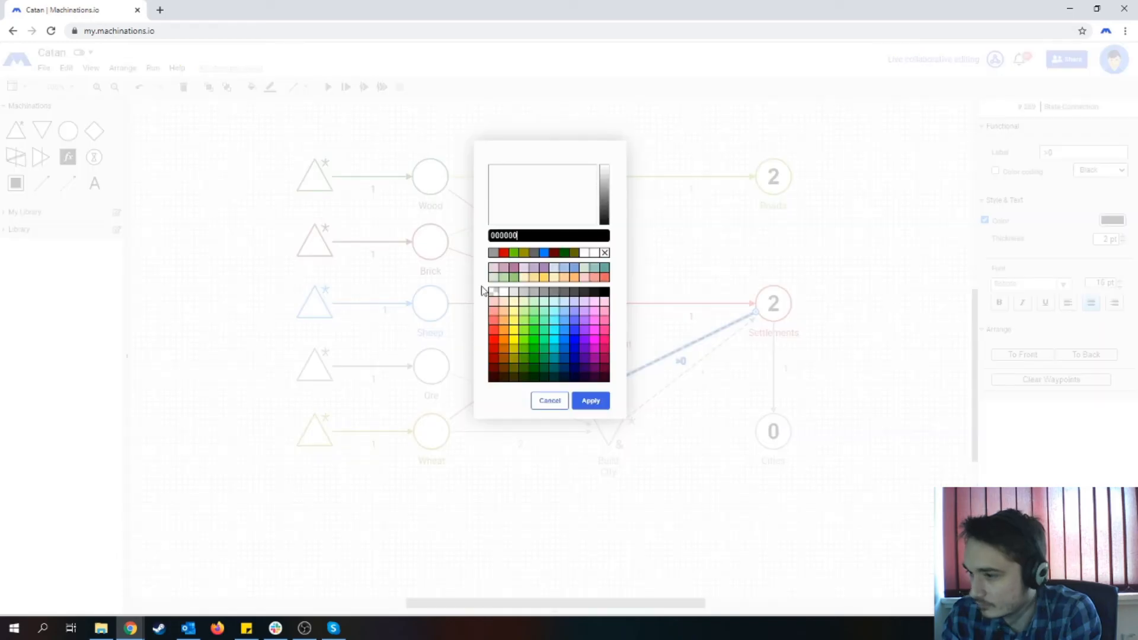
pyautogui.click(492, 253)
pyautogui.click(591, 401)
pyautogui.click(867, 481)
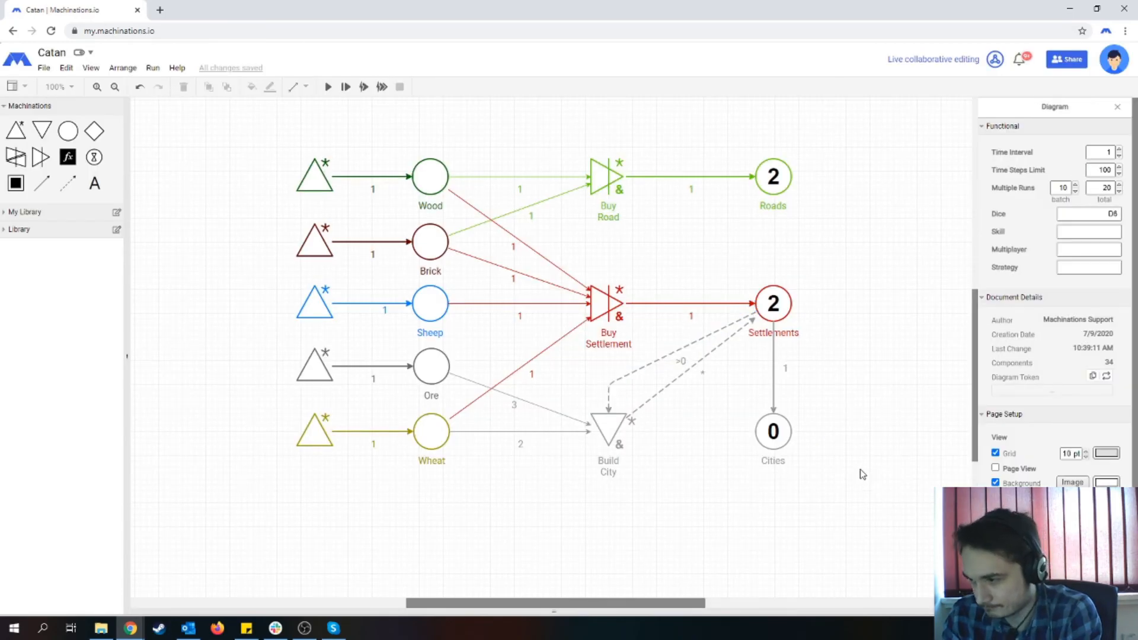
# - Run the diagram to check the >0 condition on Build City, and stop the simulation
pyautogui.click(328, 87)
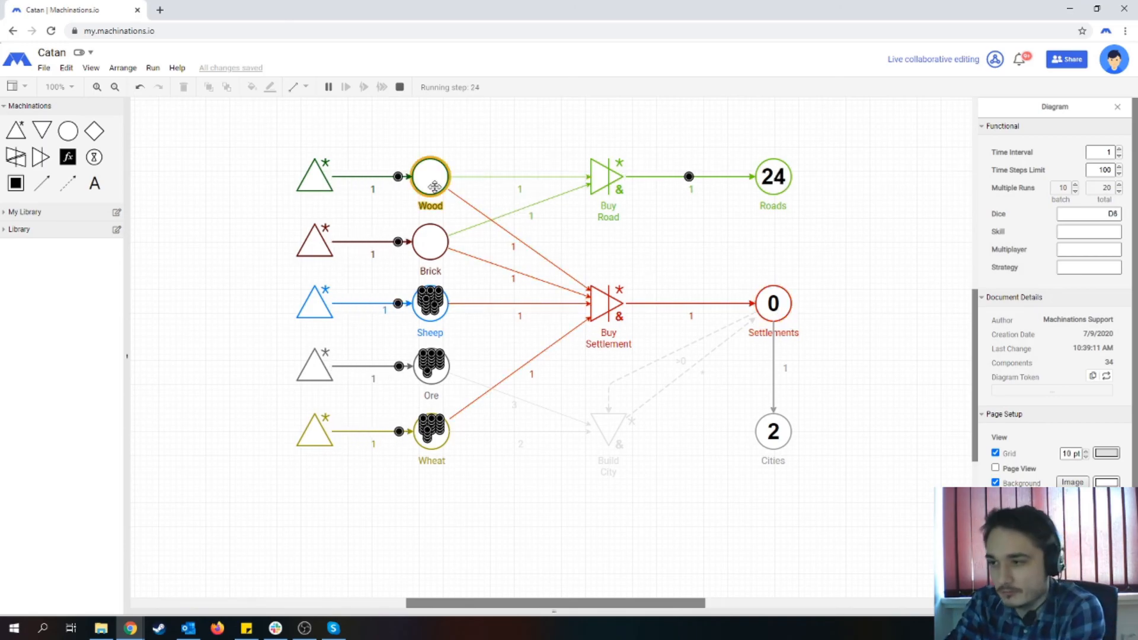
pyautogui.click(399, 87)
pyautogui.scroll(-2, 336, 259)
pyautogui.scroll(2, 350, 305)
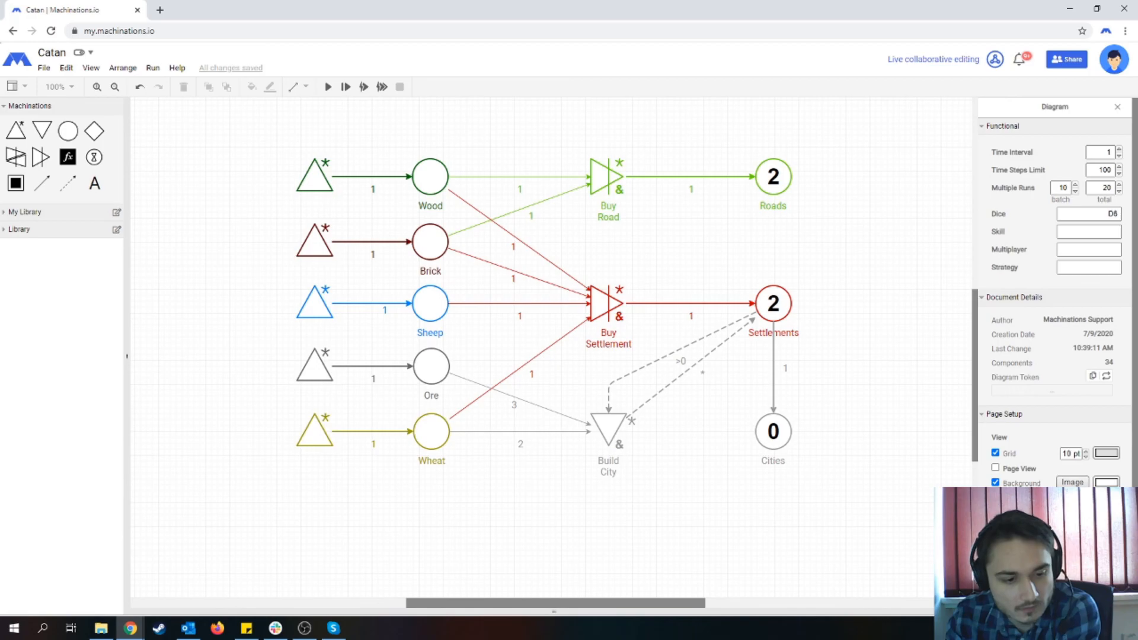
pyautogui.hotkey('alt', 'Tab')
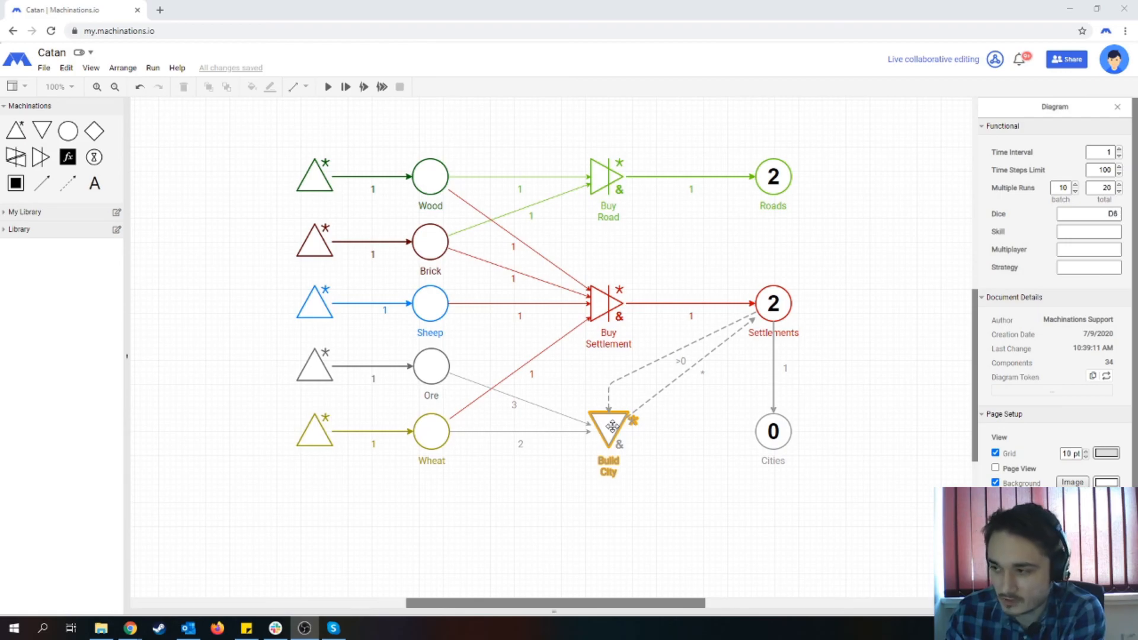
pyautogui.scroll(-1, 612, 424)
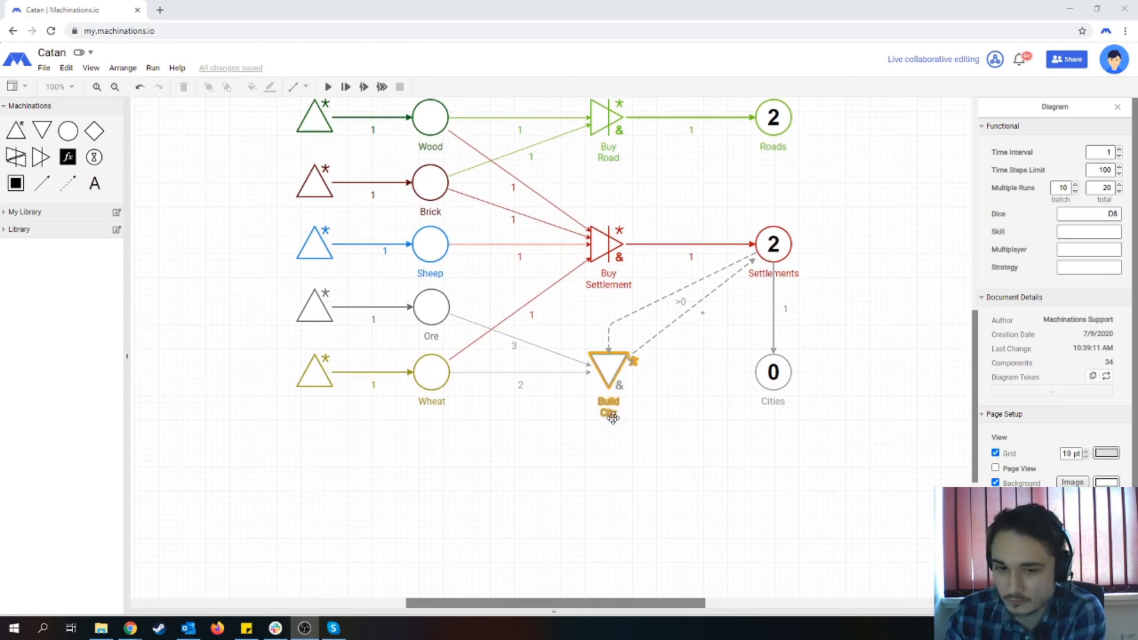
pyautogui.scroll(2, 630, 422)
pyautogui.scroll(-2, 631, 423)
pyautogui.scroll(2, 631, 423)
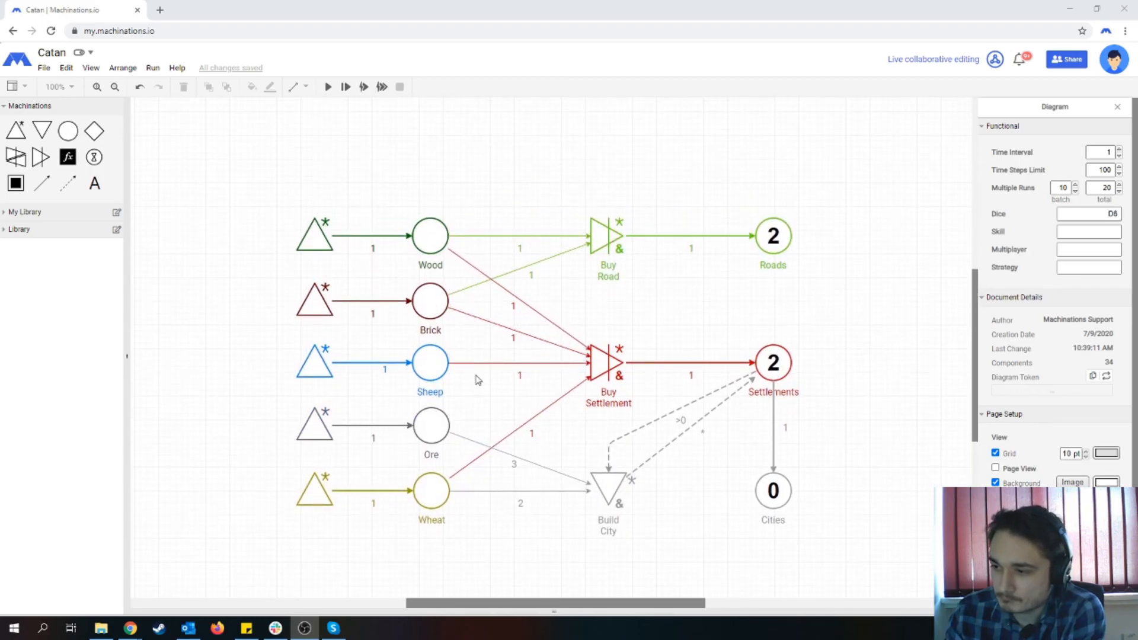
pyautogui.scroll(-1, 474, 334)
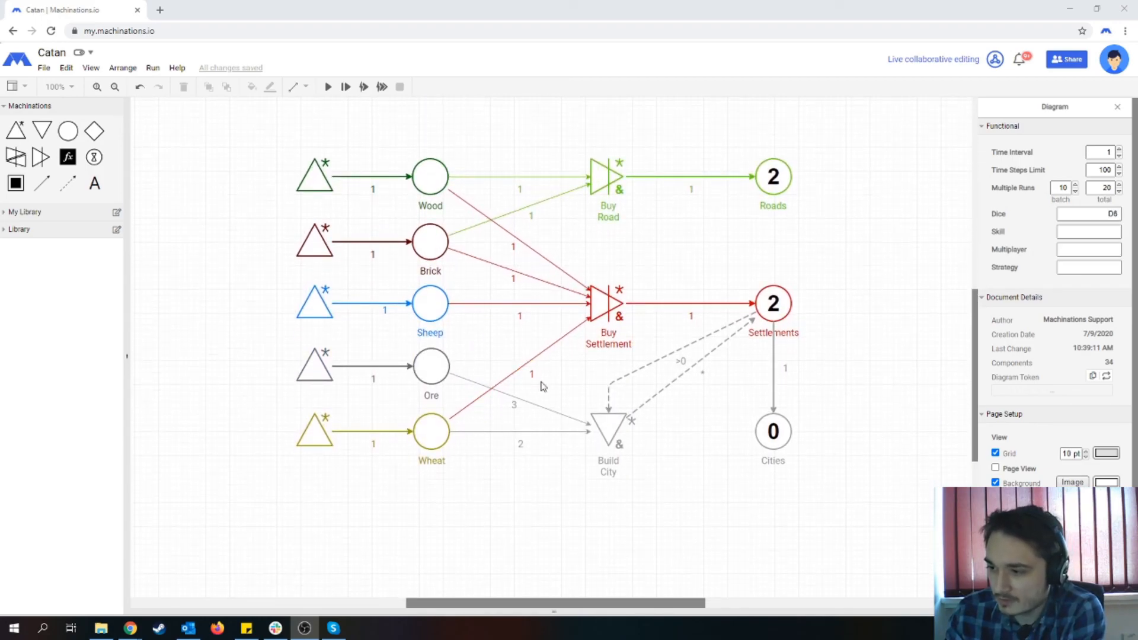
pyautogui.scroll(-1, 557, 391)
pyautogui.scroll(-1, 548, 450)
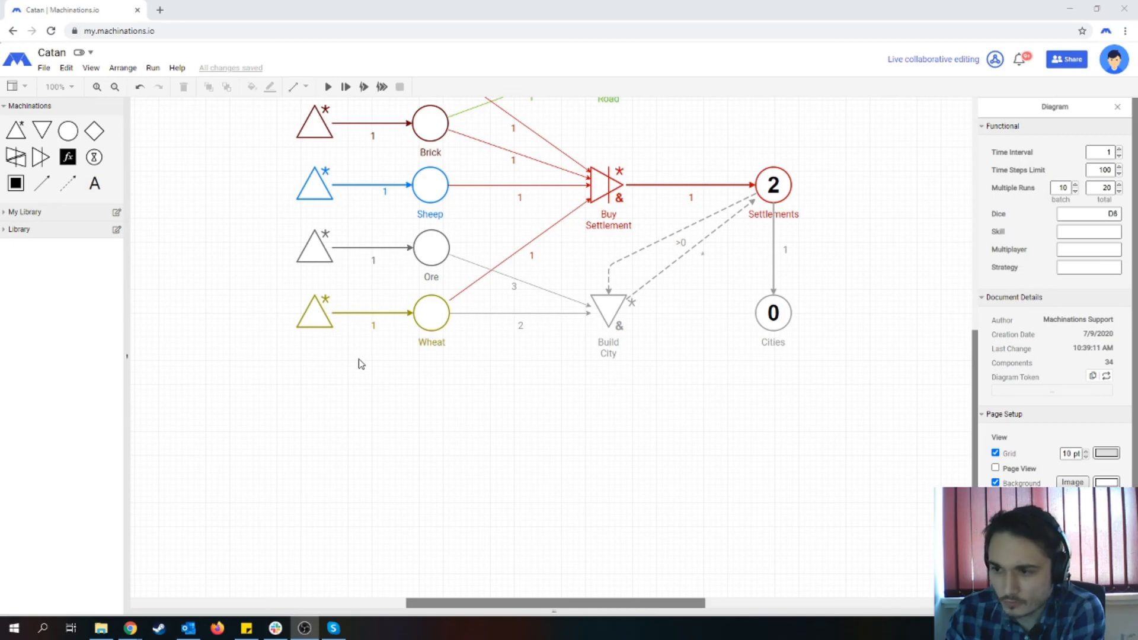
pyautogui.scroll(2, 360, 363)
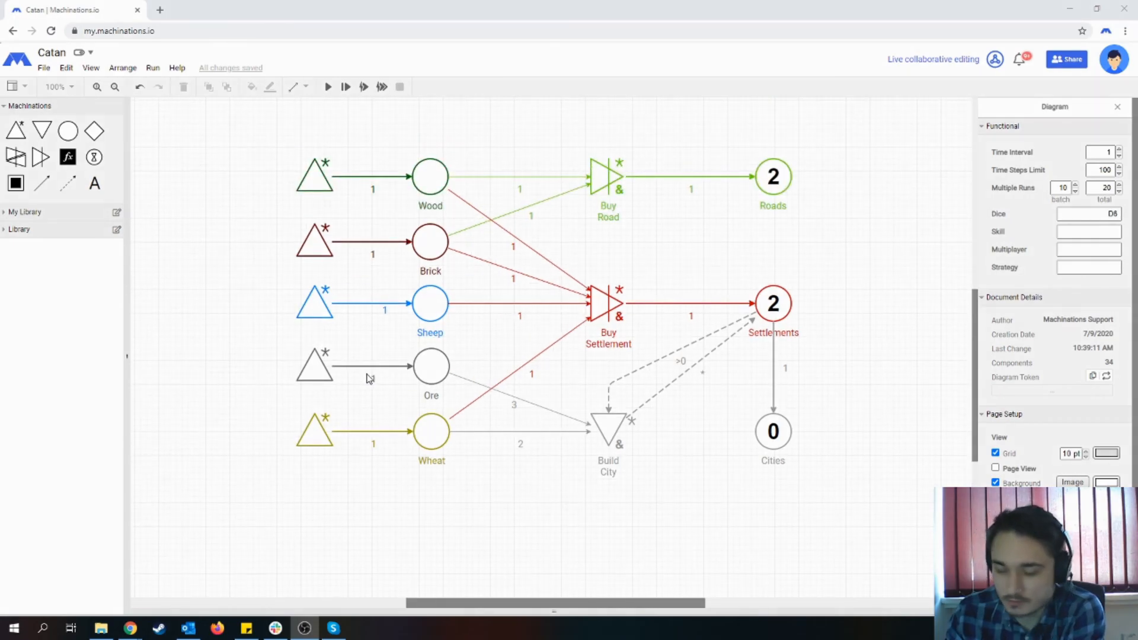